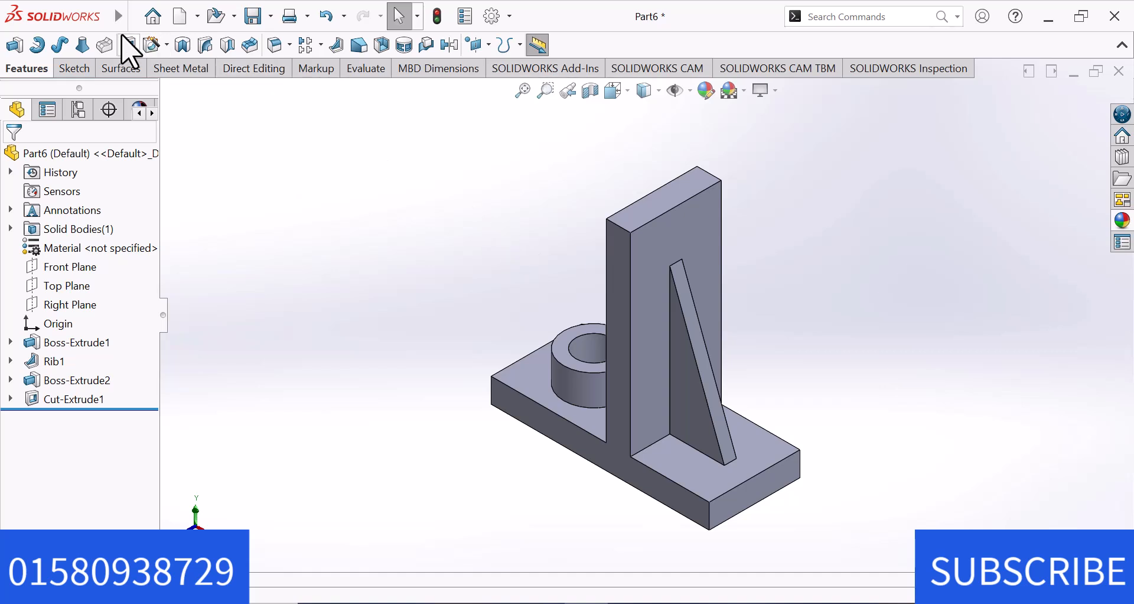
# Create a new part document.
pyautogui.click(139, 16)
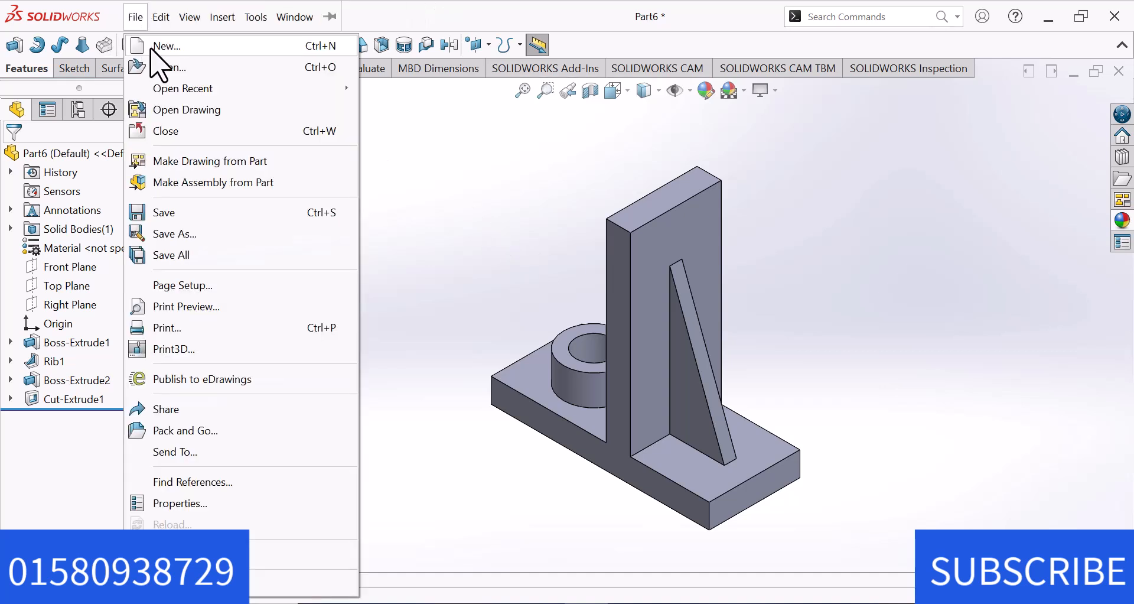
pyautogui.click(158, 52)
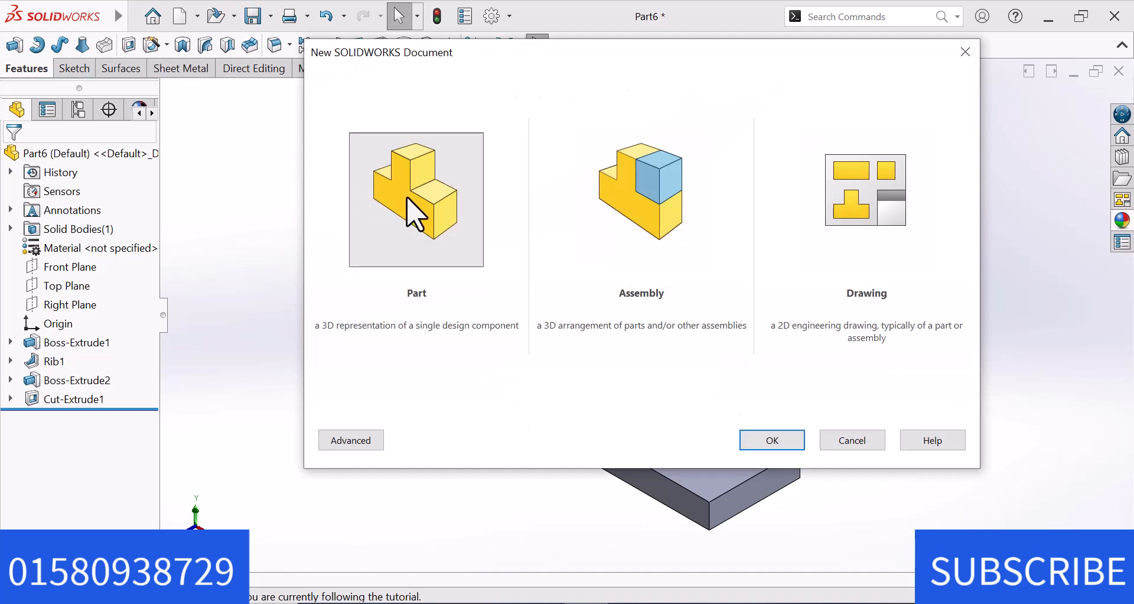
pyautogui.click(785, 445)
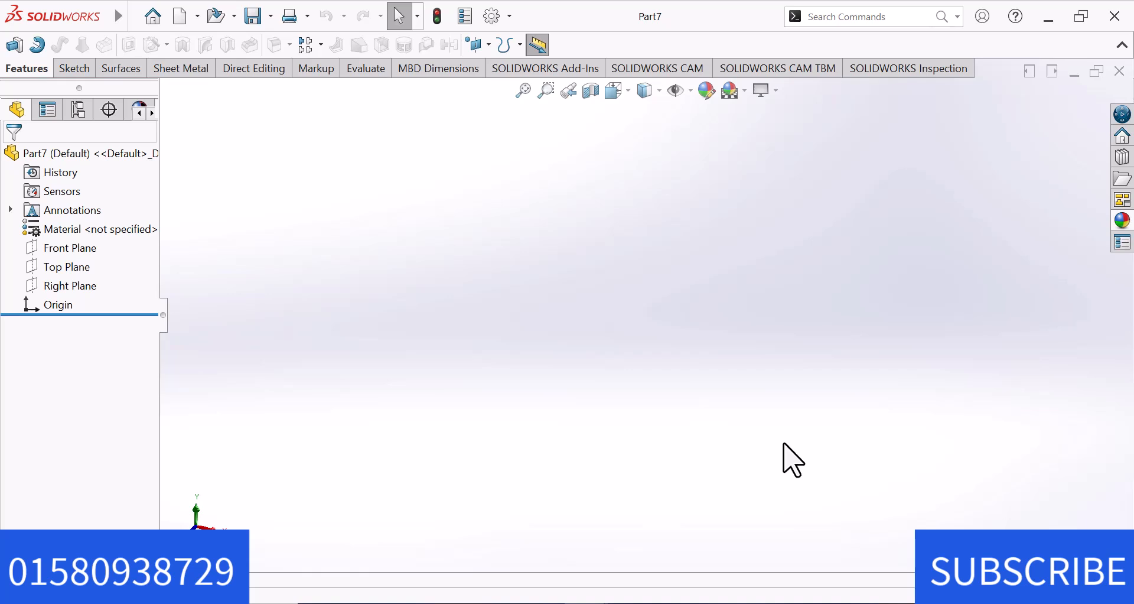
# Sketch a closed L-shaped profile on the Right Plane from the origin, about 80 mm wide overall, with its tall block about 34 mm wide.
pyautogui.click(68, 286)
pyautogui.click(94, 269)
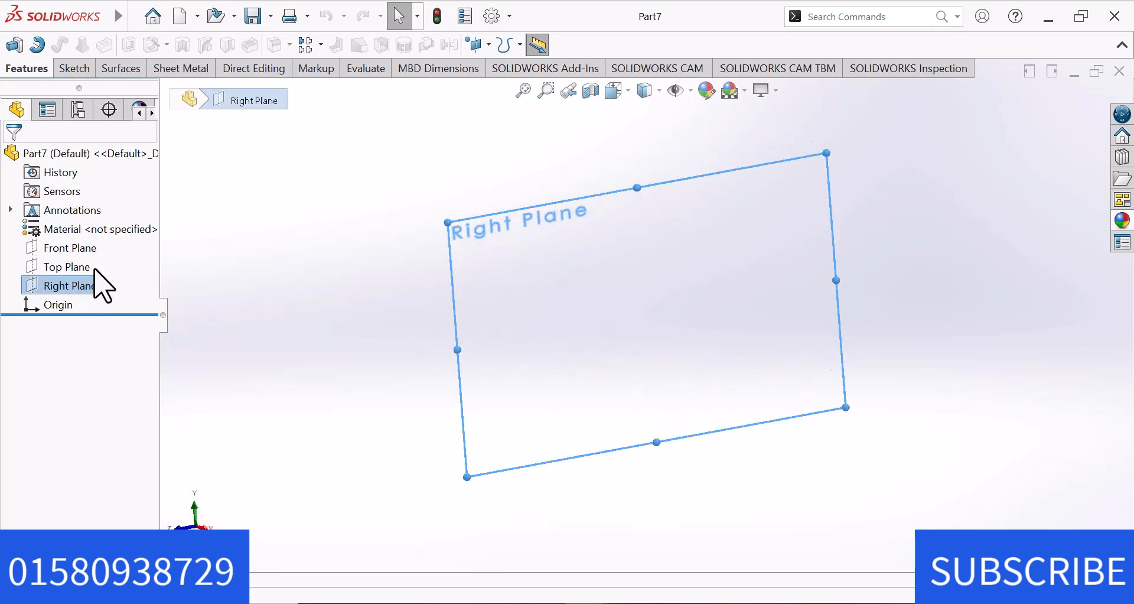
pyautogui.click(82, 46)
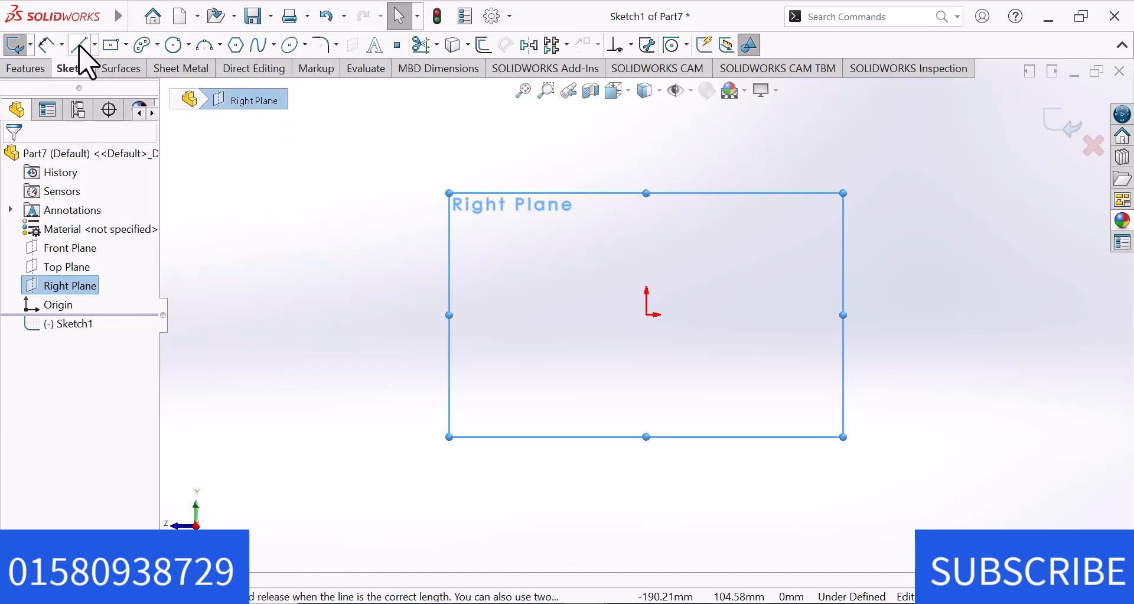
pyautogui.click(646, 313)
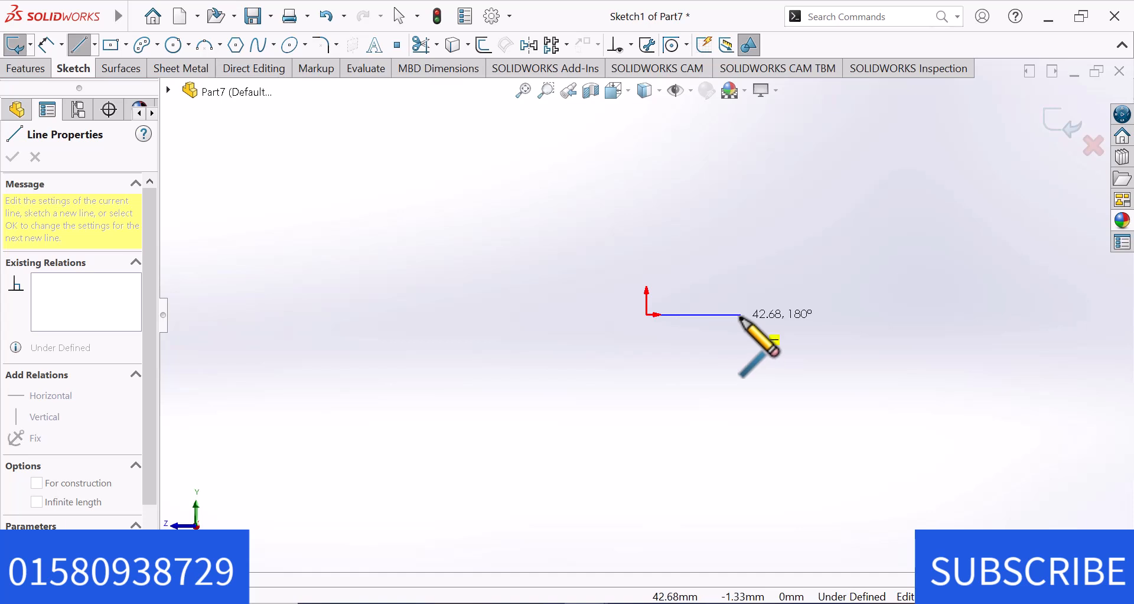
pyautogui.click(746, 314)
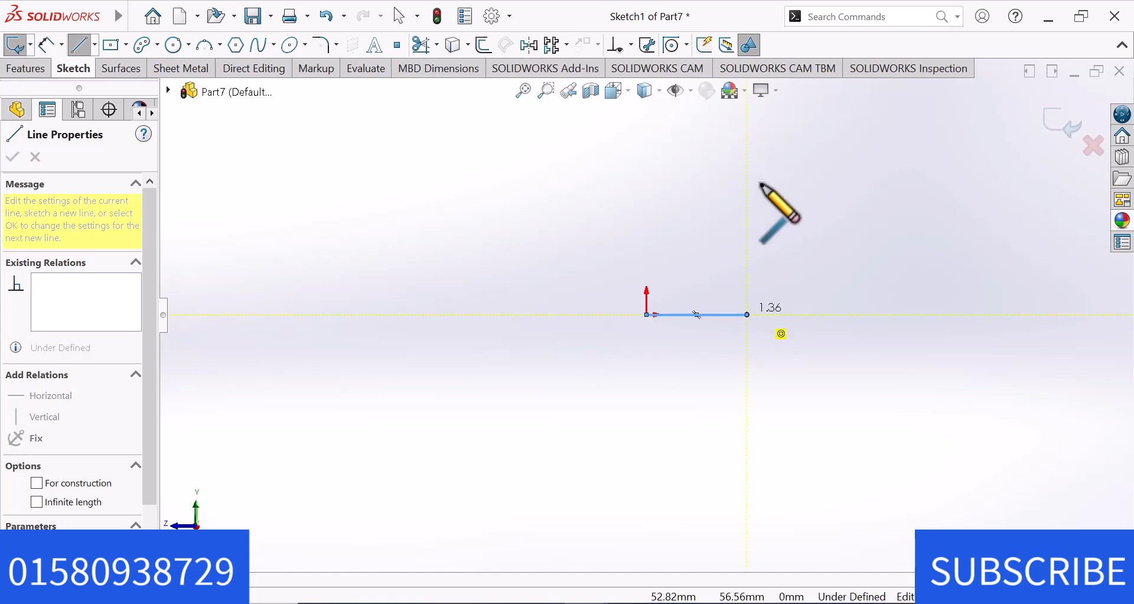
pyautogui.click(747, 153)
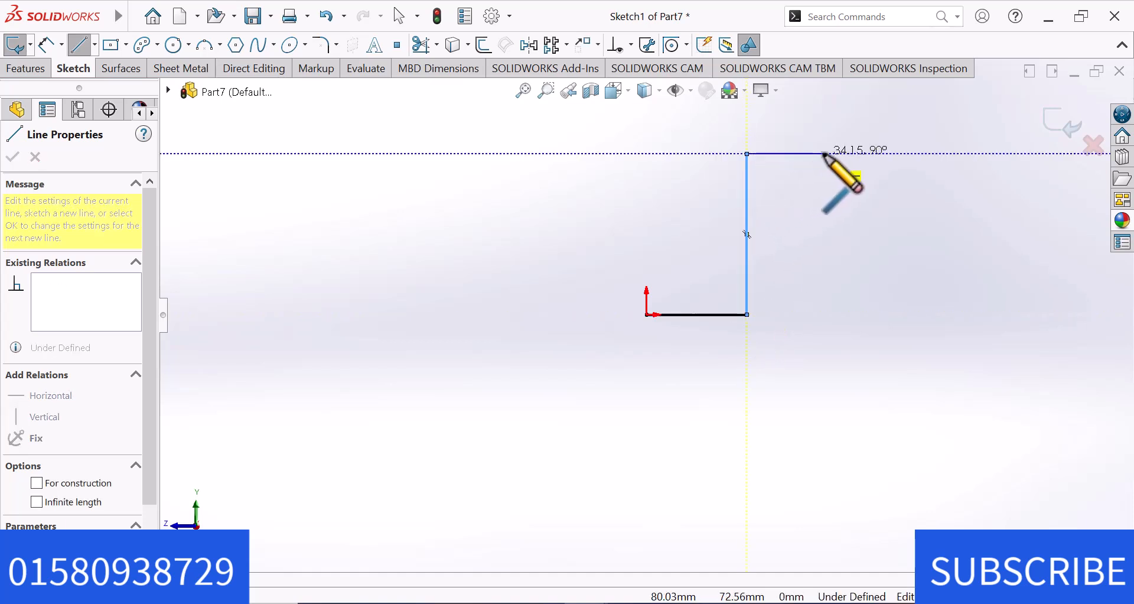
pyautogui.click(825, 154)
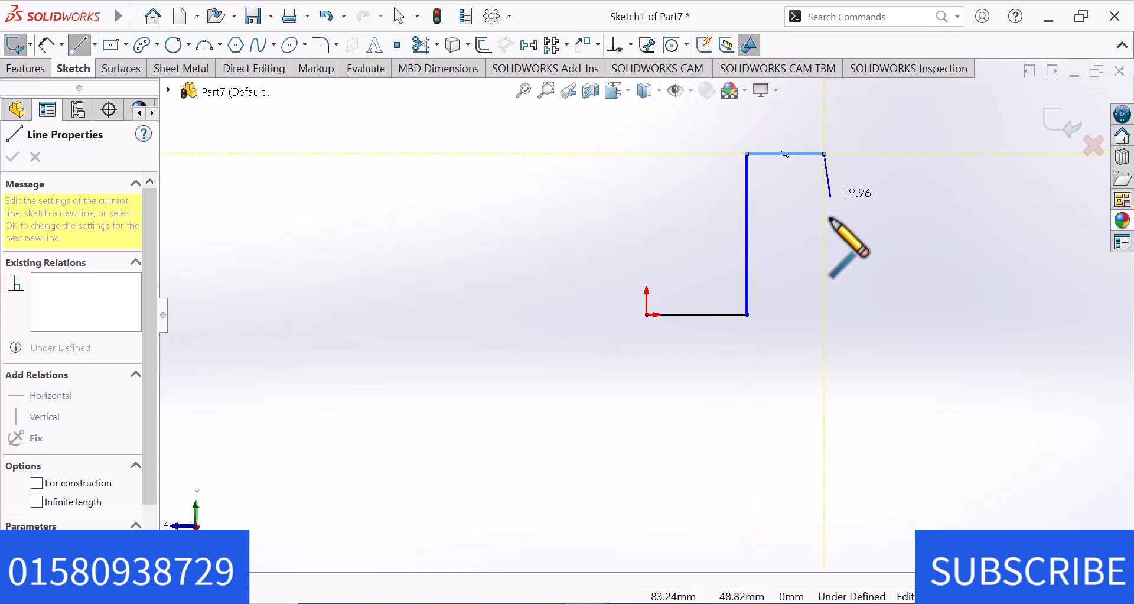
pyautogui.click(825, 340)
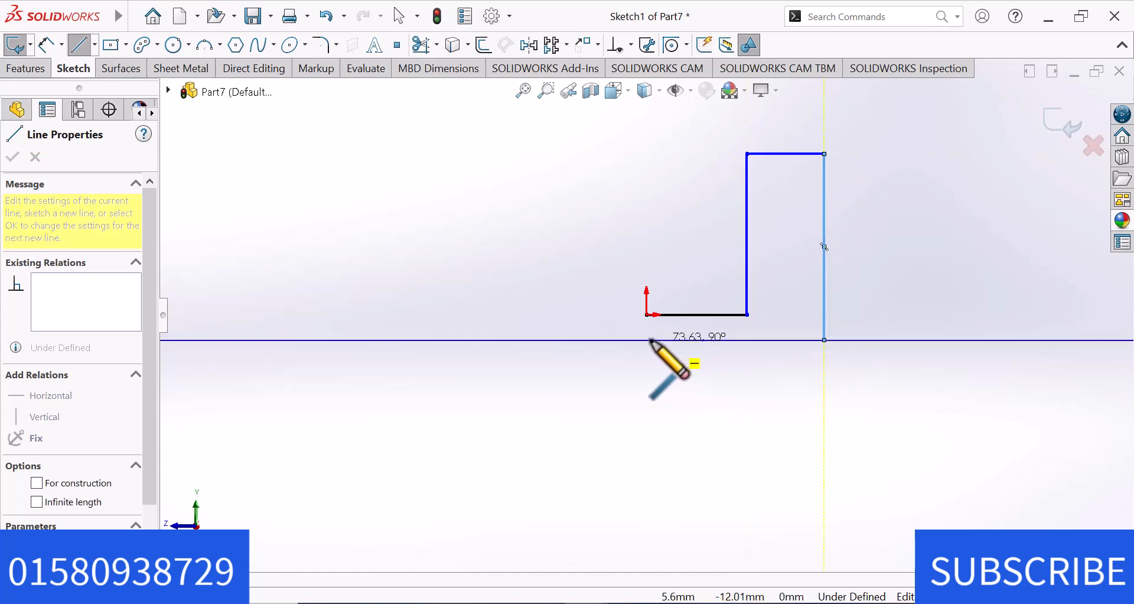
pyautogui.click(647, 340)
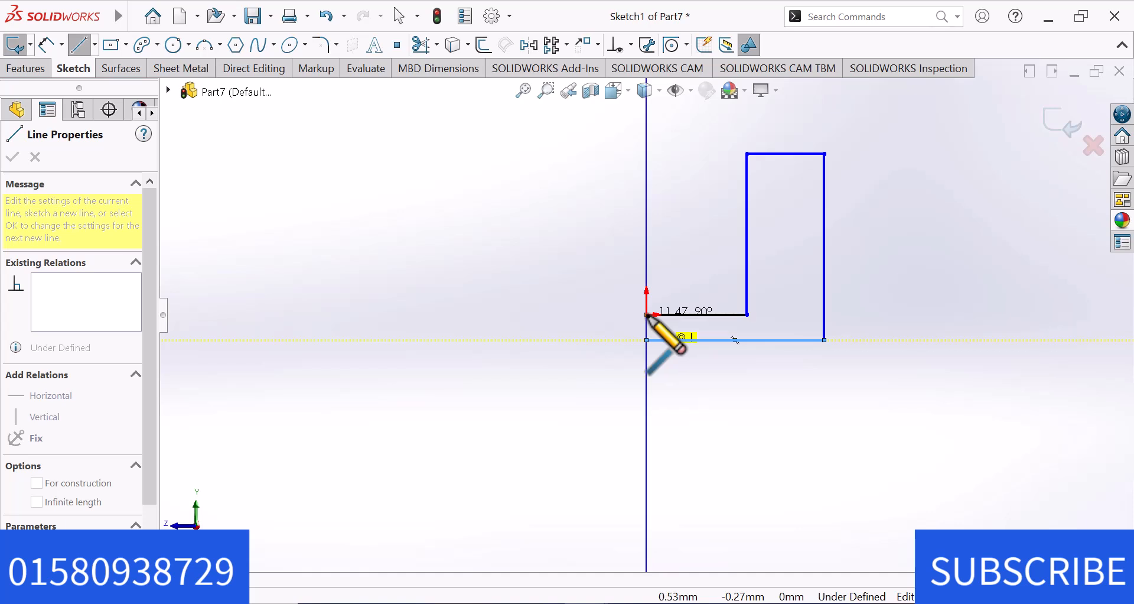
pyautogui.click(647, 315)
pyautogui.rightClick(646, 315)
pyautogui.click(701, 332)
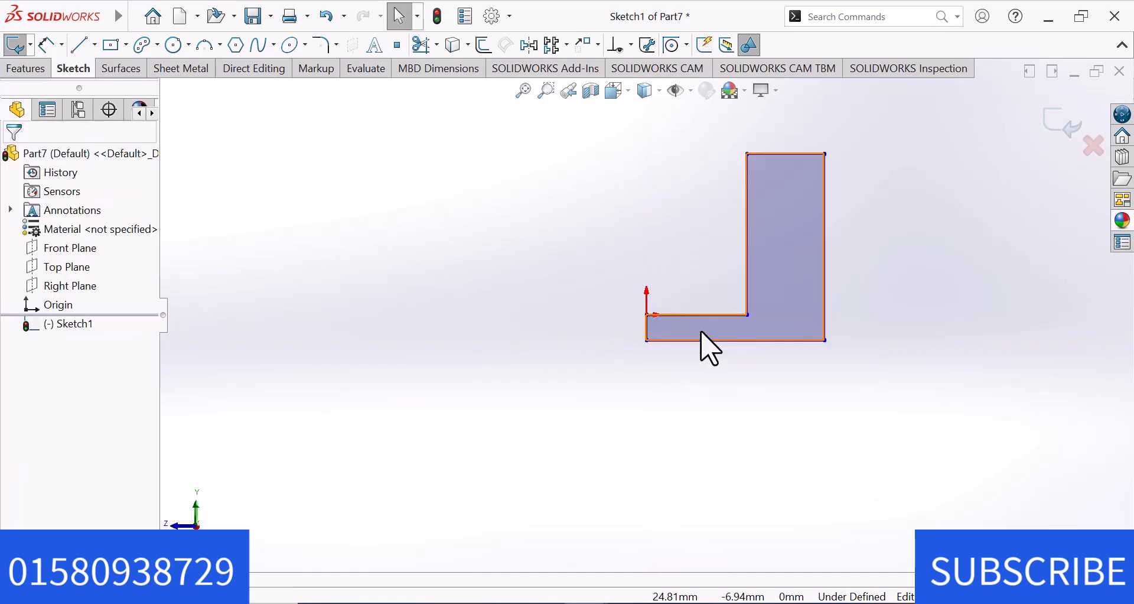
# Dimension the horizontal ledge line starting at the origin to 35 mm.
pyautogui.click(50, 44)
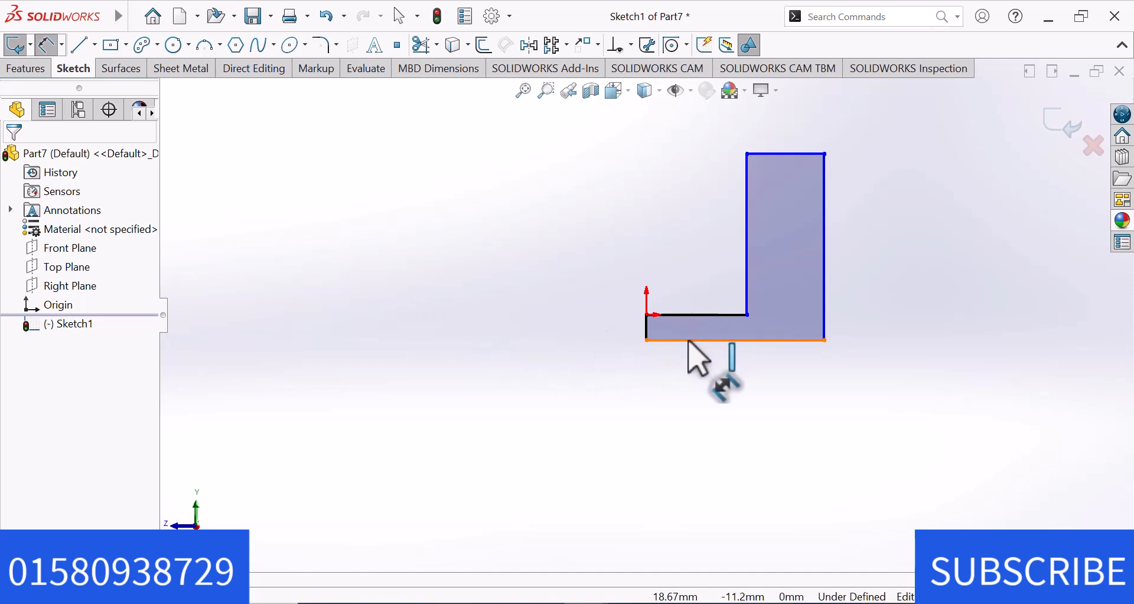
pyautogui.click(705, 316)
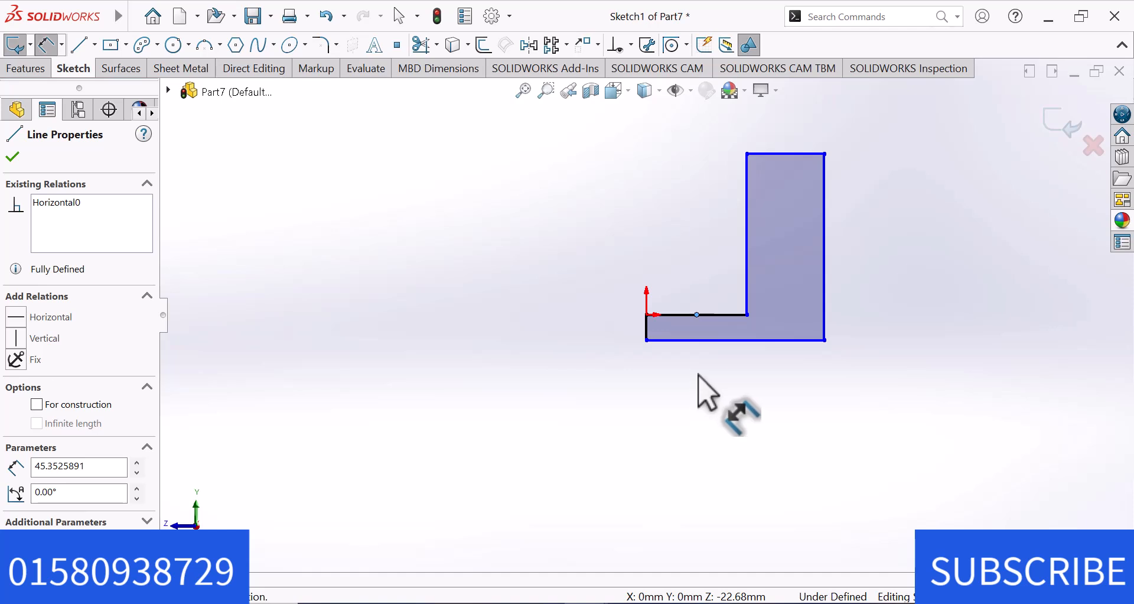
pyautogui.click(733, 315)
pyautogui.click(723, 388)
pyautogui.write('35')
pyautogui.press('Return')
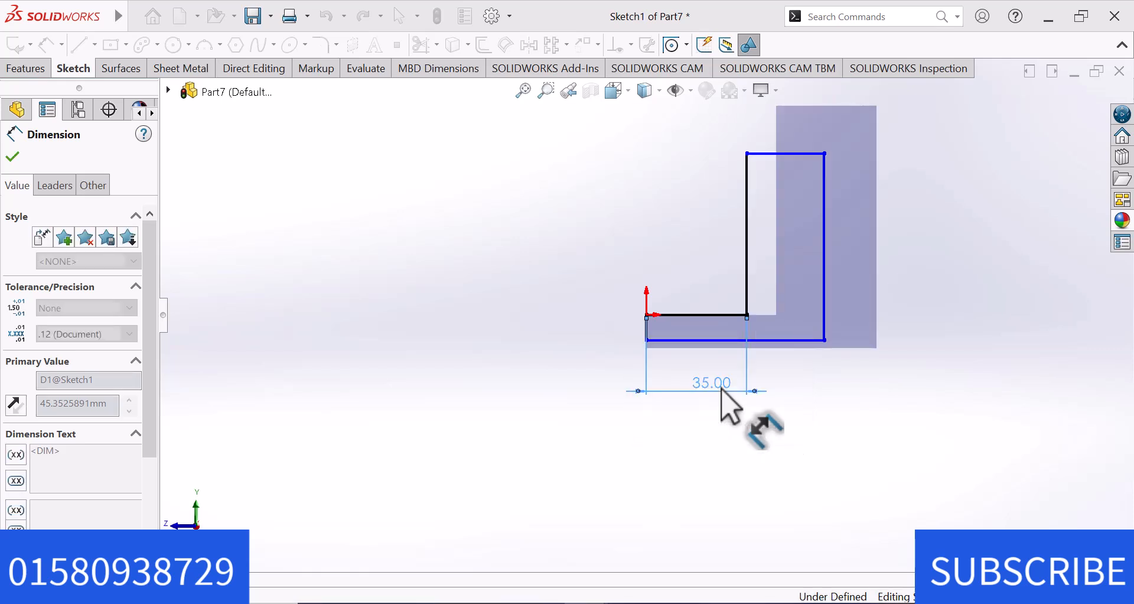
pyautogui.click(801, 349)
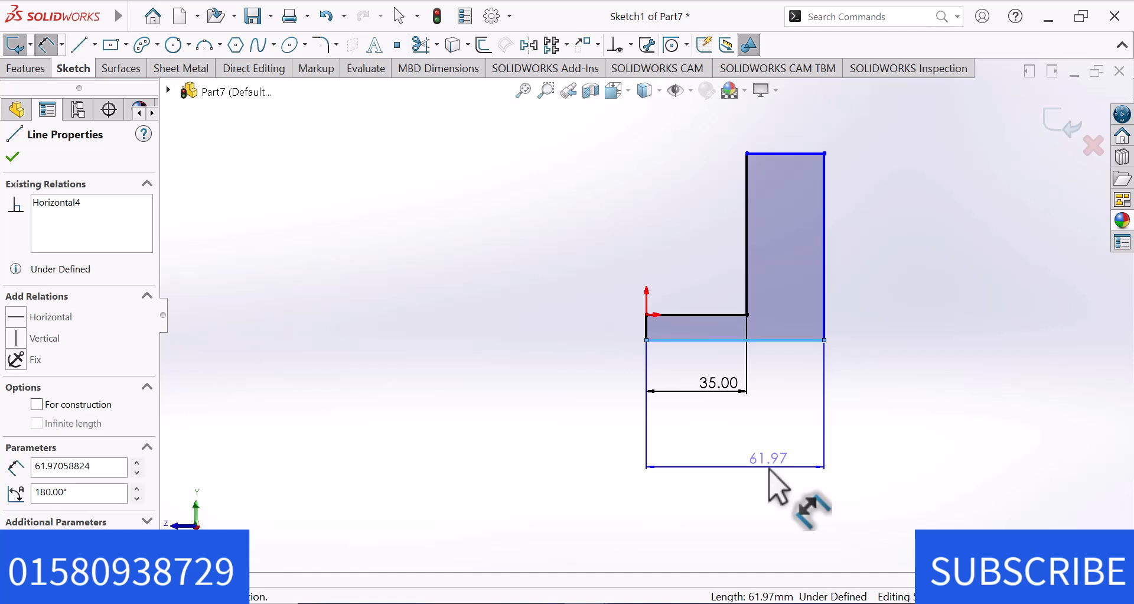
pyautogui.press('Escape')
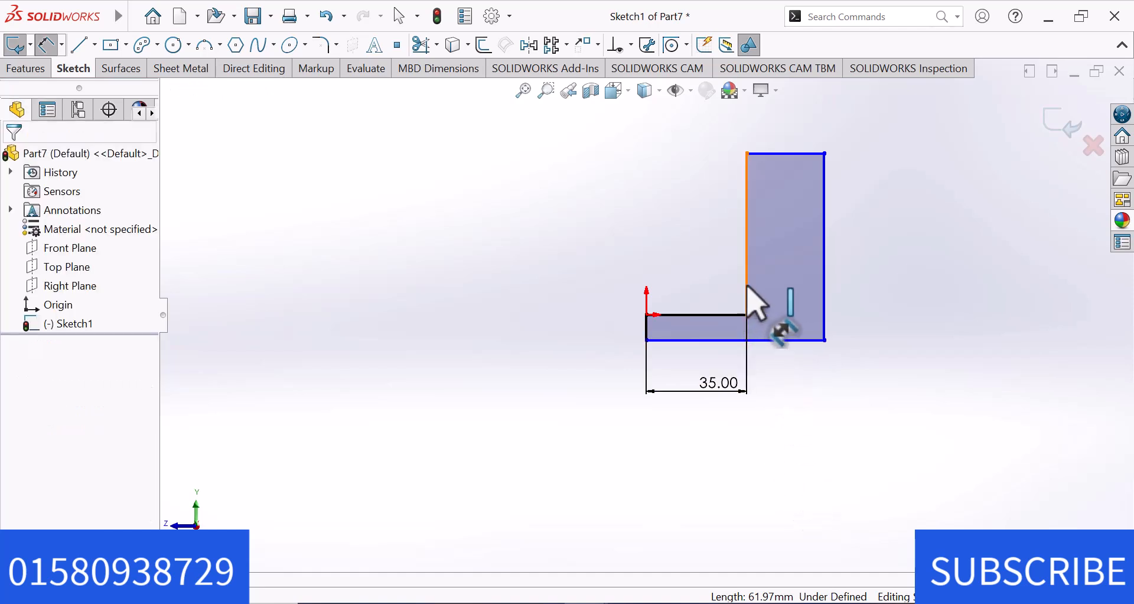
# Dimension the distance between the tall block's two vertical edges as 40 mm.
pyautogui.click(747, 282)
pyautogui.click(825, 295)
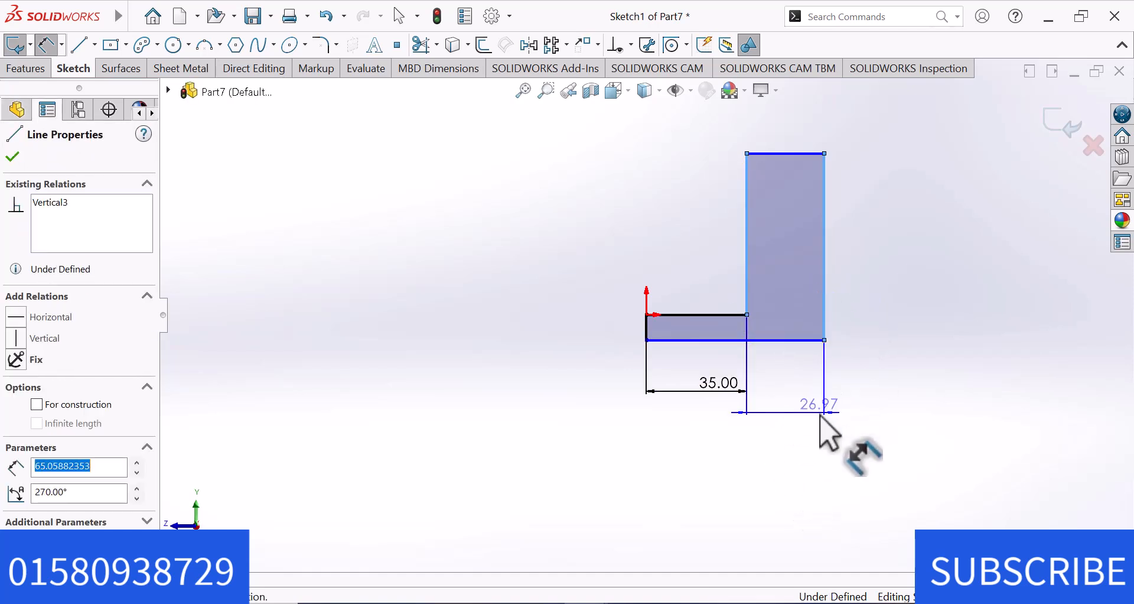
pyautogui.click(828, 434)
pyautogui.write('43')
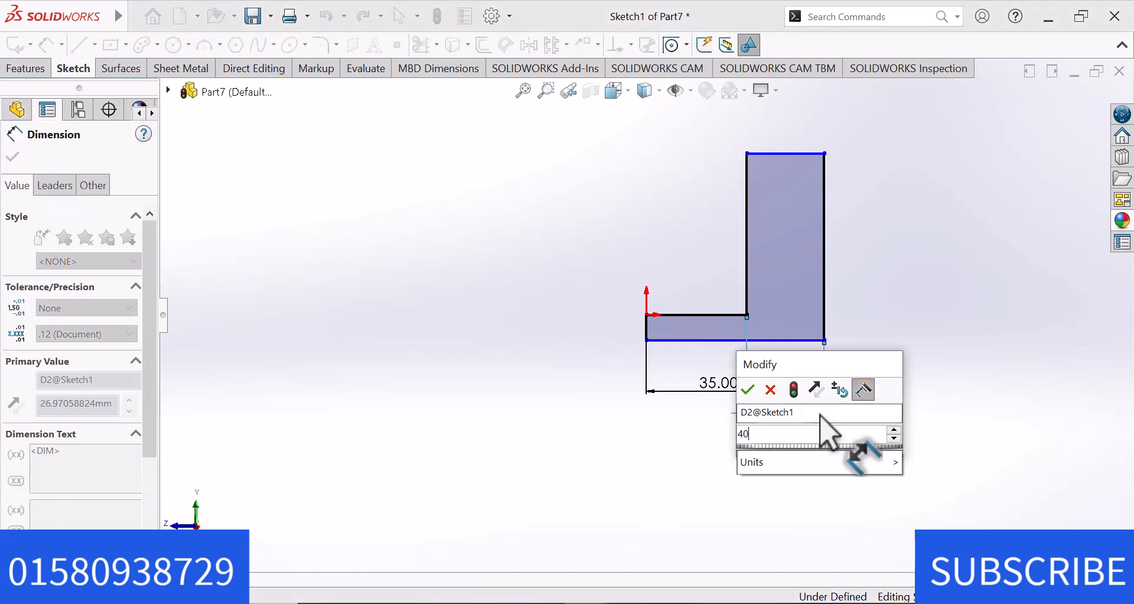
pyautogui.press('Escape')
pyautogui.click(966, 270)
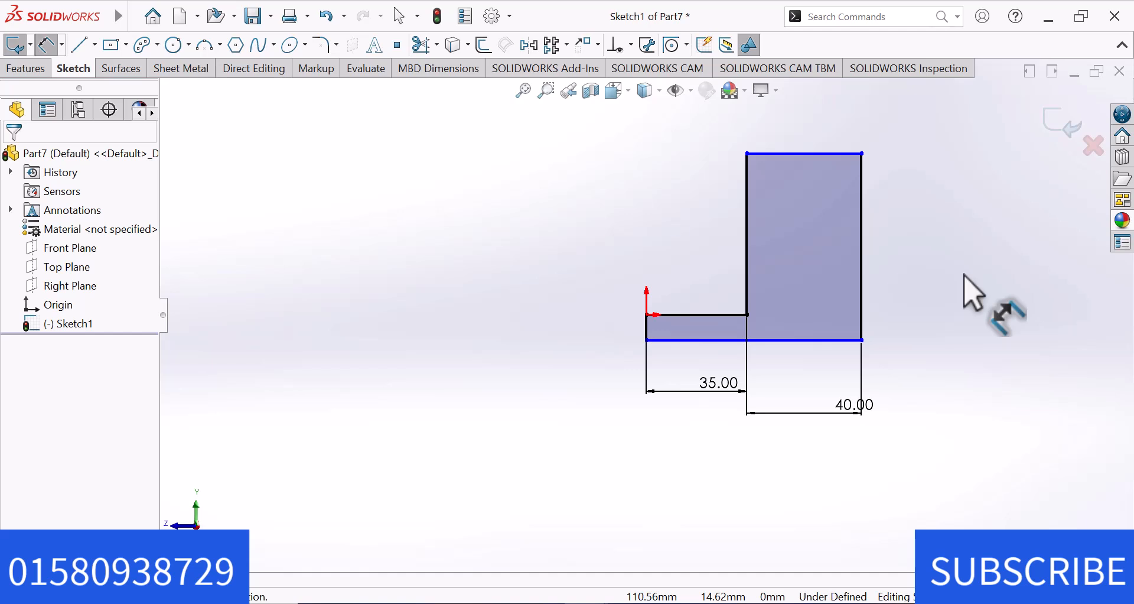
# Dimension the profile's overall height between its bottom and top edges as 66 mm.
pyautogui.click(729, 341)
pyautogui.click(786, 154)
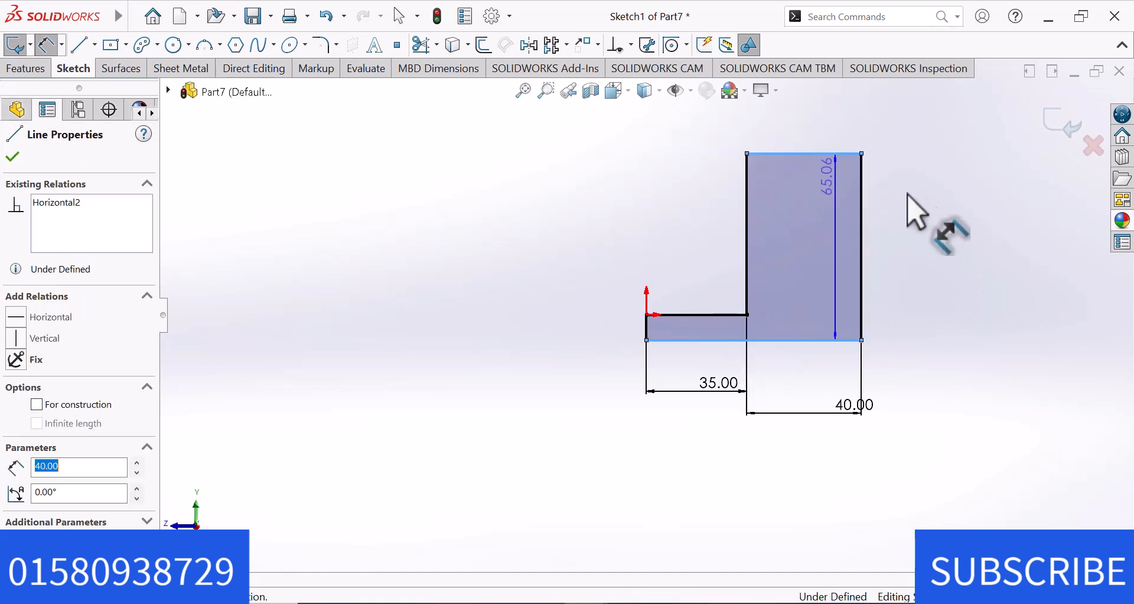
pyautogui.click(951, 220)
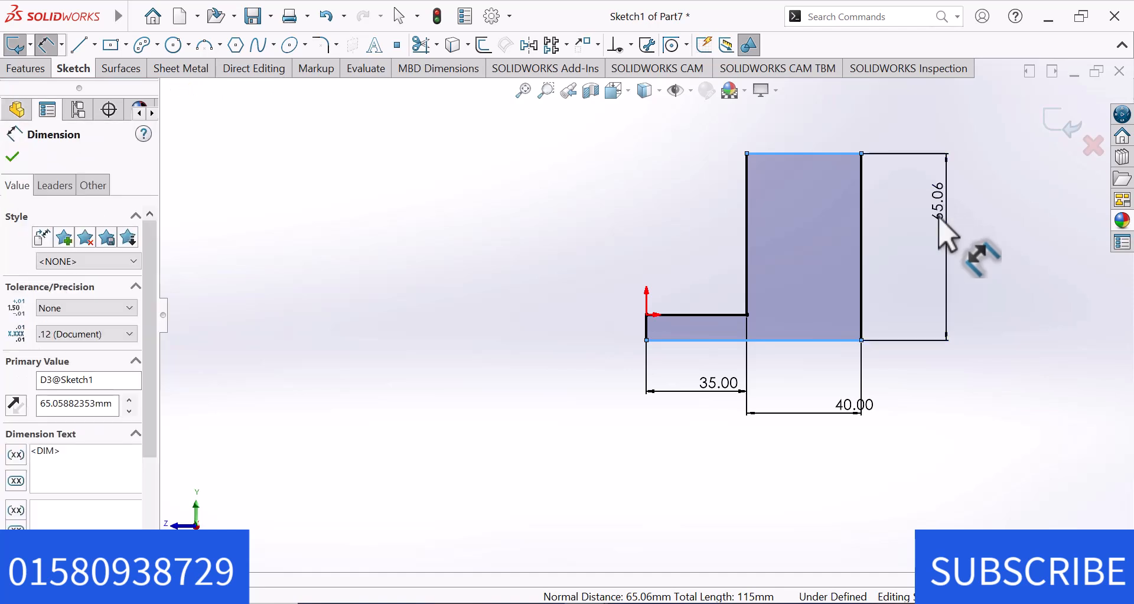
pyautogui.write('66')
pyautogui.press('Return')
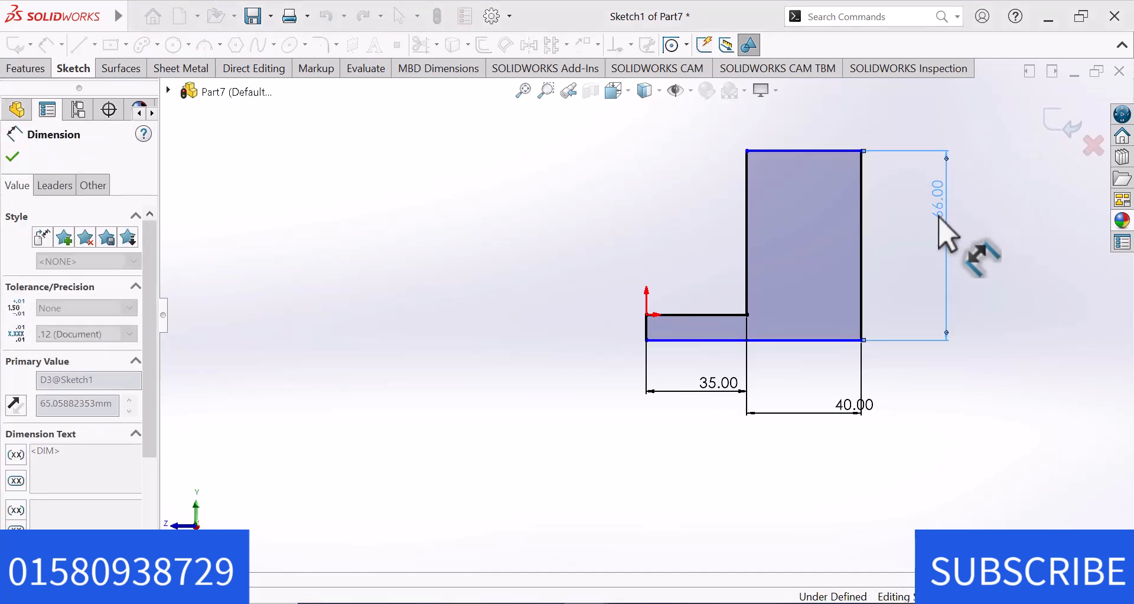
pyautogui.press('Escape')
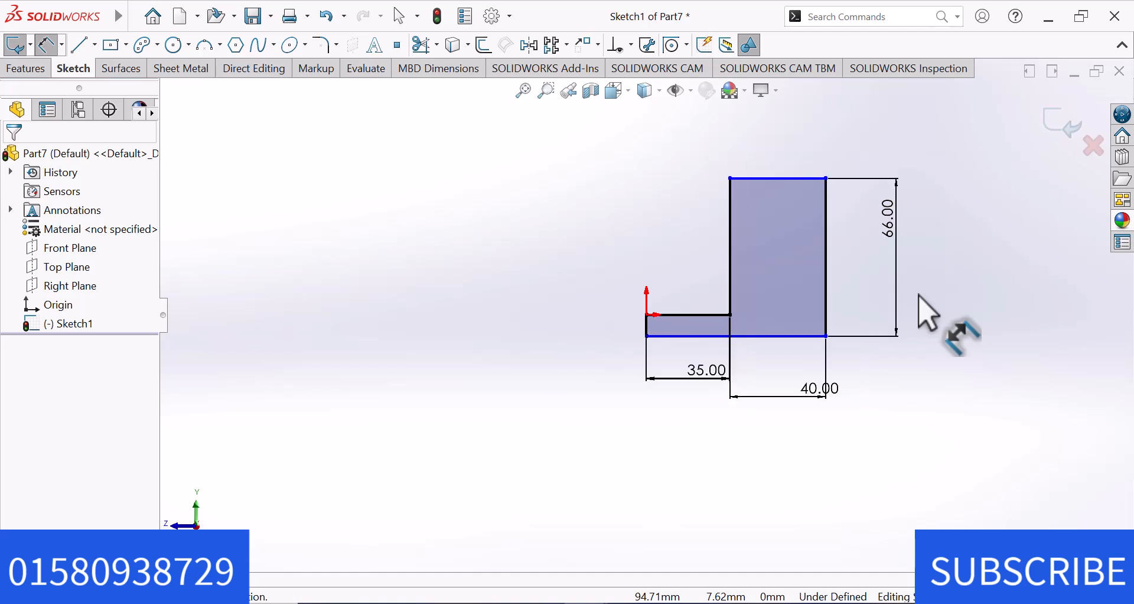
pyautogui.click(793, 179)
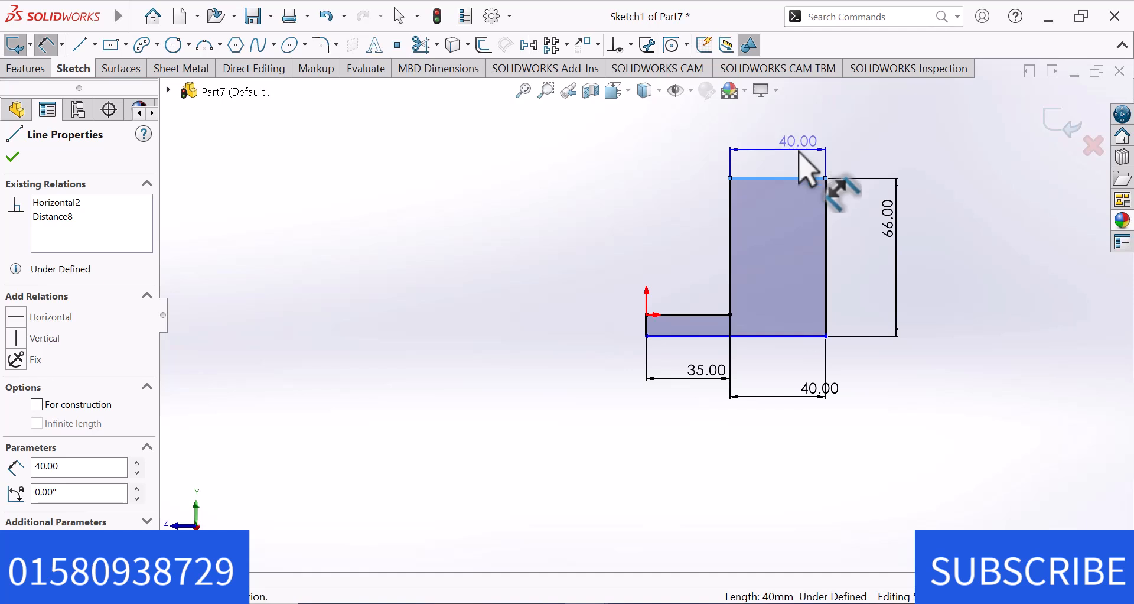
pyautogui.press('Escape')
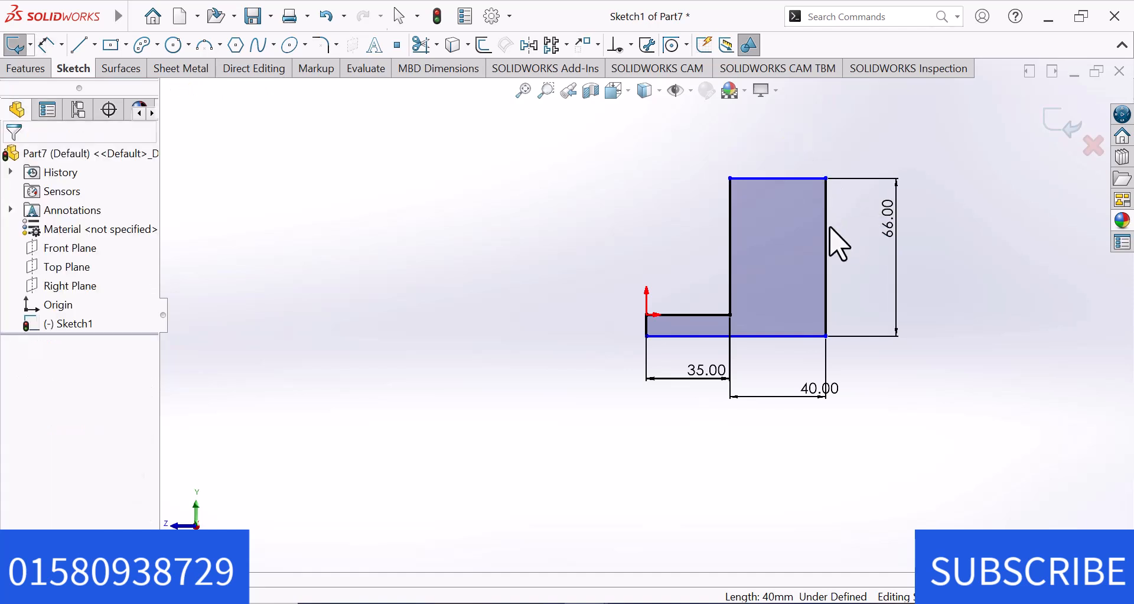
# Delete the tall block's outer vertical edge together with its associated dimension.
pyautogui.click(827, 244)
pyautogui.press('Delete')
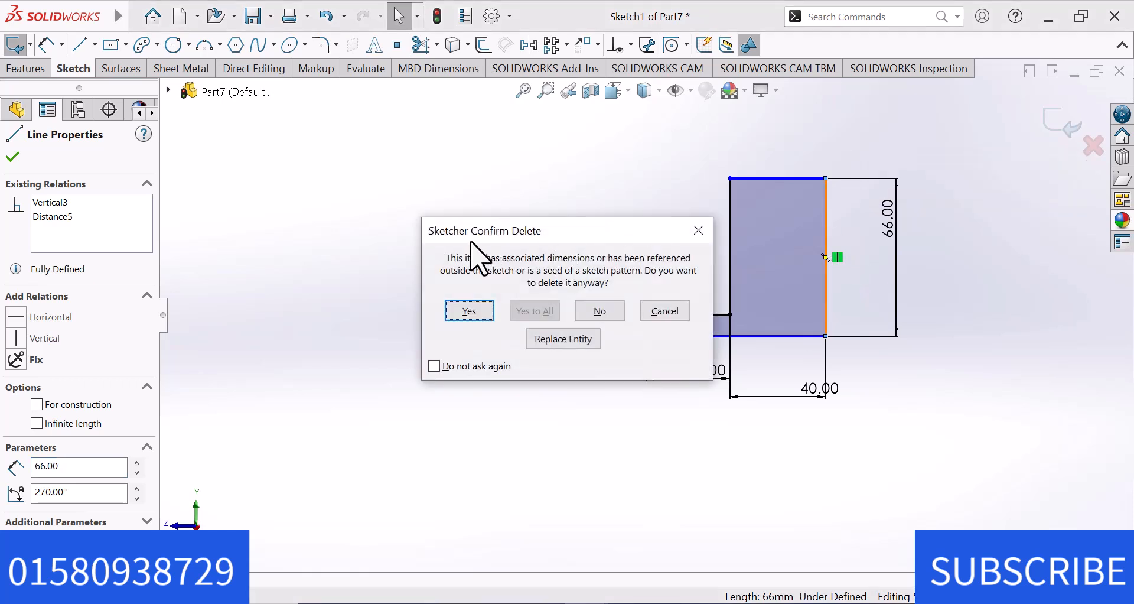
pyautogui.click(471, 311)
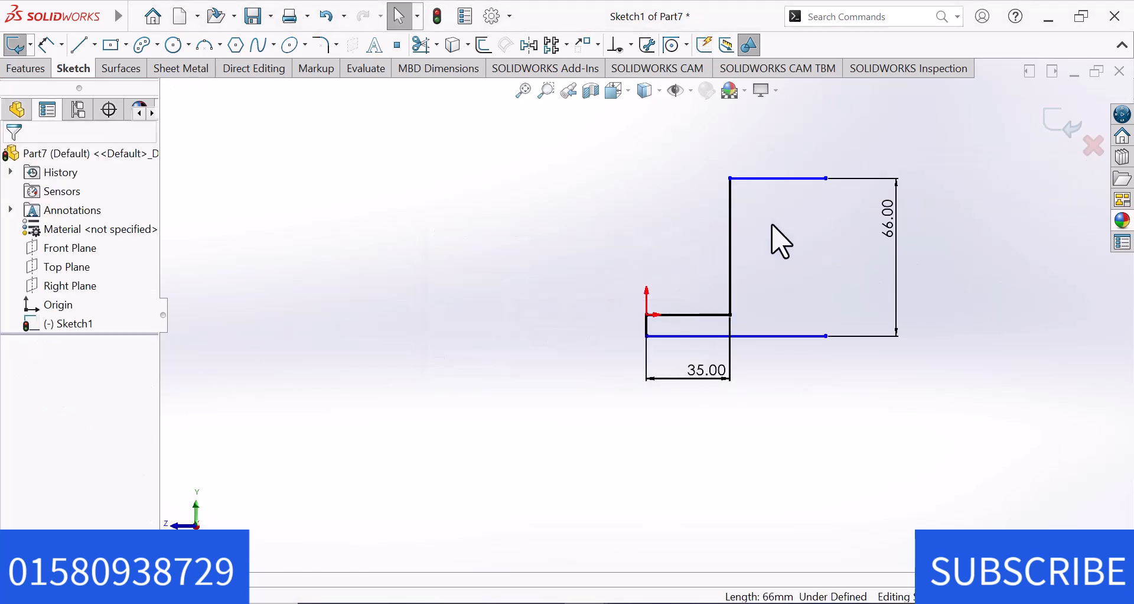
# Draw connected lines from the top edge's open end: about 14 mm down, 23 mm inward, and 45 mm down.
pyautogui.press('l')
pyautogui.click(826, 178)
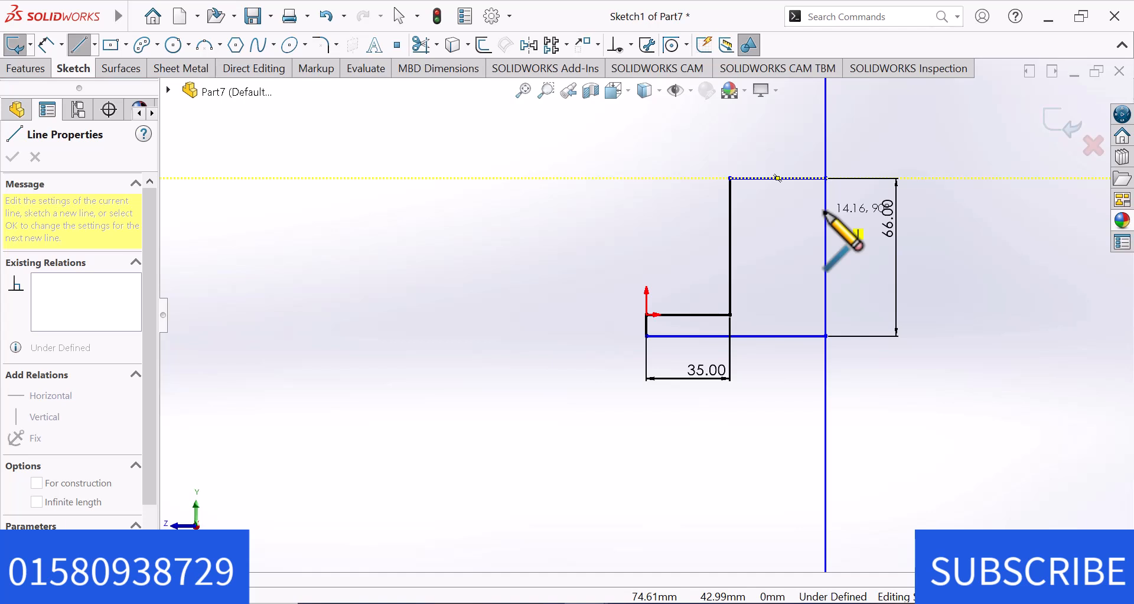
pyautogui.click(825, 212)
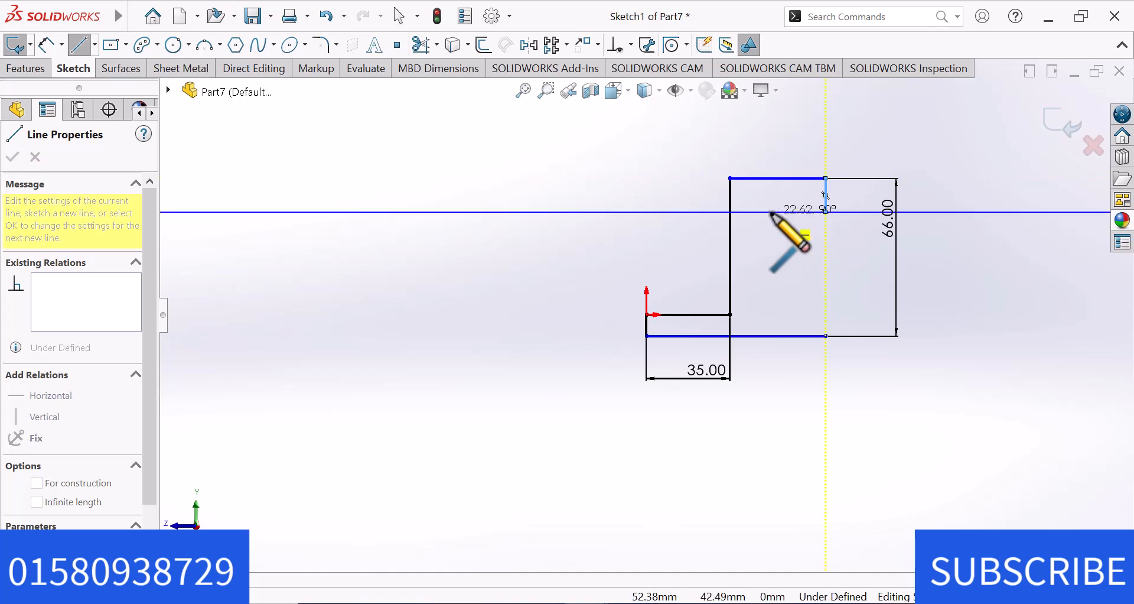
pyautogui.click(772, 212)
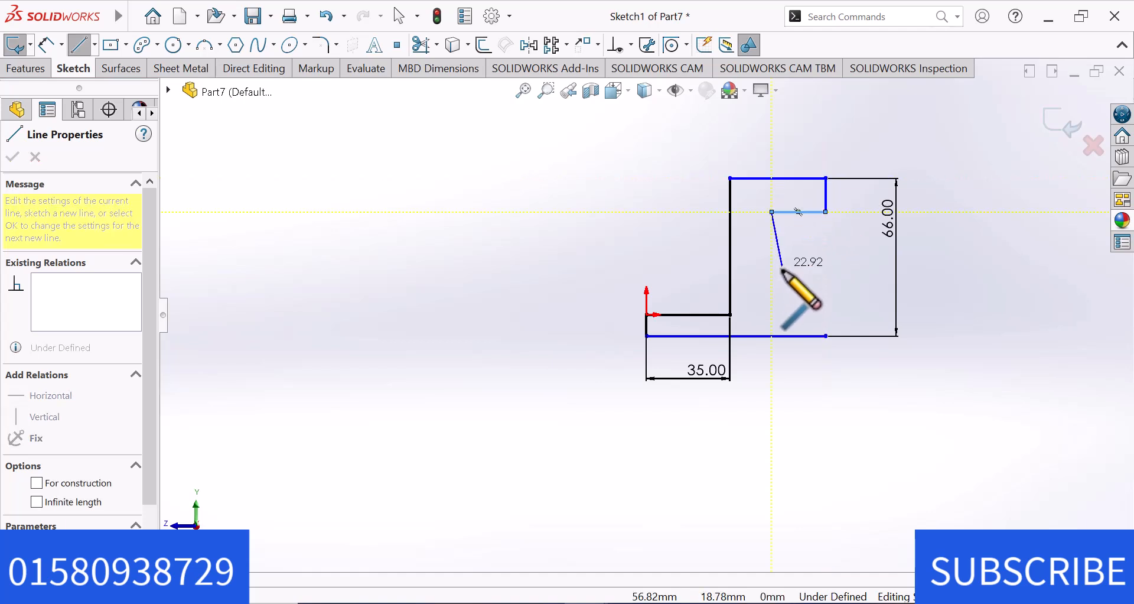
pyautogui.click(772, 321)
pyautogui.rightClick(775, 322)
pyautogui.click(821, 334)
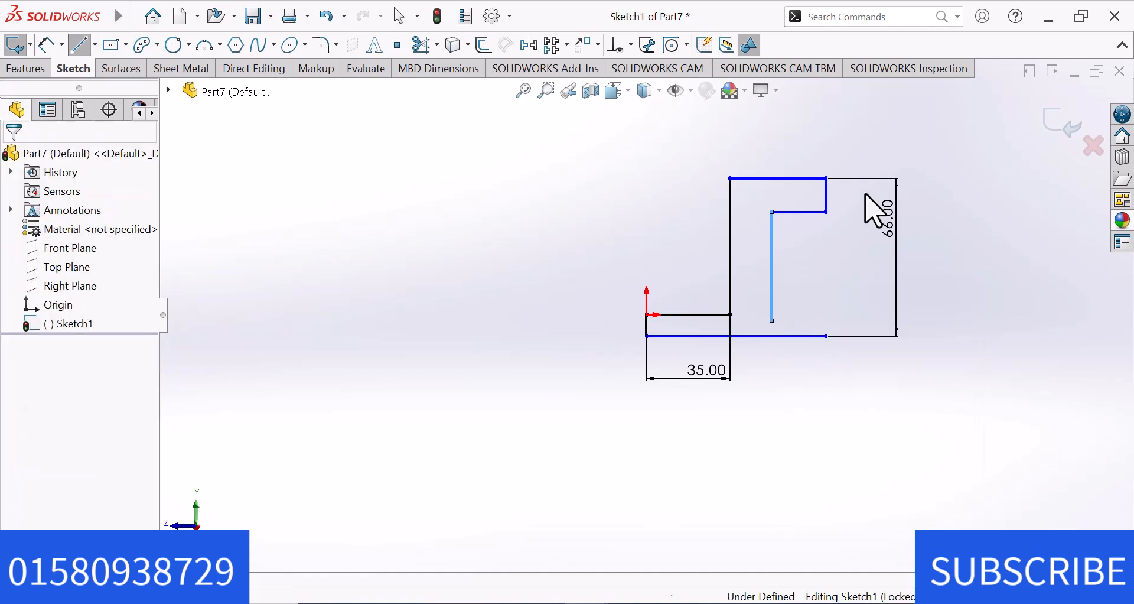
# Stretch the top edge outward into an overhang and join the loose vertical line's lower end to the bottom edge's open end.
pyautogui.moveTo(826, 178); pyautogui.dragTo(886, 177)
pyautogui.click(829, 256)
pyautogui.moveTo(771, 324)
pyautogui.mouseDown()
pyautogui.moveTo(860, 330)
pyautogui.moveTo(826, 334)
pyautogui.mouseUp()
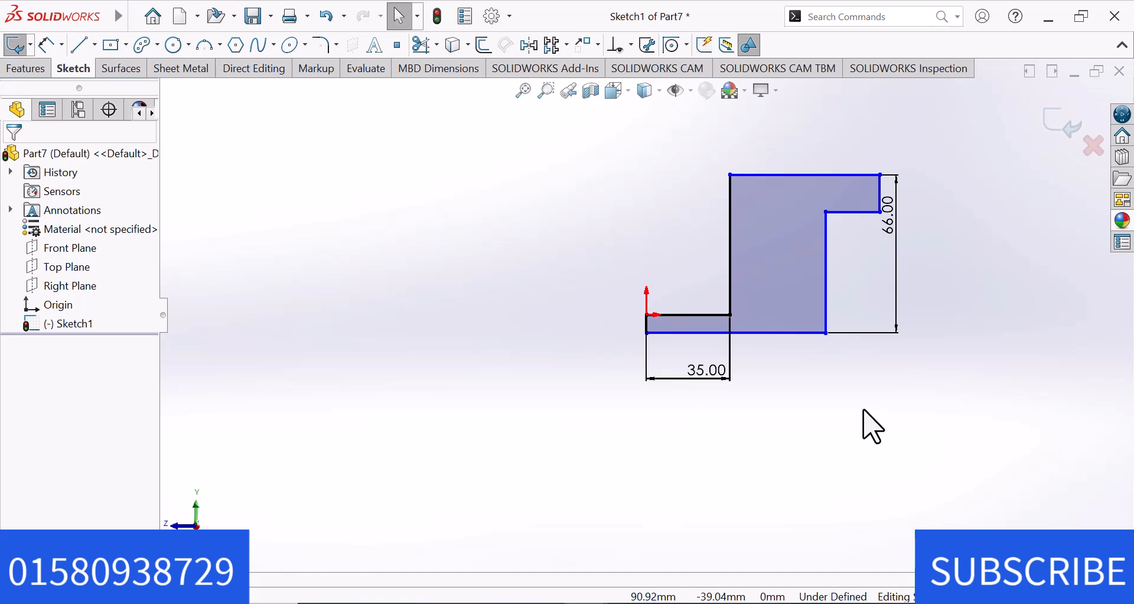
pyautogui.moveTo(863, 409); pyautogui.dragTo(867, 354, button='right')
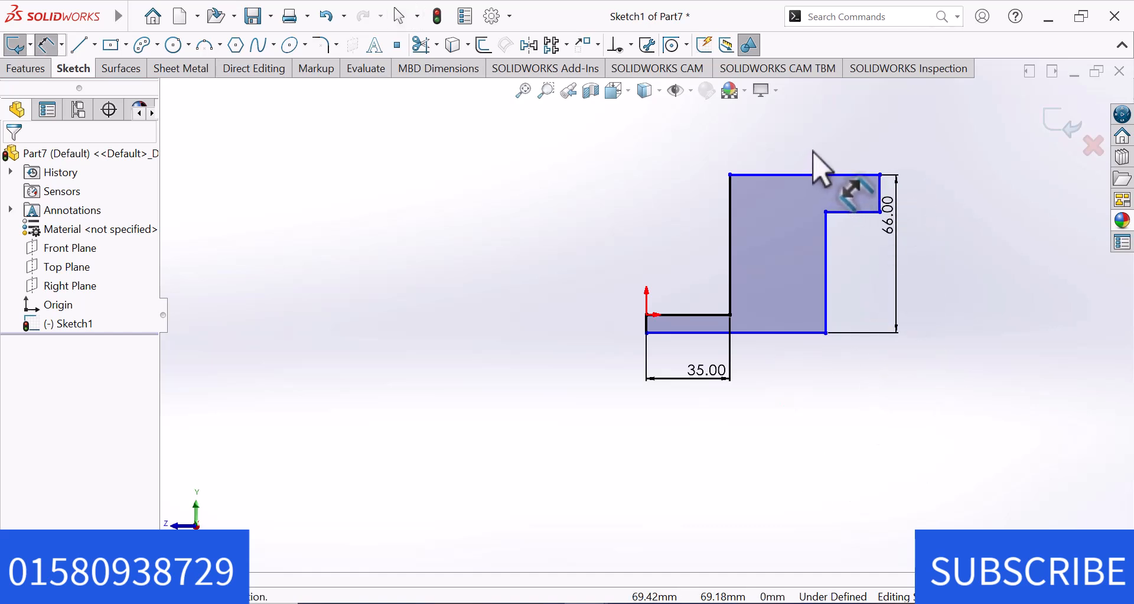
pyautogui.click(814, 175)
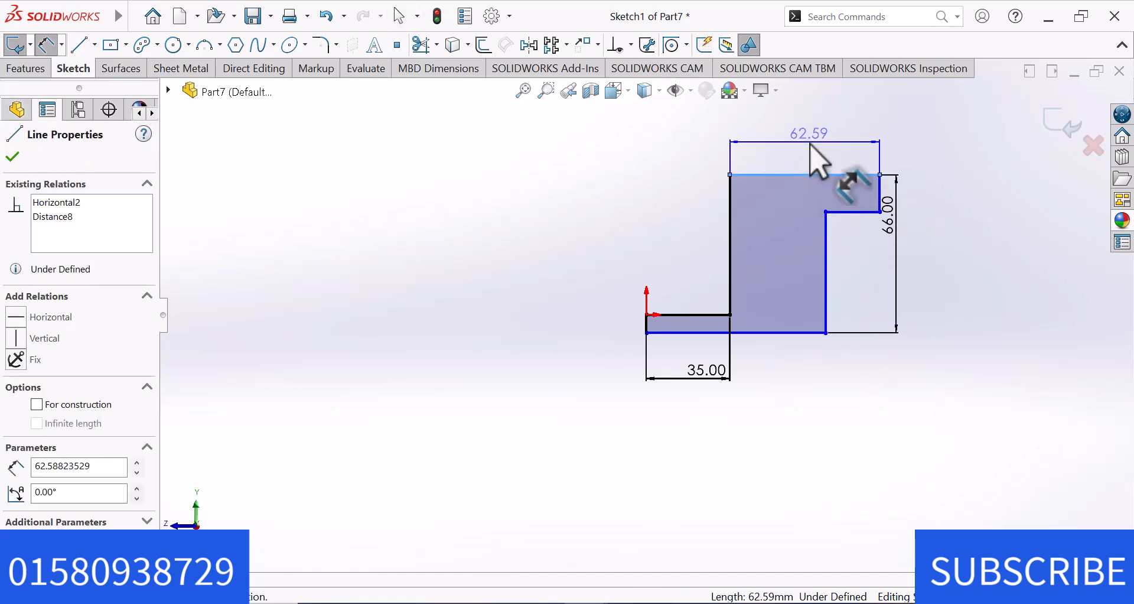
pyautogui.click(811, 146)
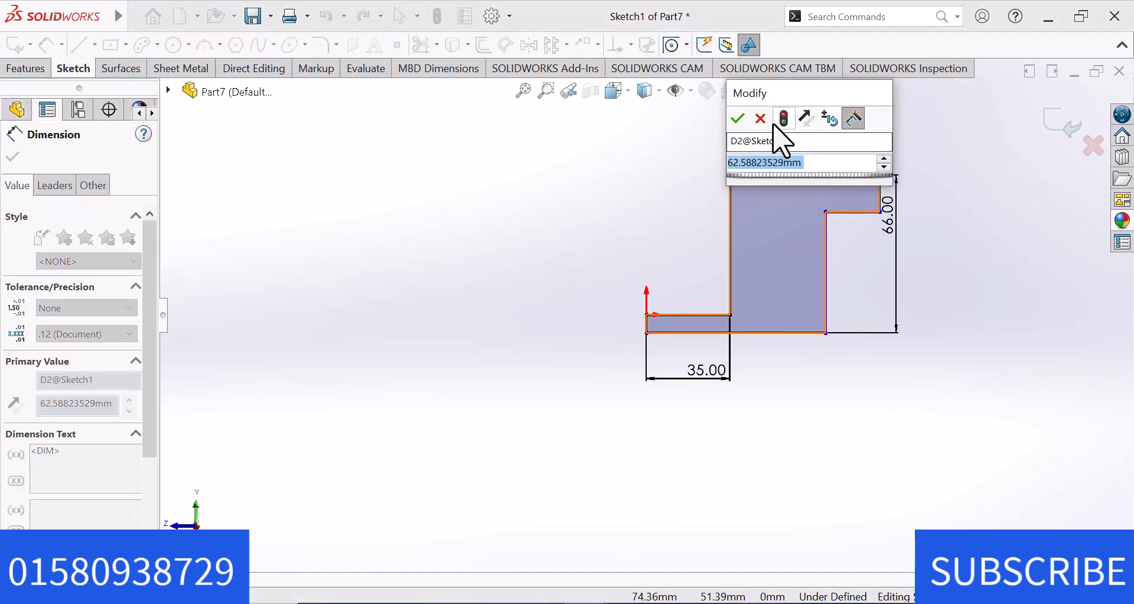
pyautogui.click(755, 119)
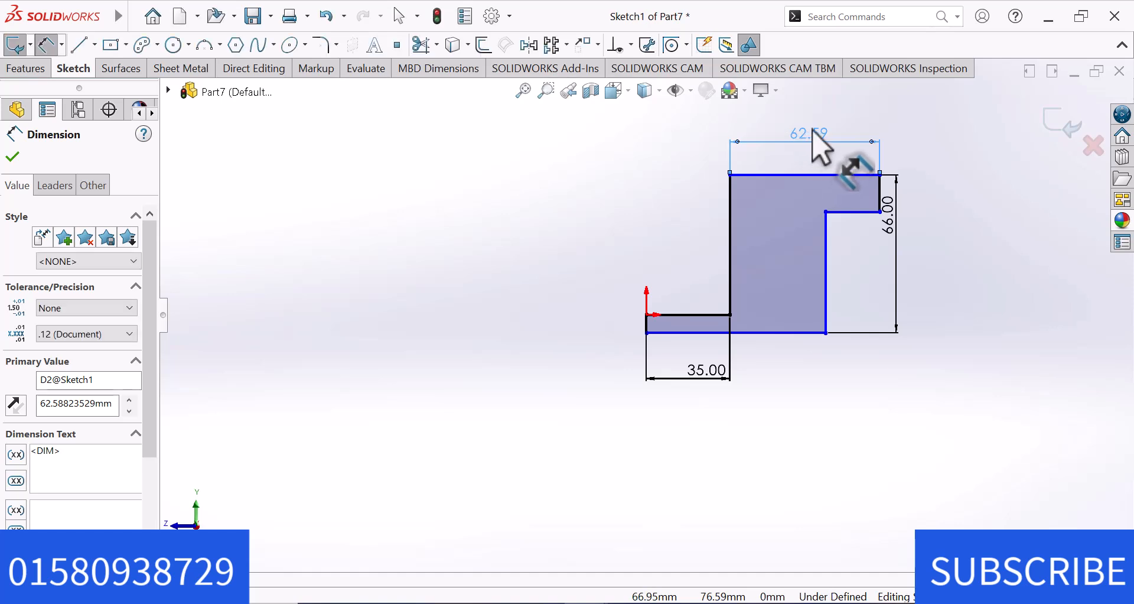
pyautogui.press('Delete')
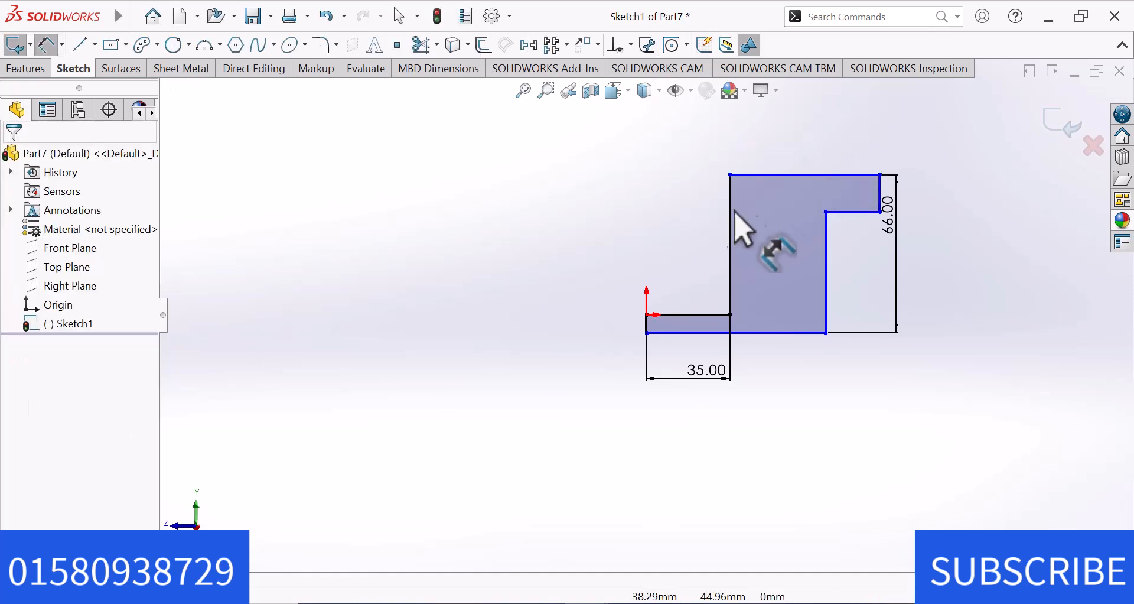
# Try to dimension the distance between the tall vertical edge and the overhang's end edge as 40 mm, and delete that dimension.
pyautogui.click(731, 215)
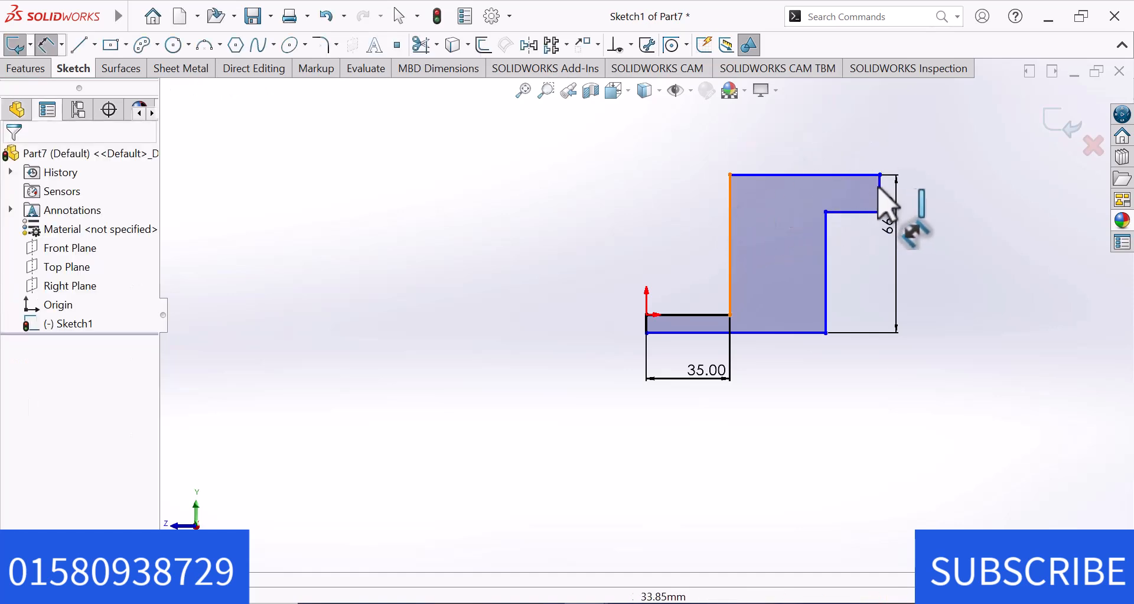
pyautogui.click(881, 195)
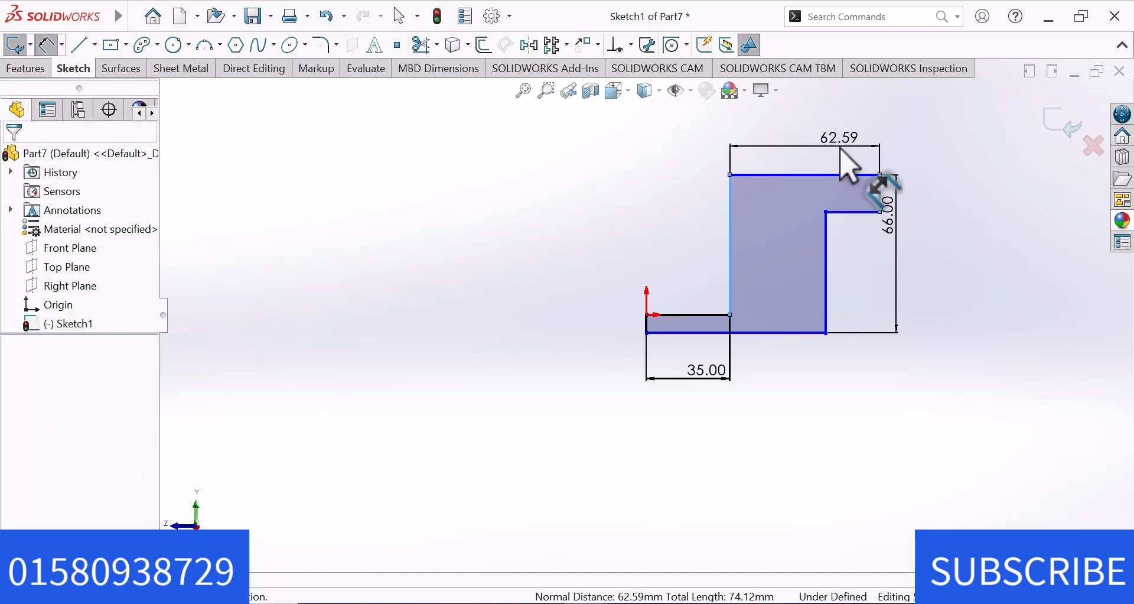
pyautogui.click(841, 148)
pyautogui.write('40')
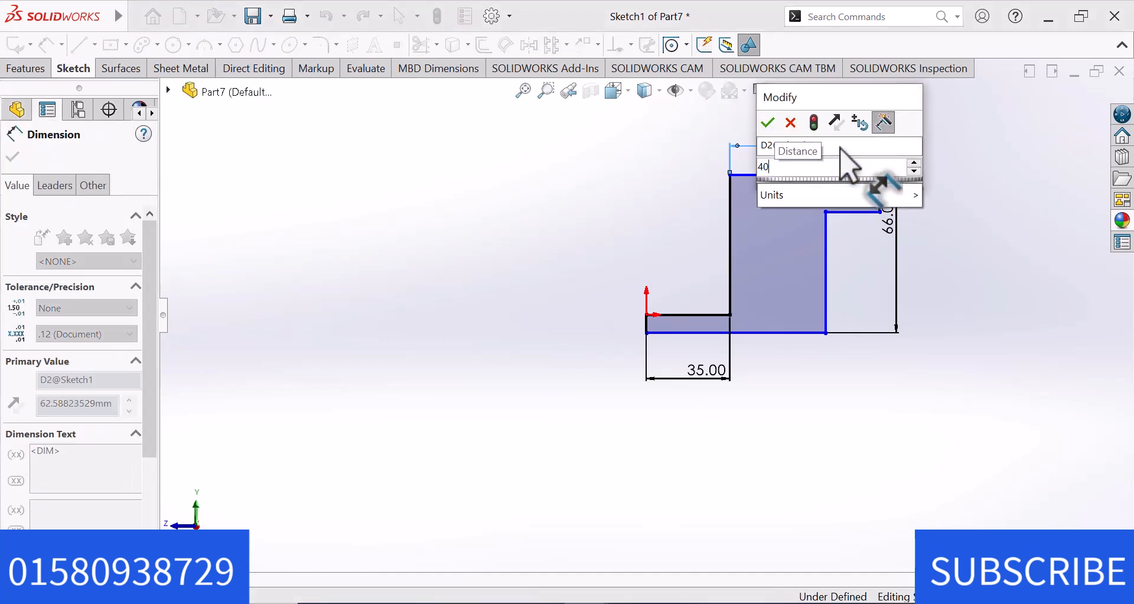
pyautogui.press('Return')
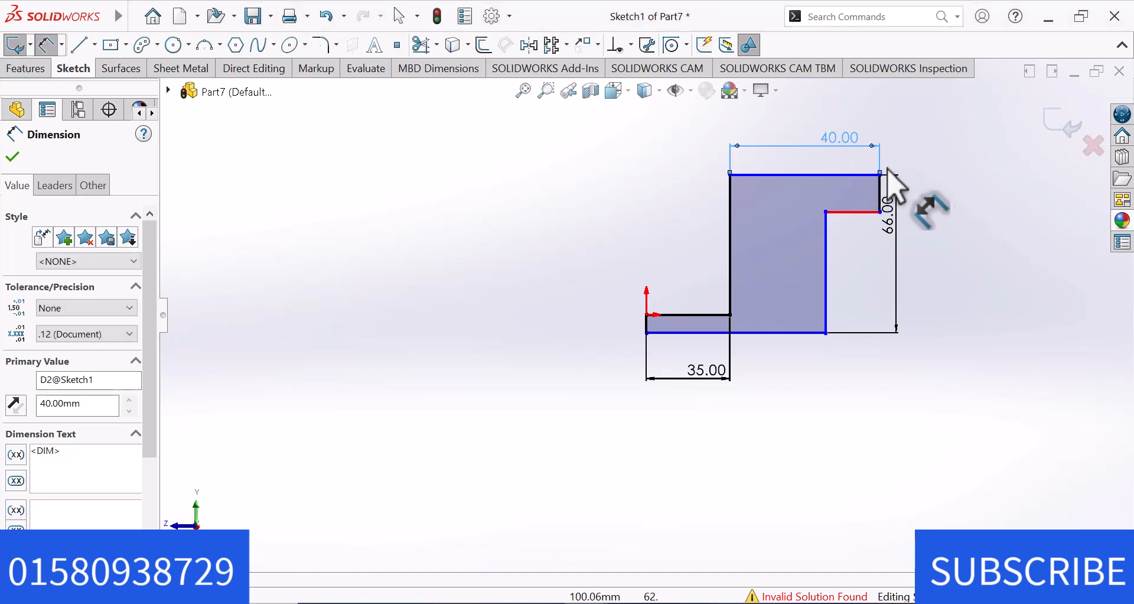
pyautogui.click(937, 175)
pyautogui.rightClick(926, 182)
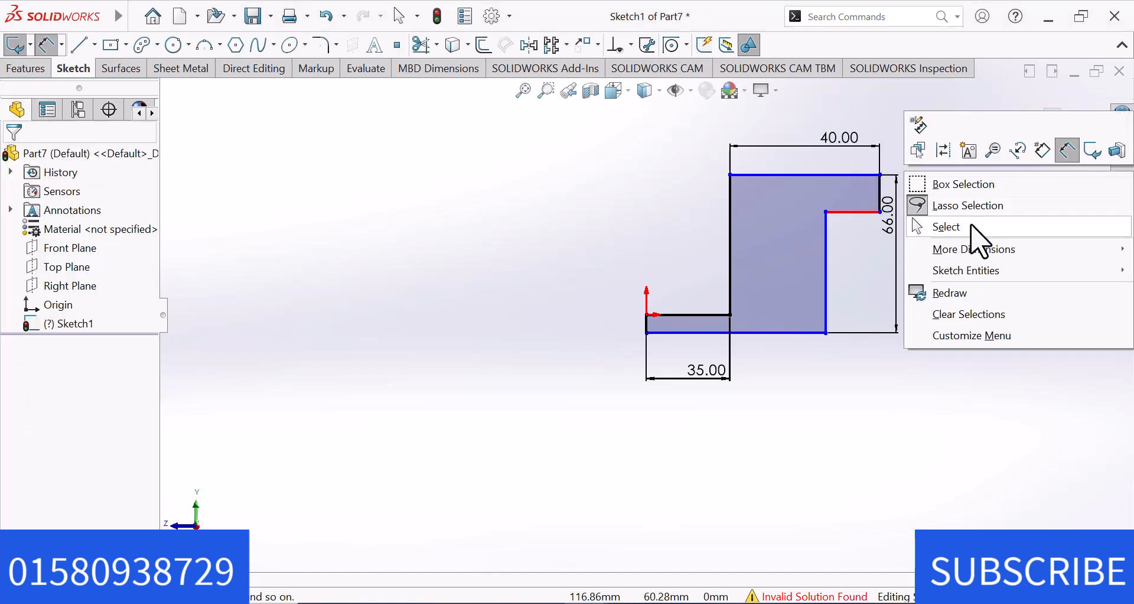
pyautogui.click(965, 229)
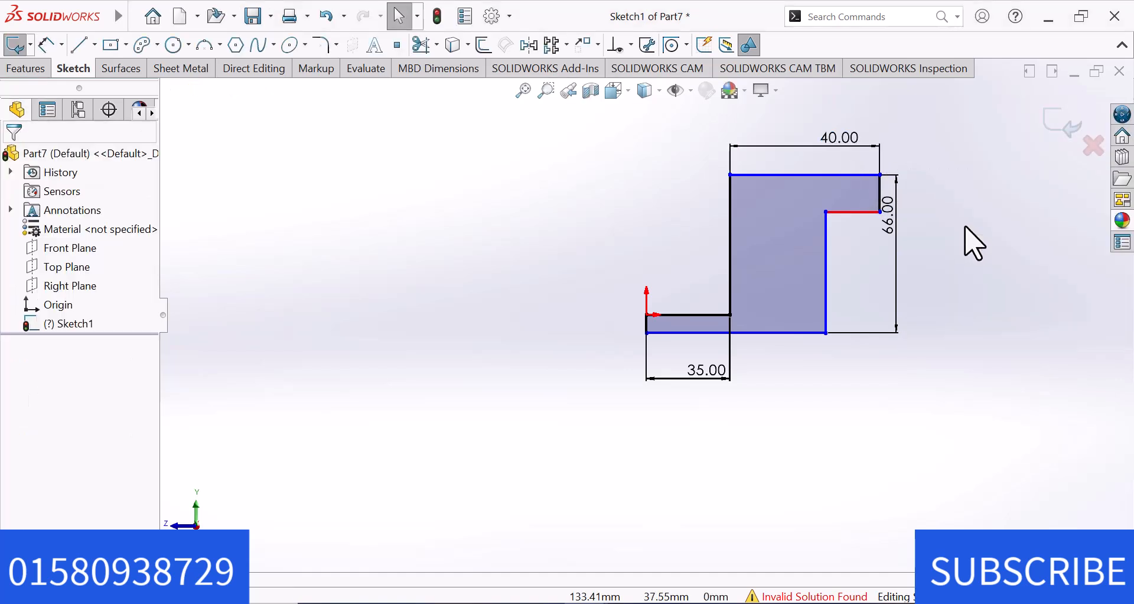
pyautogui.click(857, 144)
pyautogui.press('Delete')
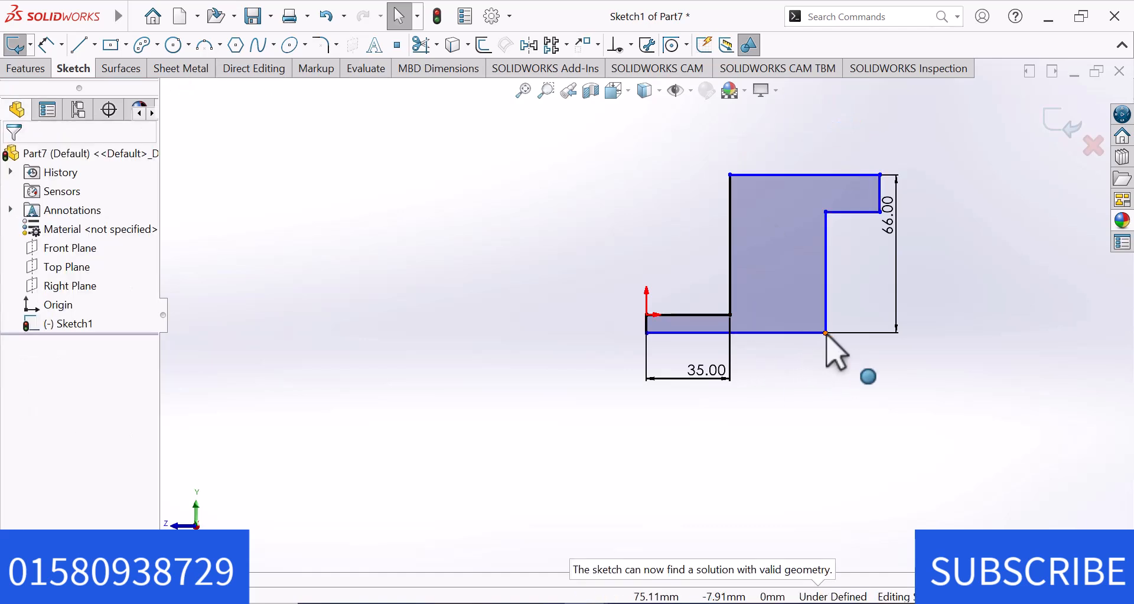
# Narrow the upright to about 10.5 mm and dimension the horizontal distance from the lower flange's inner corner to the overhang's end as 40 mm.
pyautogui.moveTo(825, 333); pyautogui.dragTo(756, 332)
pyautogui.click(806, 414)
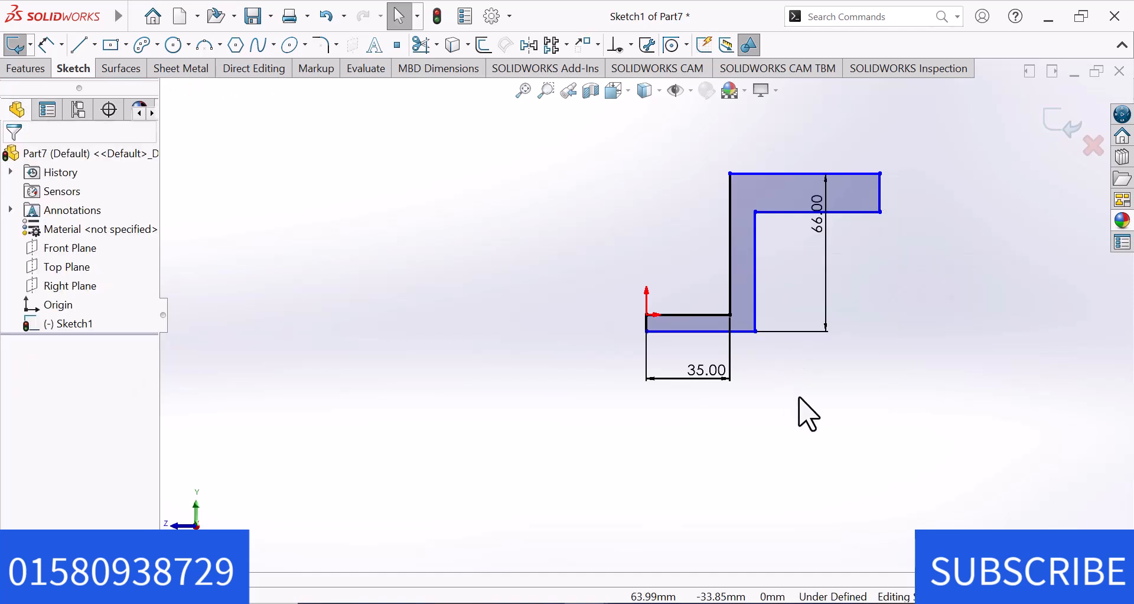
pyautogui.moveTo(800, 323); pyautogui.dragTo(798, 308, button='right')
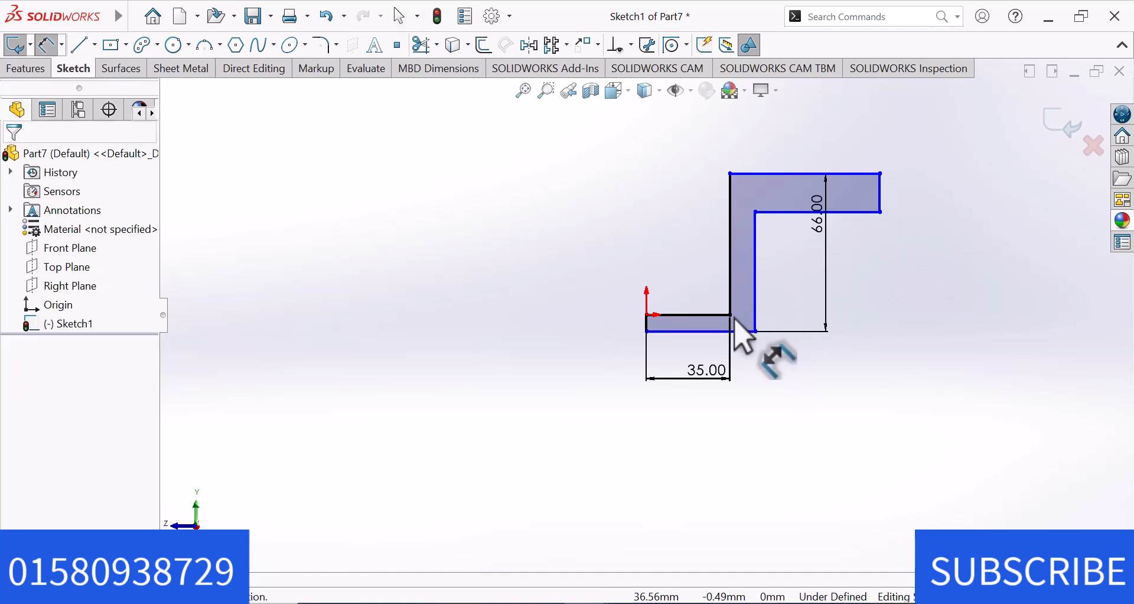
pyautogui.click(731, 315)
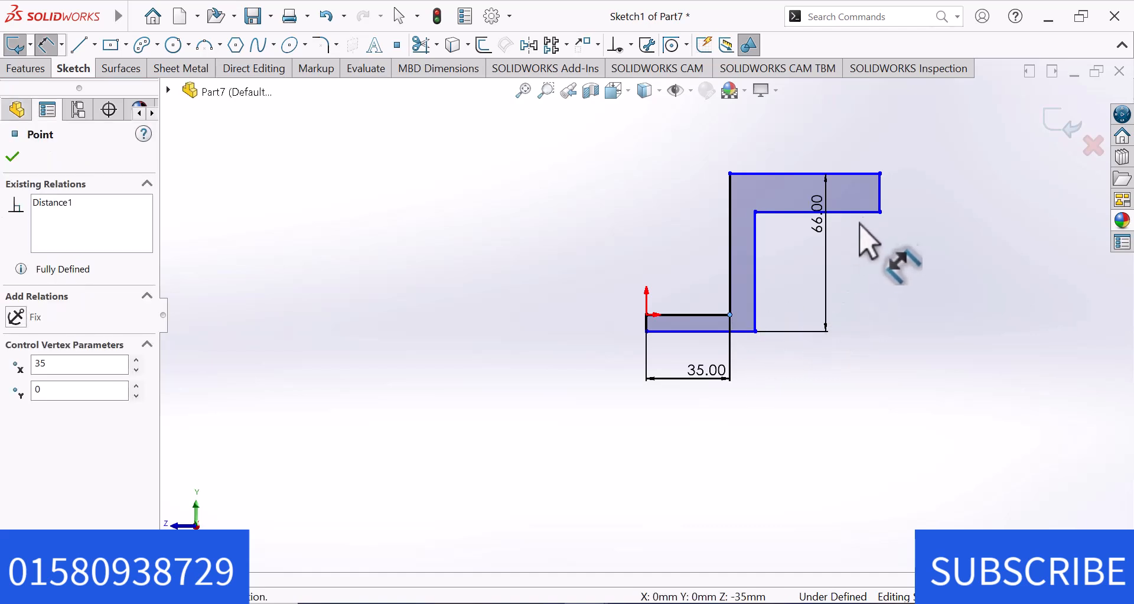
pyautogui.click(881, 212)
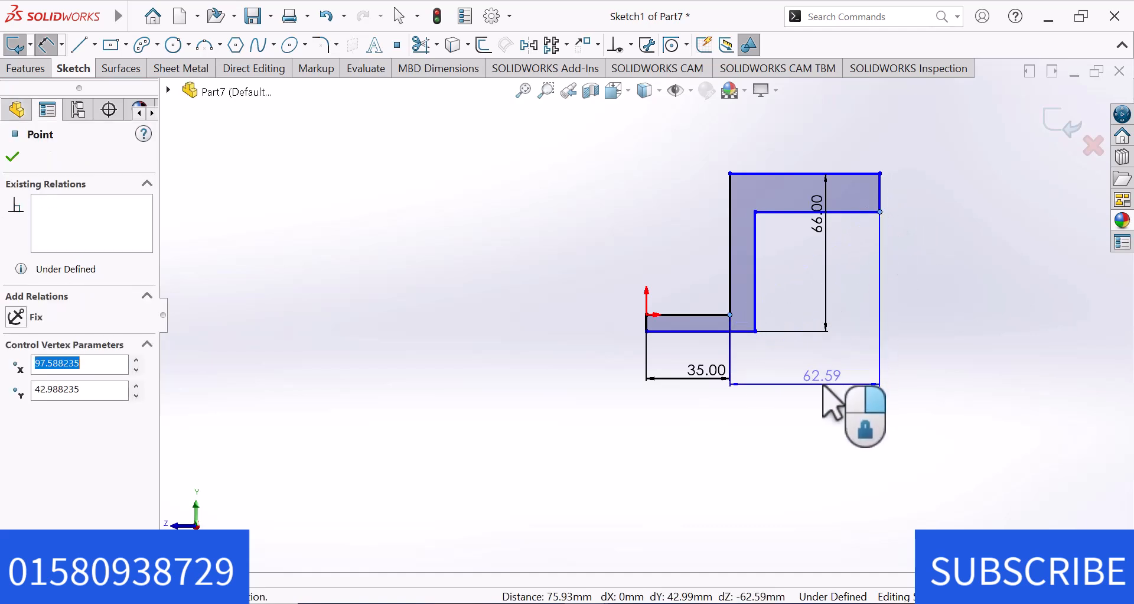
pyautogui.click(824, 385)
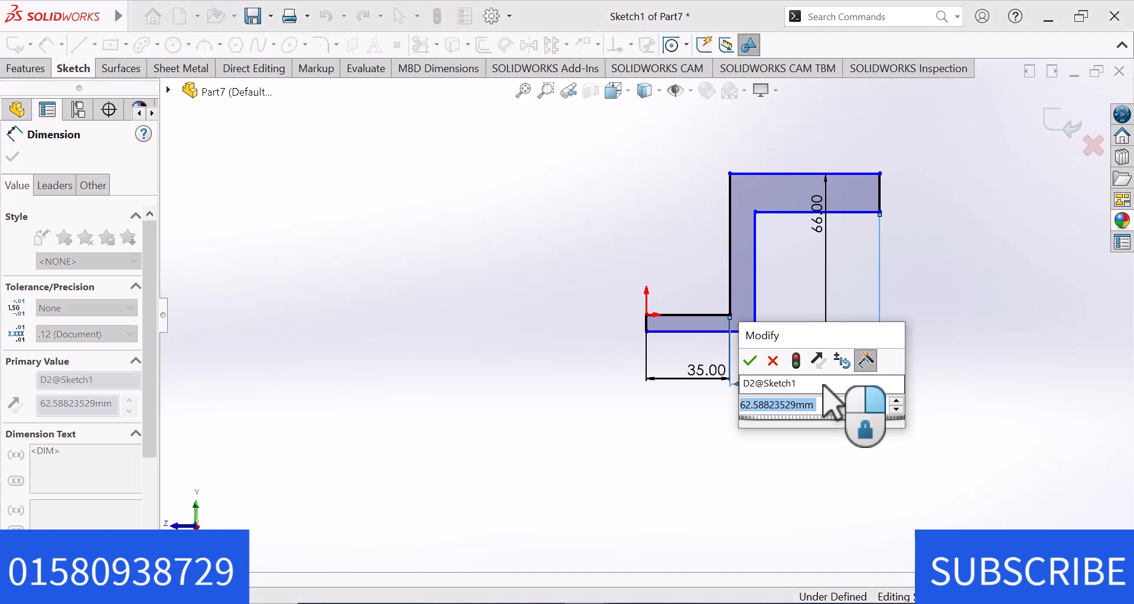
pyautogui.write('40')
pyautogui.press('Return')
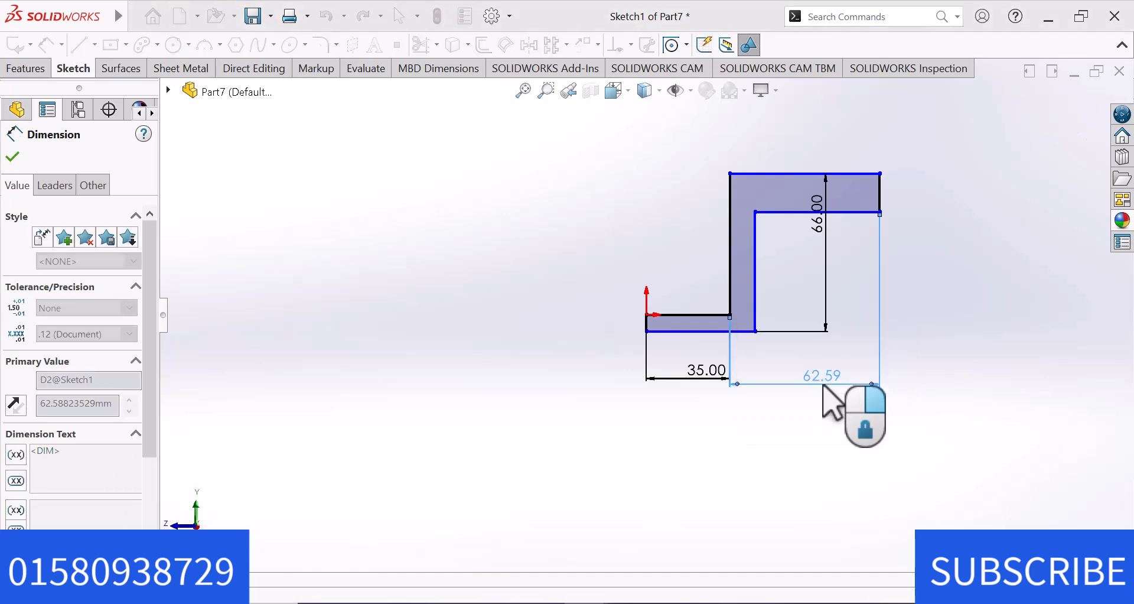
pyautogui.click(910, 314)
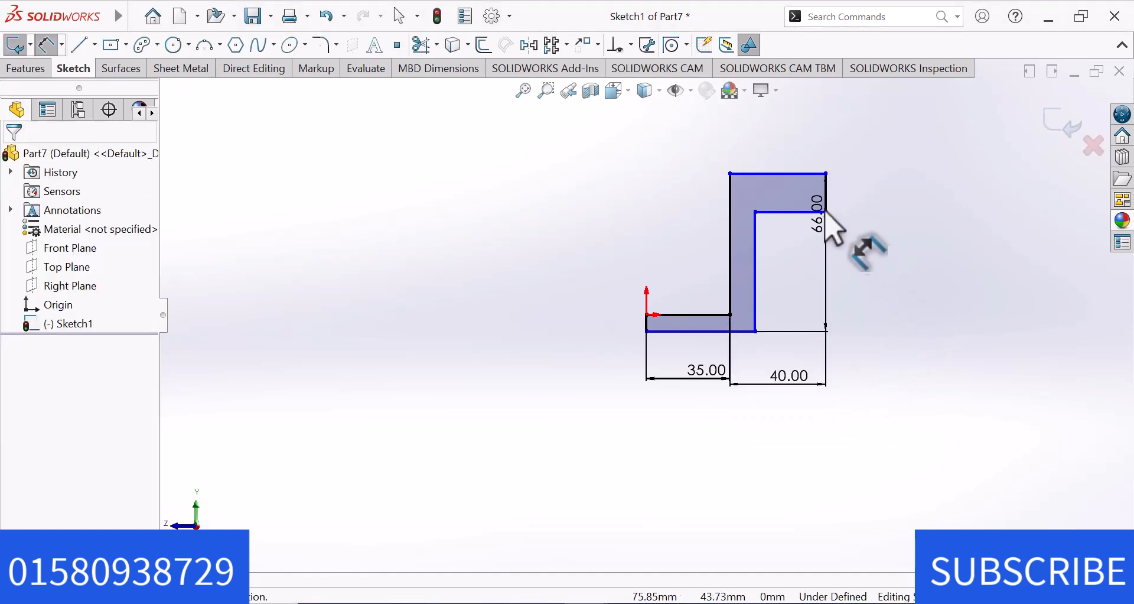
# Dimension the upper flange's thickness between its two horizontal edges as 8 mm.
pyautogui.click(784, 210)
pyautogui.click(781, 175)
pyautogui.click(858, 231)
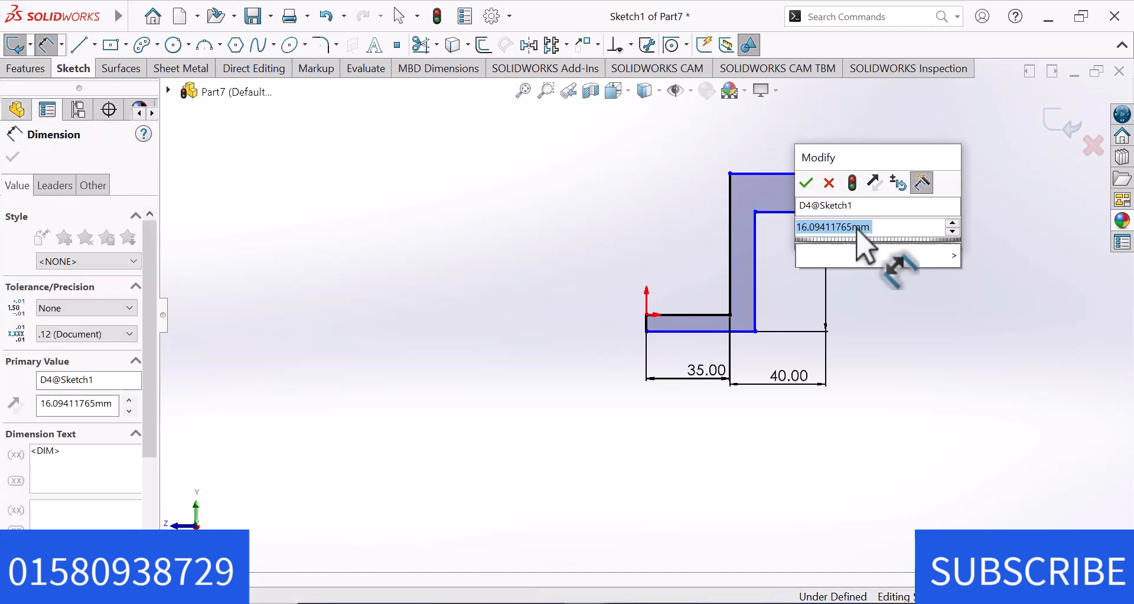
pyautogui.write('8')
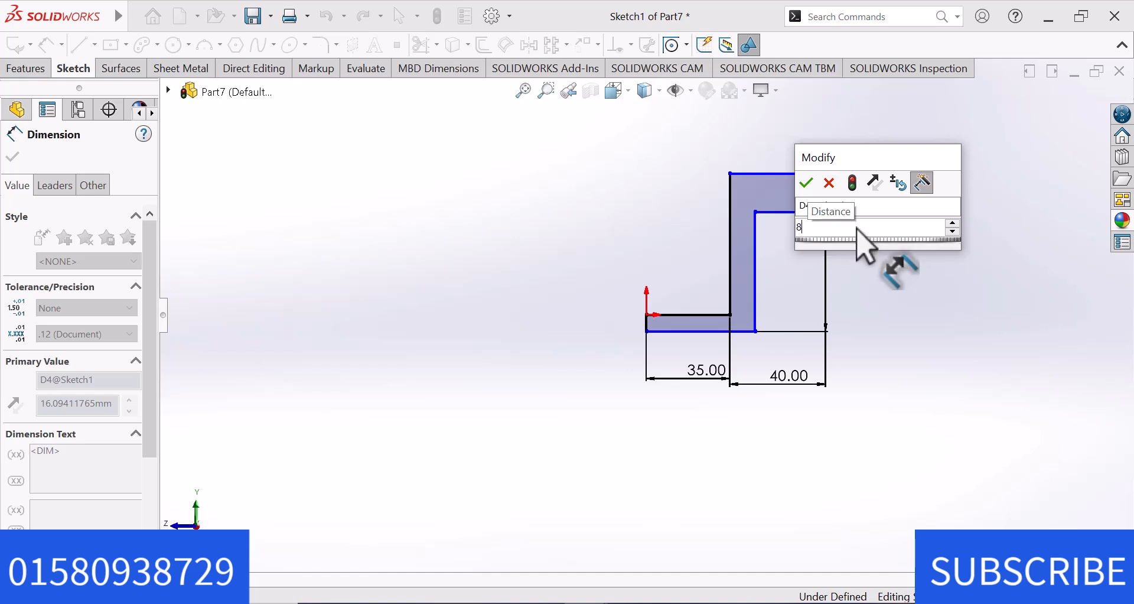
pyautogui.press('Return')
pyautogui.click(919, 295)
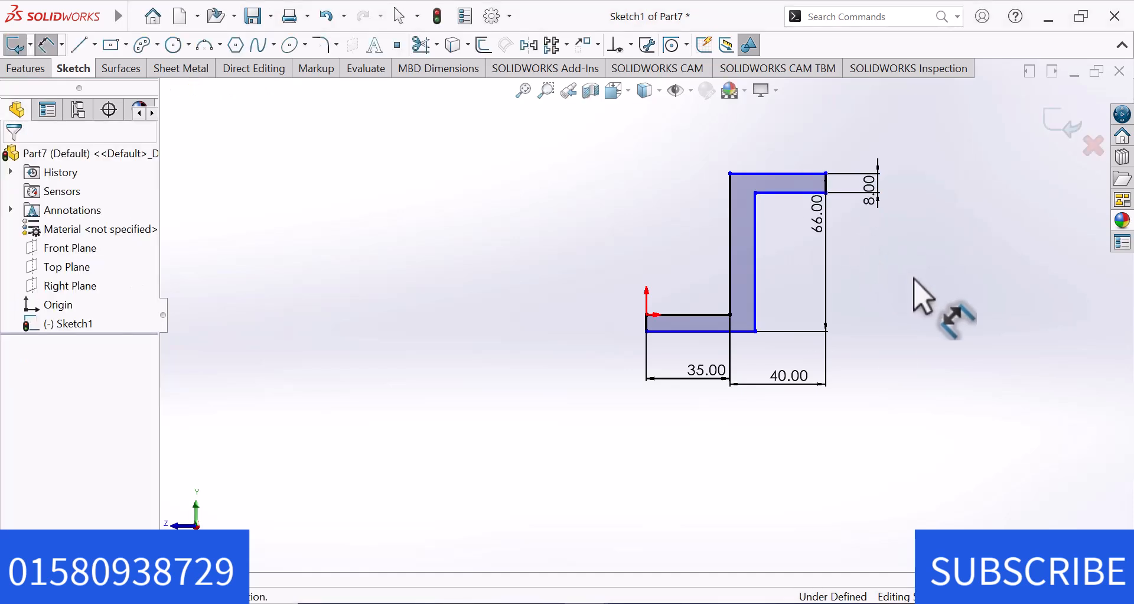
# Dimension the lower flange's thickness between its upper edge and the profile's bottom edge as 8 mm.
pyautogui.click(684, 315)
pyautogui.click(681, 315)
pyautogui.click(602, 316)
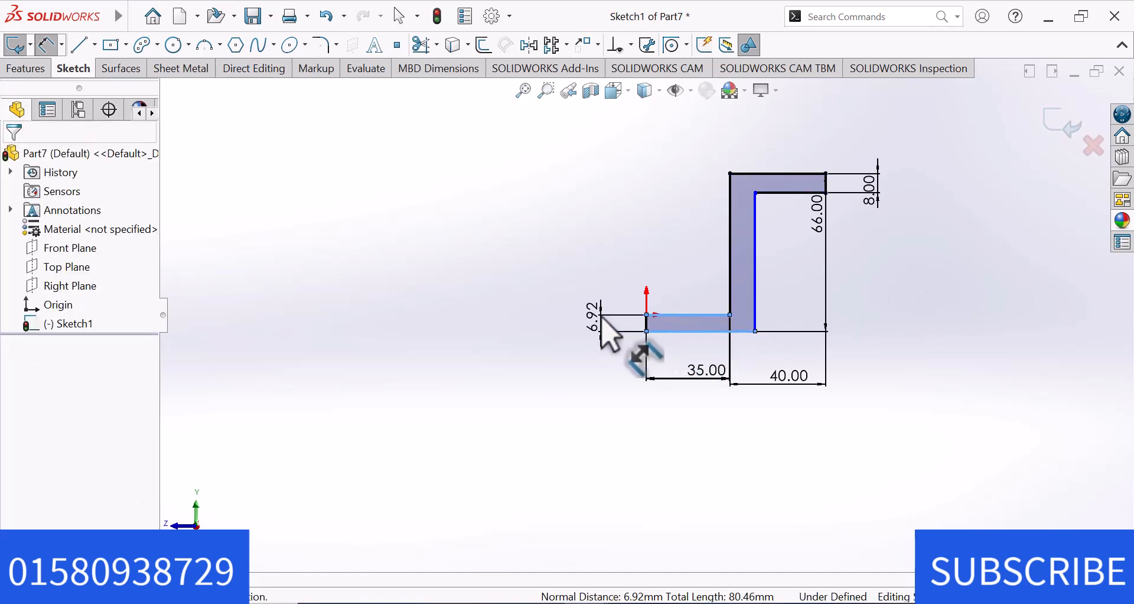
pyautogui.click(601, 319)
pyautogui.write('6')
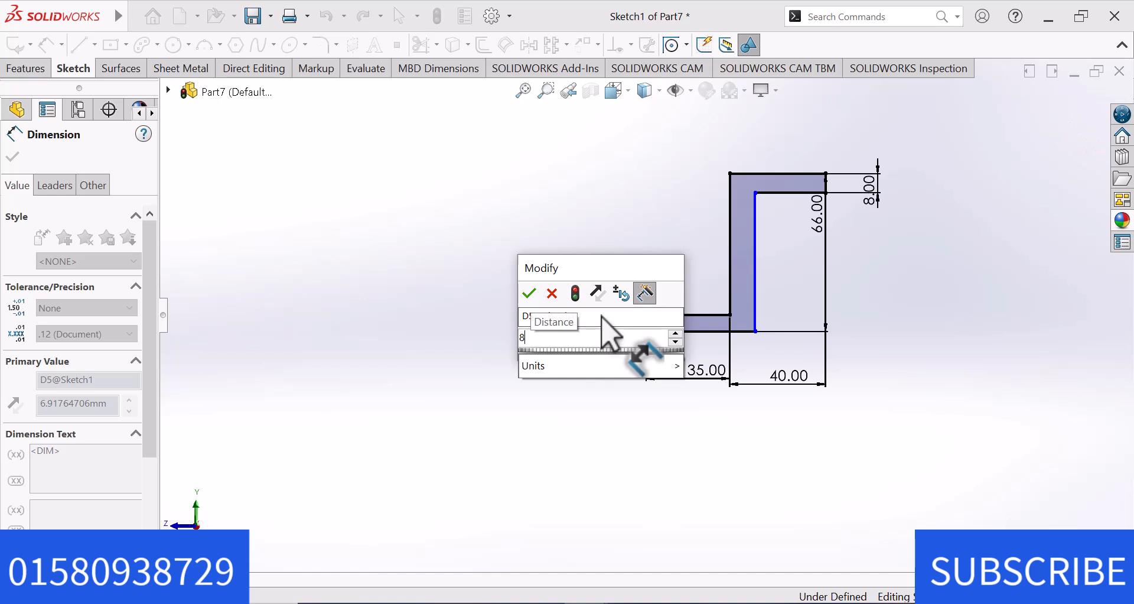
pyautogui.press('Return')
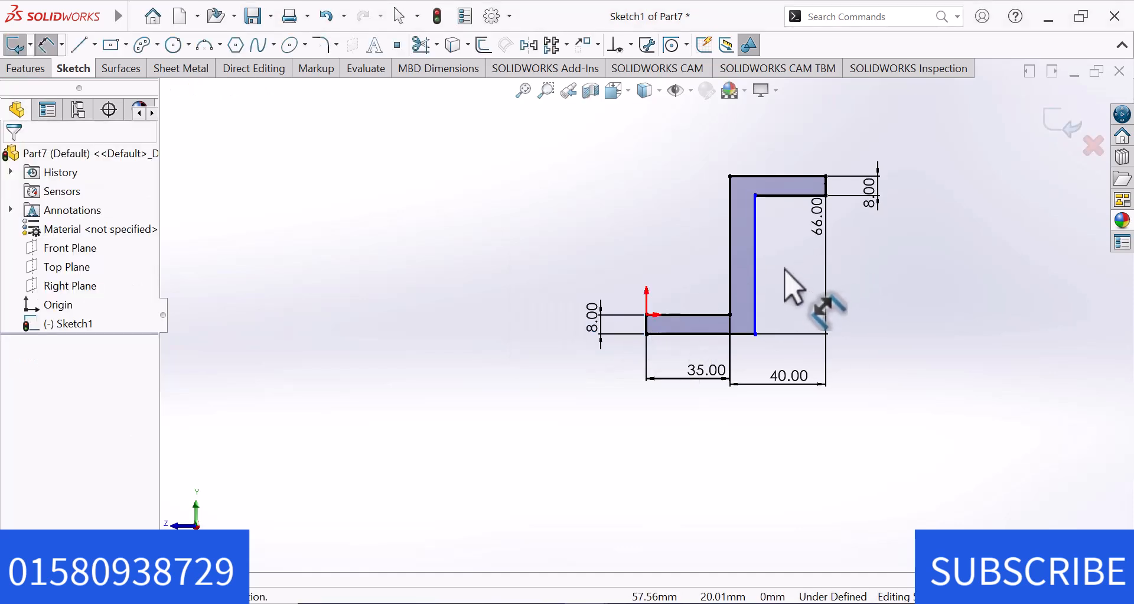
# Dimension the upright's thickness between its two vertical edges as 8 mm.
pyautogui.click(739, 273)
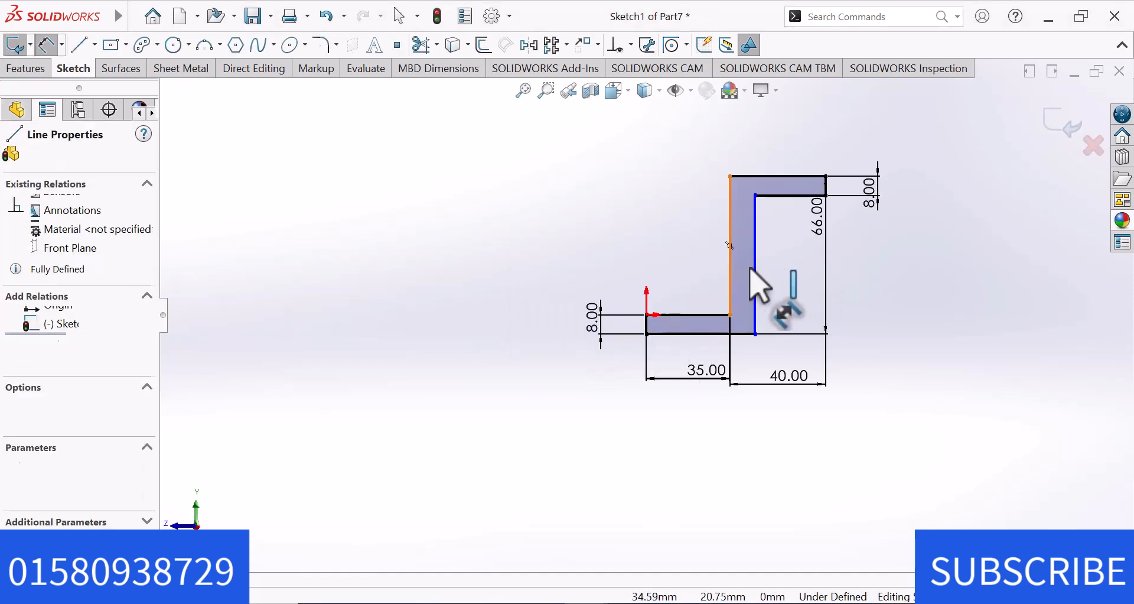
pyautogui.click(755, 269)
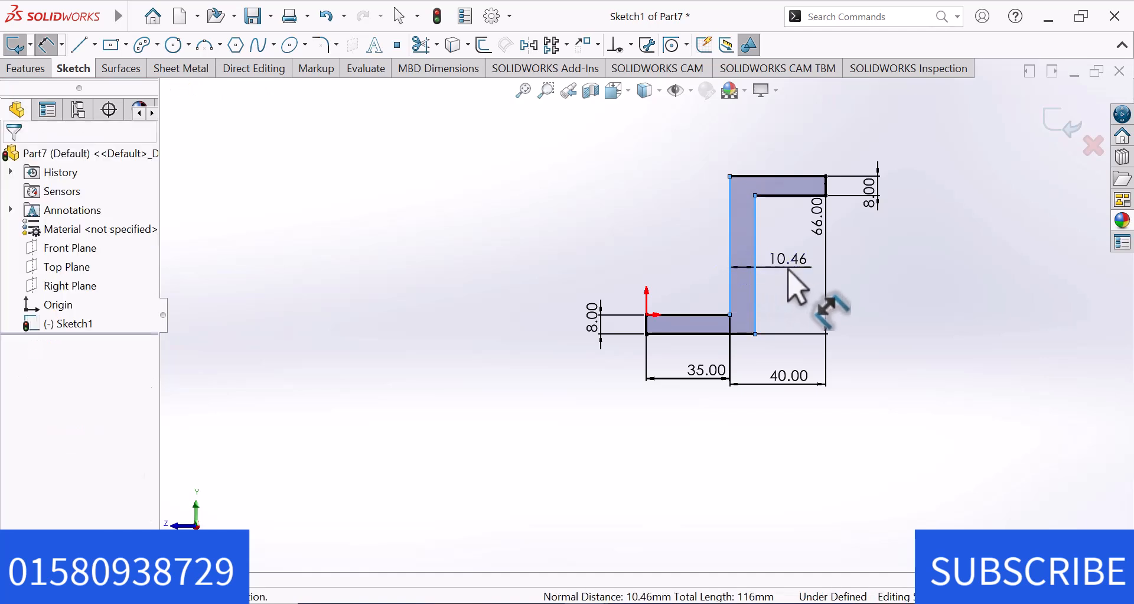
pyautogui.click(791, 275)
pyautogui.write('8')
pyautogui.press('Return')
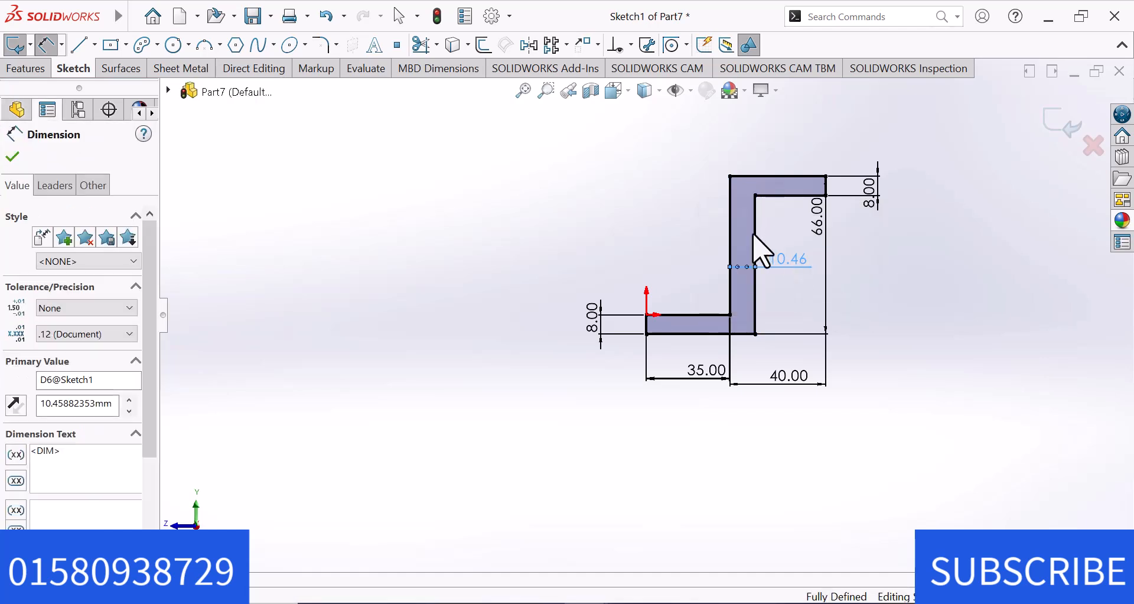
pyautogui.press('Escape')
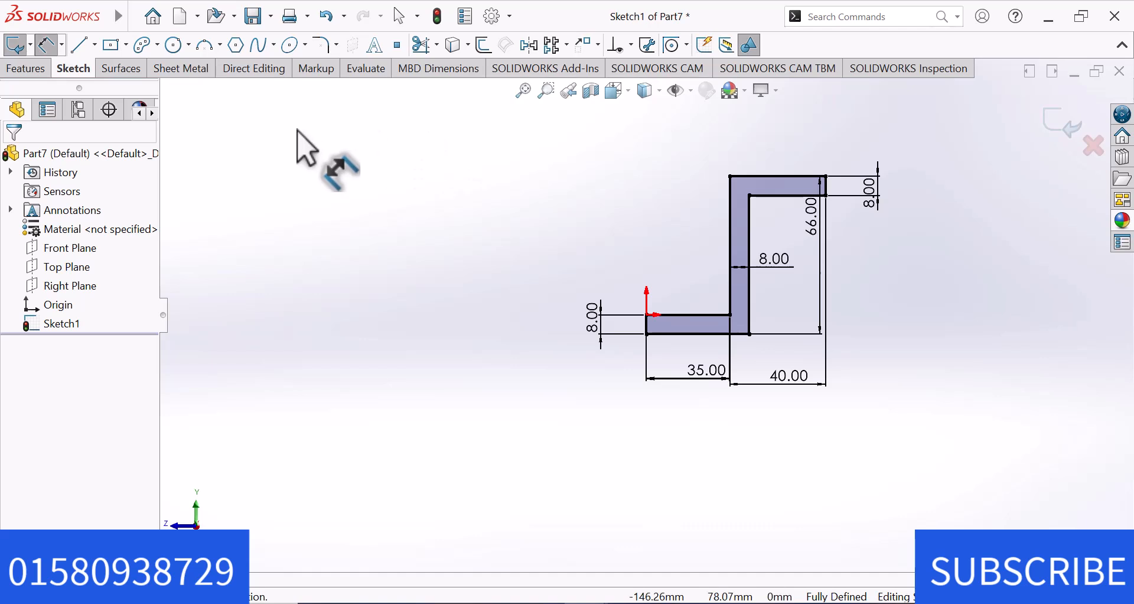
# Extrude the Z-shaped profile 30 mm with the Mid Plane end condition.
pyautogui.click(26, 69)
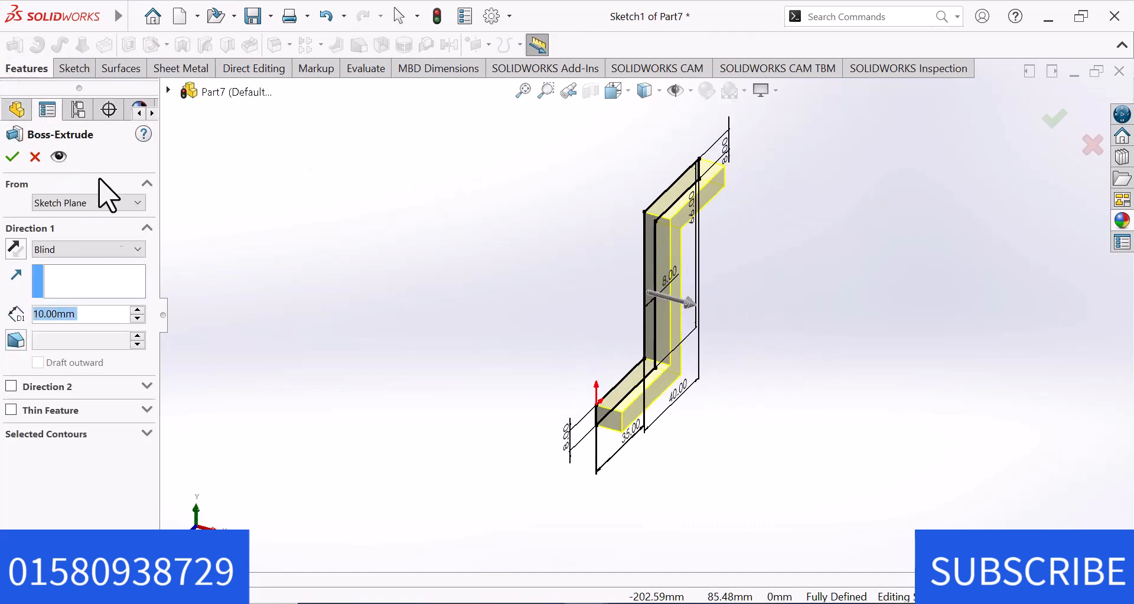
pyautogui.click(105, 249)
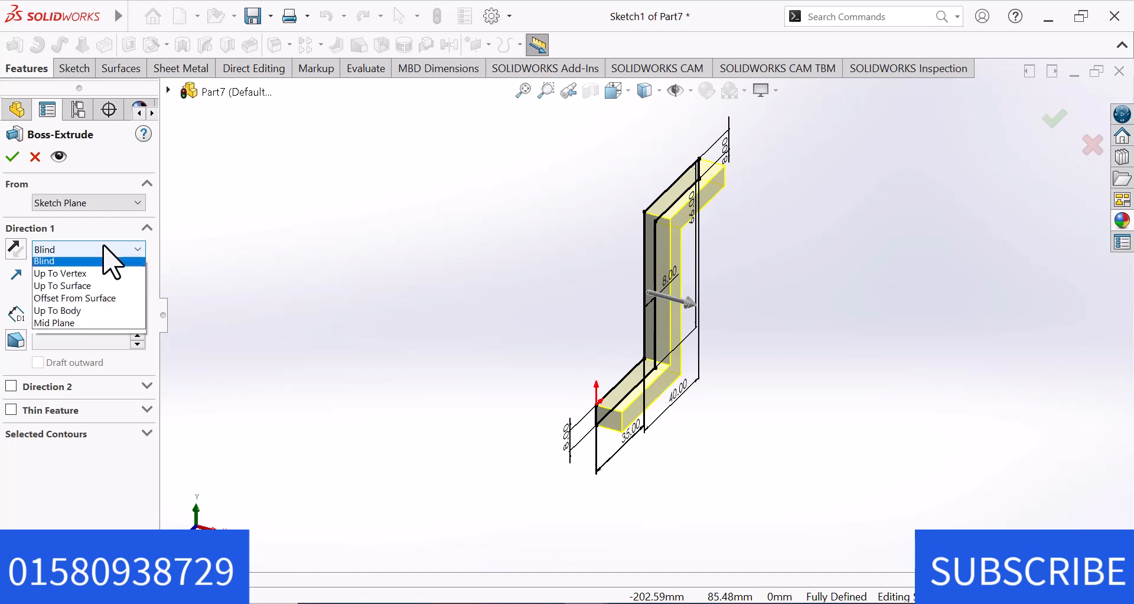
pyautogui.click(78, 327)
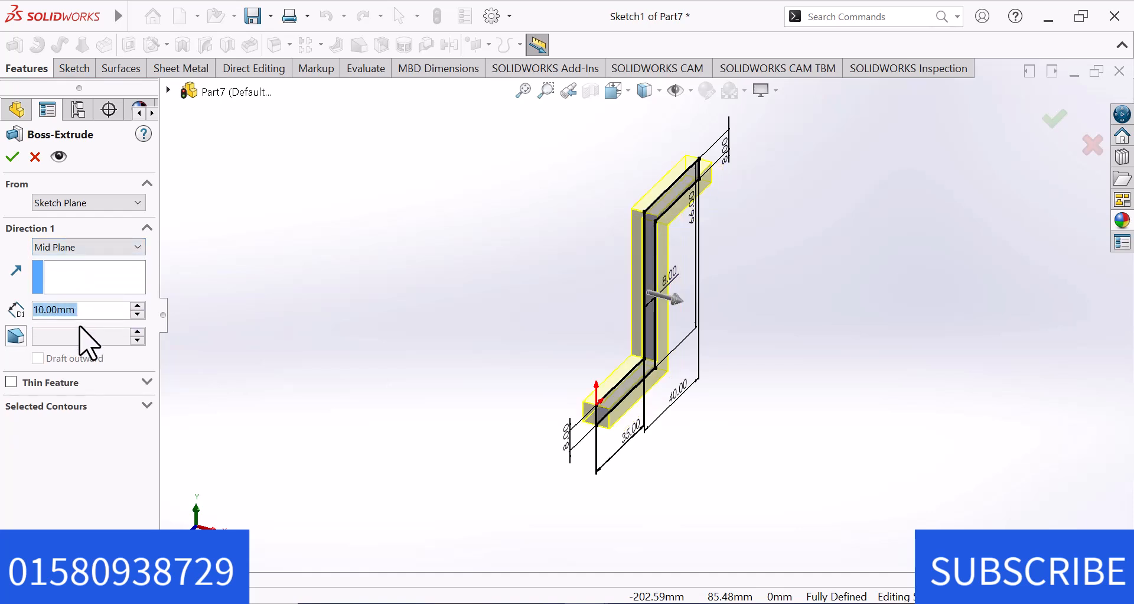
pyautogui.click(137, 307)
pyautogui.click(138, 307)
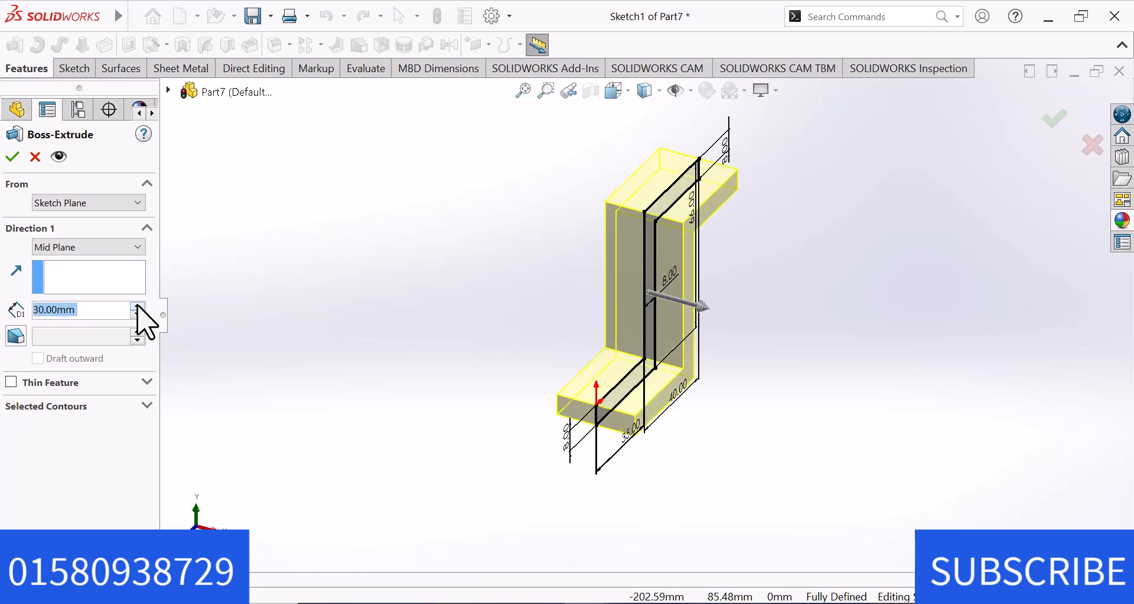
pyautogui.click(12, 156)
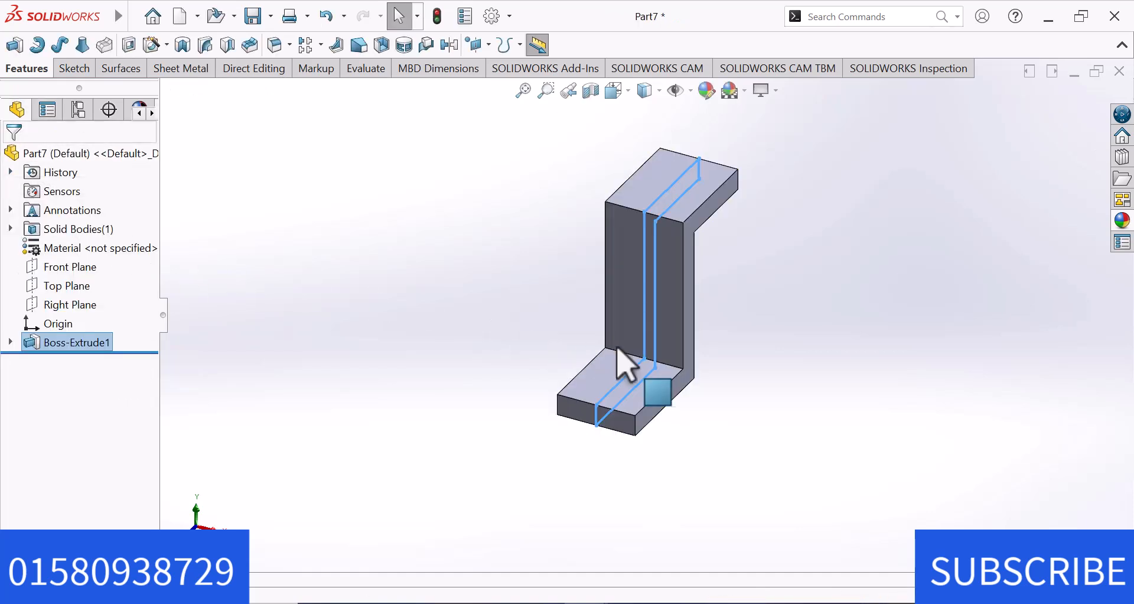
pyautogui.click(892, 345)
pyautogui.scroll(3, 757, 271)
pyautogui.scroll(-2, 737, 248)
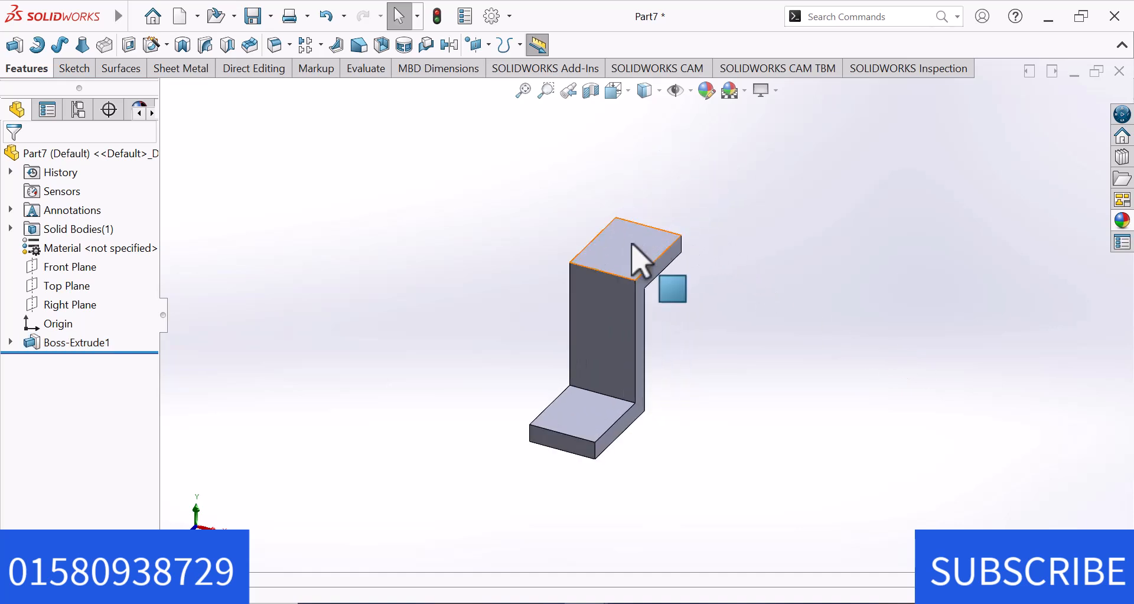
# Start a sketch on the upper flange's top face and draw a circle of about 5.87 mm radius above the origin.
pyautogui.click(633, 245)
pyautogui.click(696, 211)
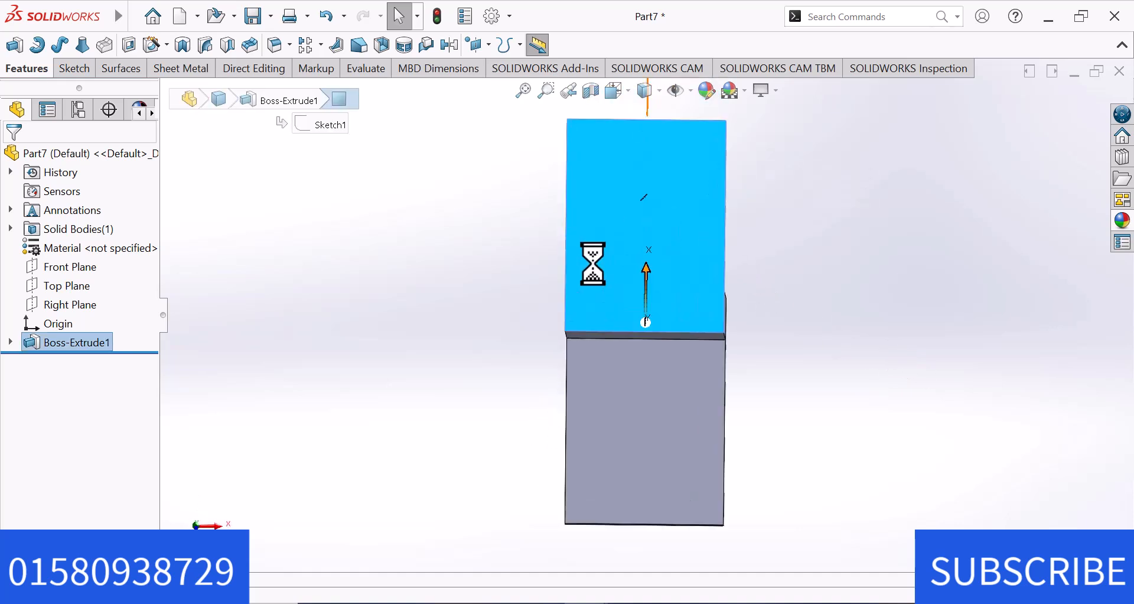
pyautogui.click(422, 301)
pyautogui.press('c')
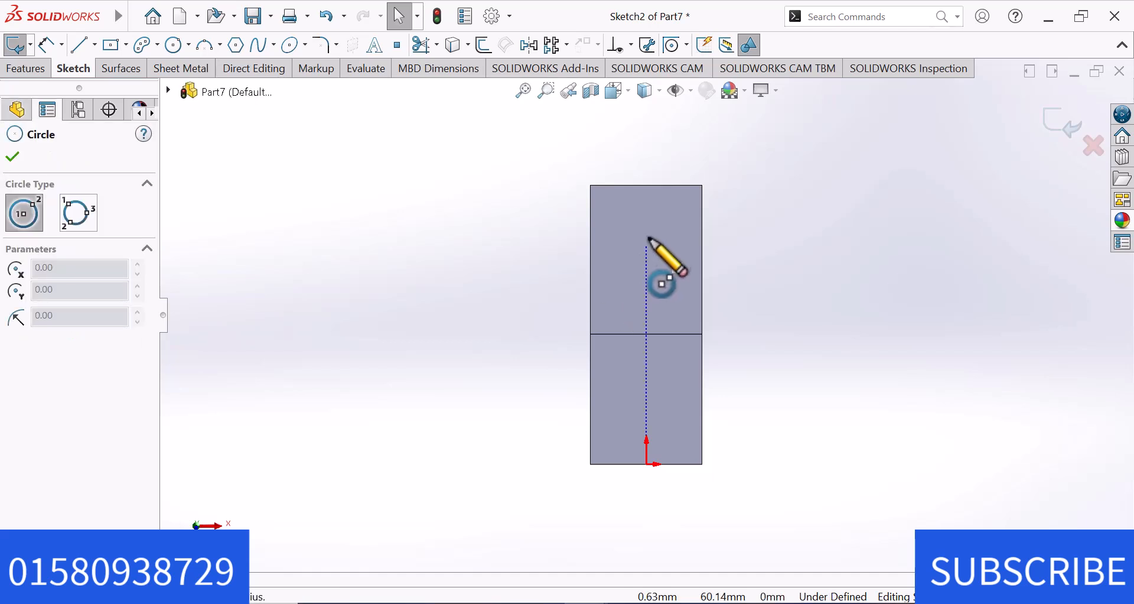
pyautogui.click(647, 236)
pyautogui.click(661, 253)
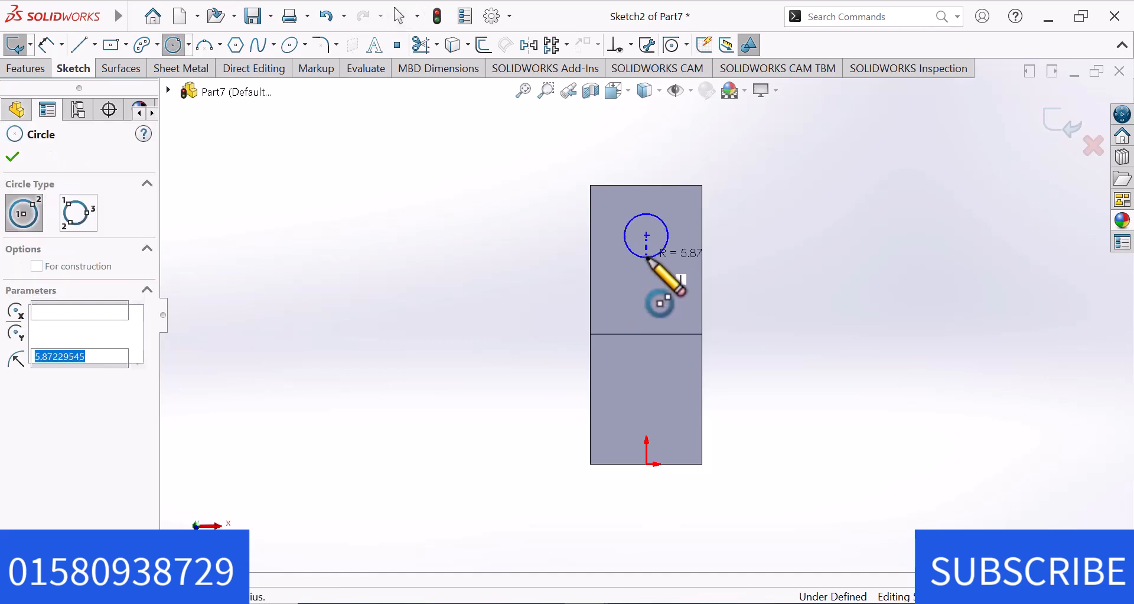
pyautogui.press('Escape')
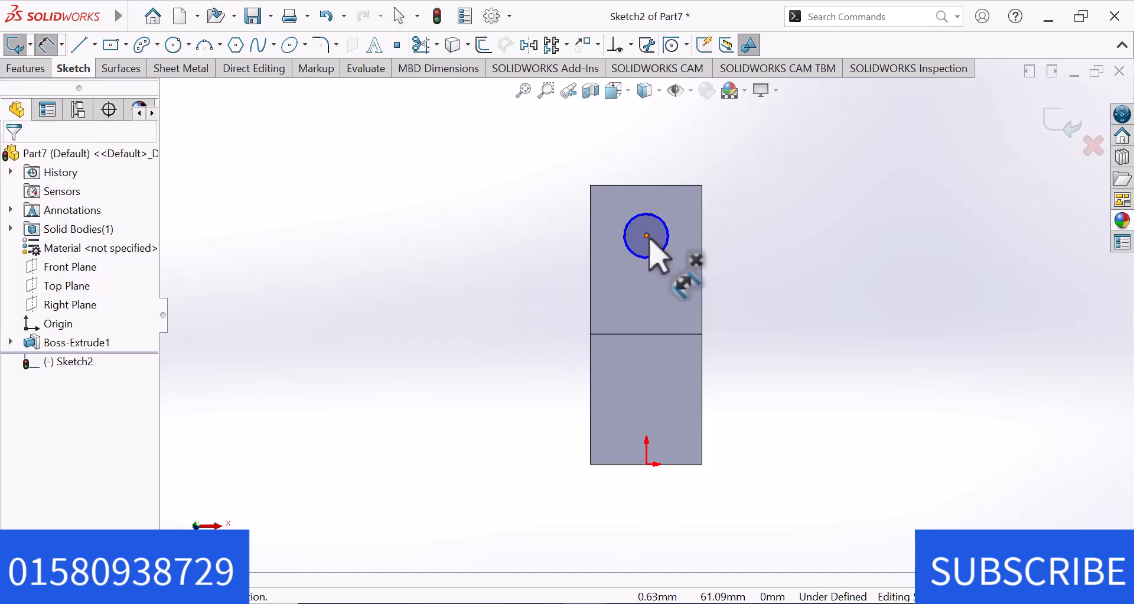
# Dimension the circle's centre 25 mm from the front edge of the upper flange's top face.
pyautogui.click(648, 236)
pyautogui.click(644, 335)
pyautogui.click(502, 284)
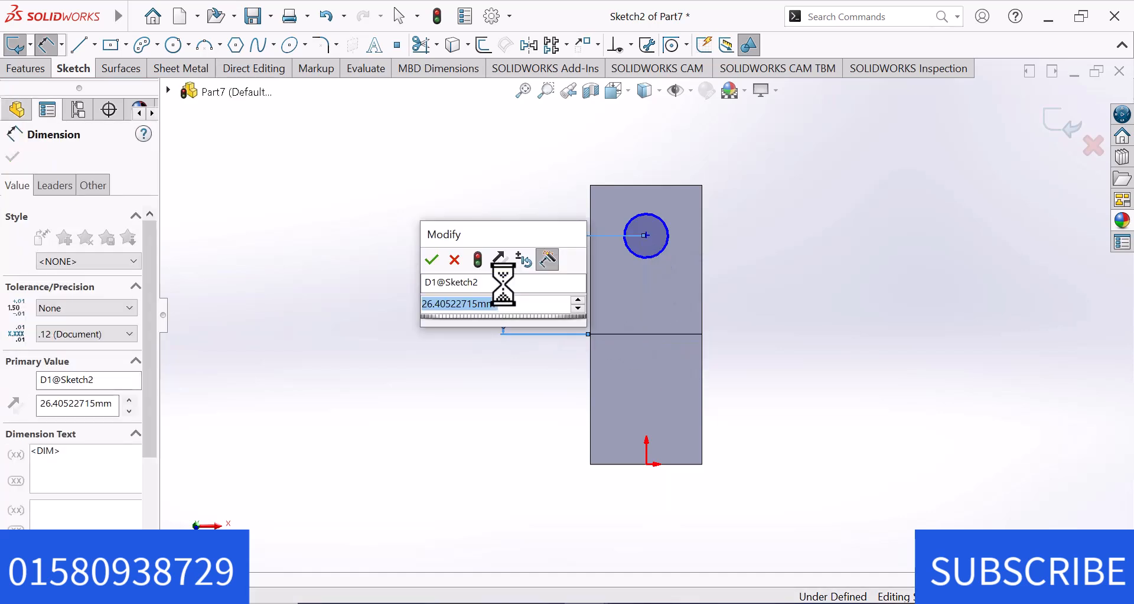
pyautogui.write('25')
pyautogui.press('Return')
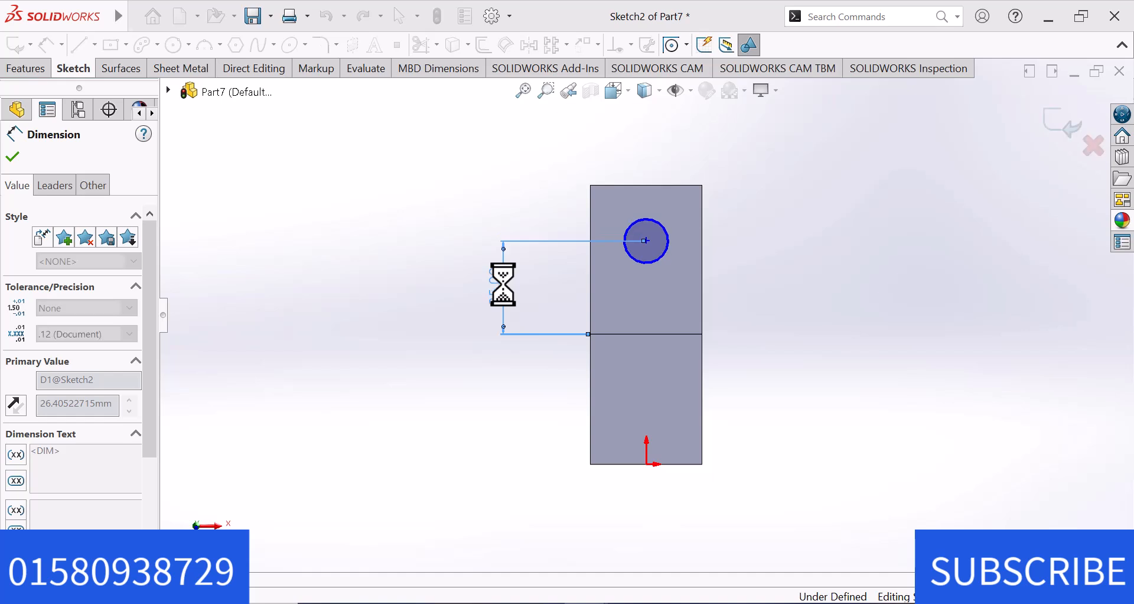
pyautogui.press('Escape')
# Dimension the circle's diameter as 22 mm and leave the dimension command.
pyautogui.click(670, 236)
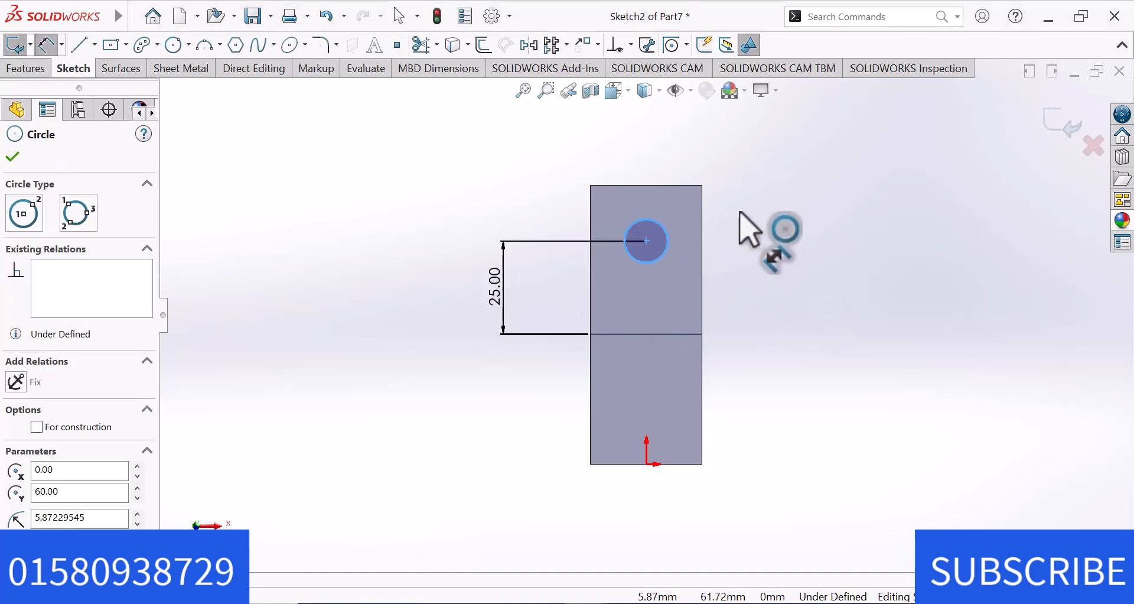
pyautogui.click(767, 202)
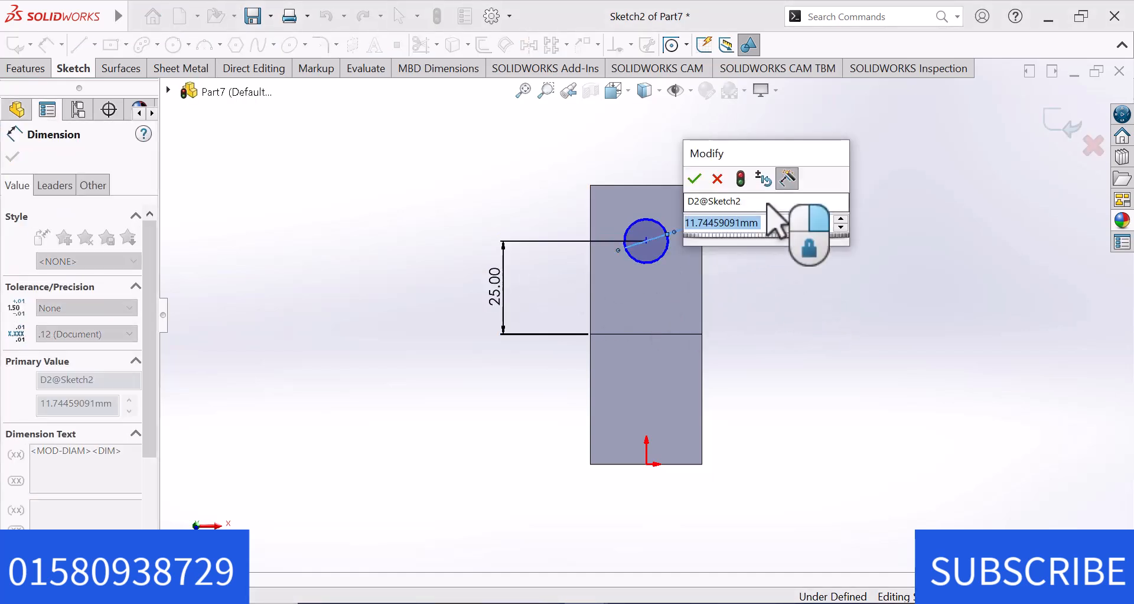
pyautogui.write('22')
pyautogui.press('Return')
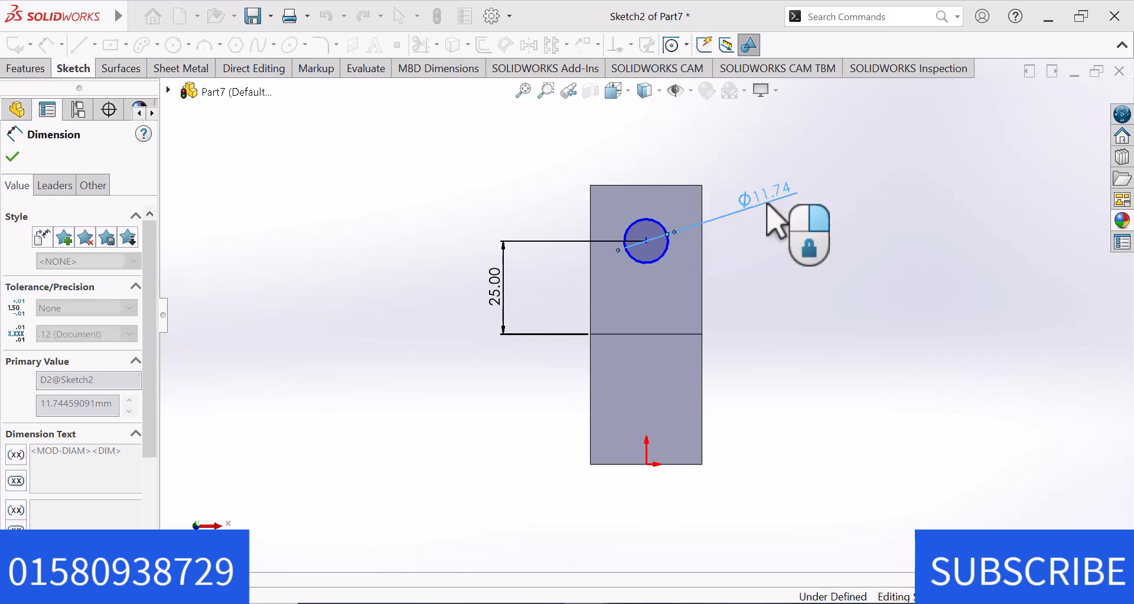
pyautogui.click(809, 308)
pyautogui.rightClick(817, 306)
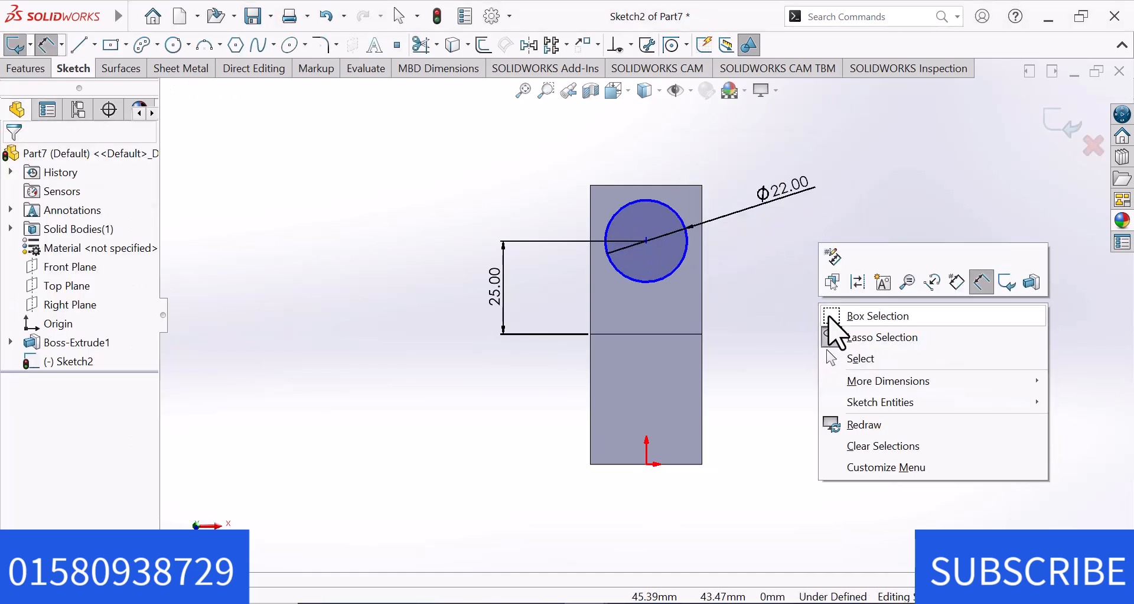
pyautogui.click(868, 357)
# Add a Vertical relation between the circle's centre and the origin.
pyautogui.click(645, 241)
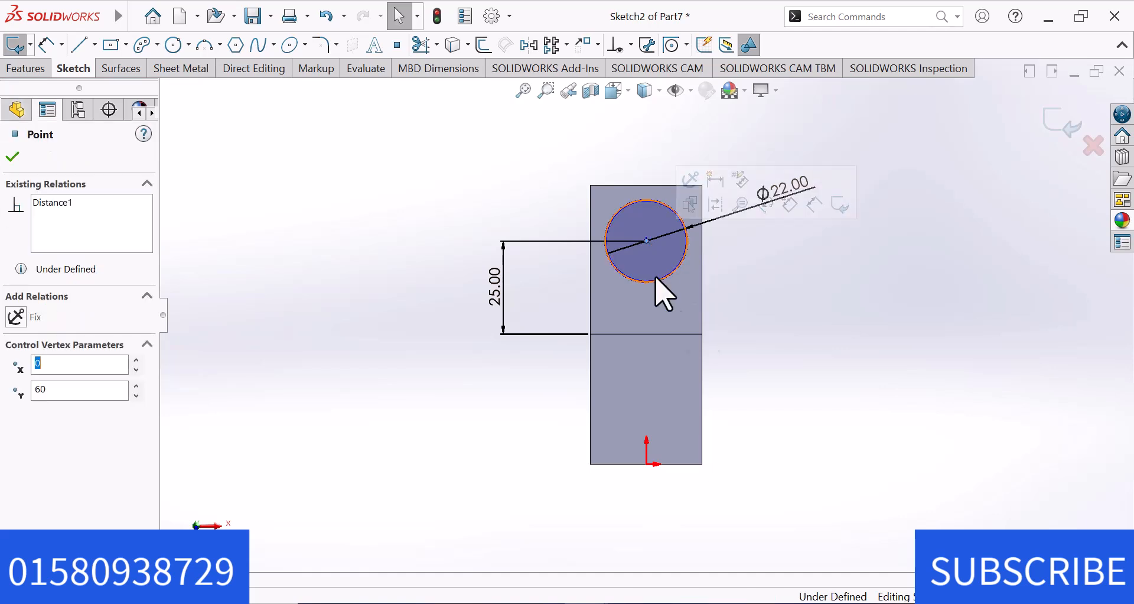
pyautogui.keyDown('ctrl'); pyautogui.click(647, 464); pyautogui.keyUp('ctrl')
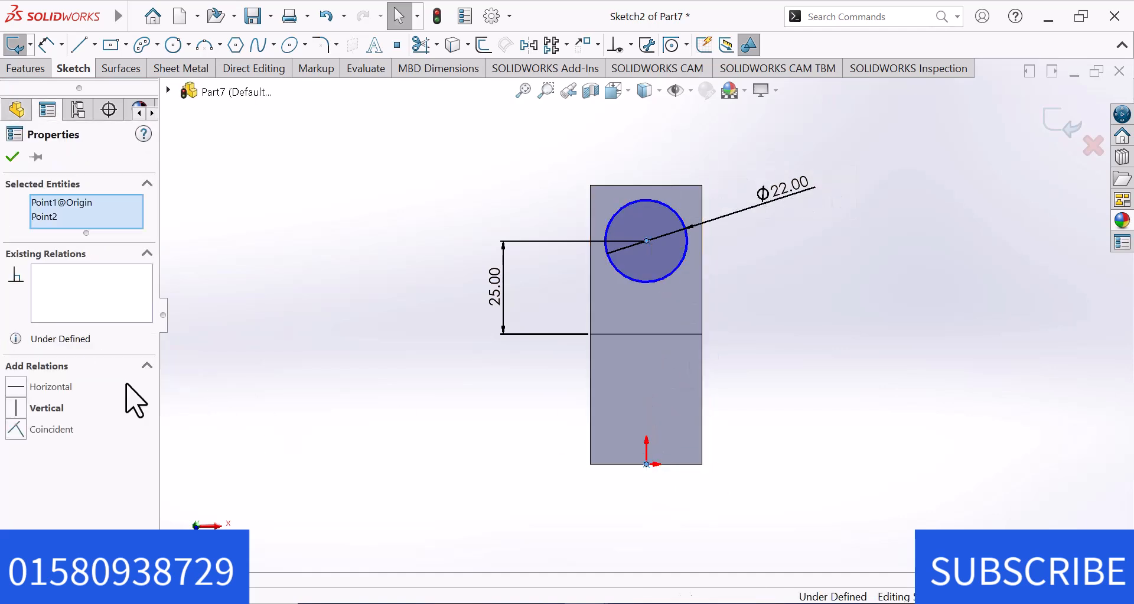
pyautogui.click(16, 408)
pyautogui.click(363, 297)
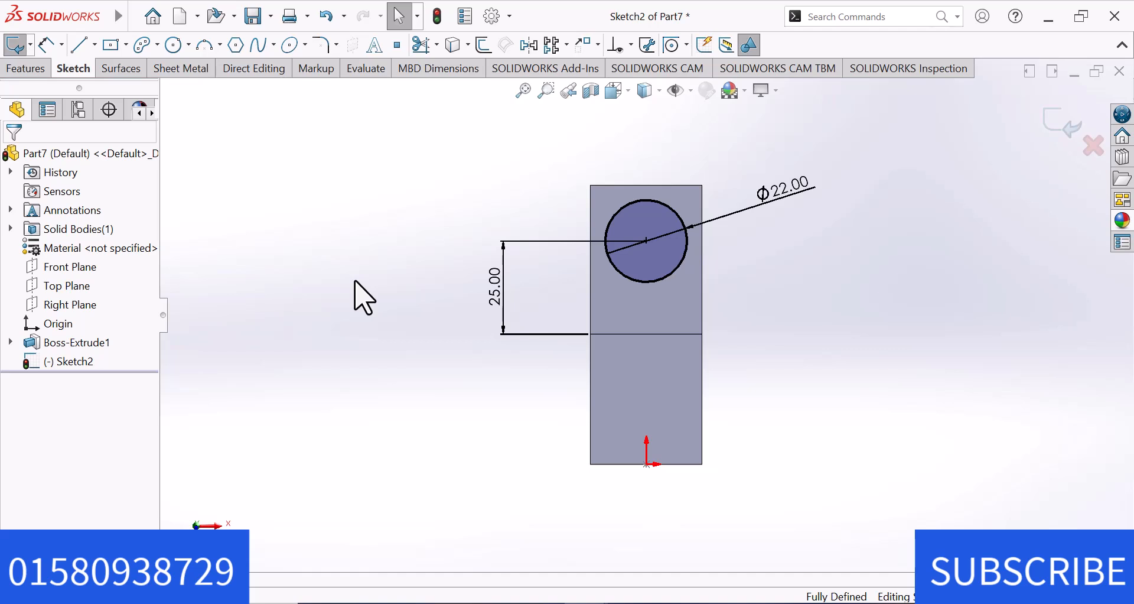
# Extrude the 22 mm circle upward from the upper flange with a Blind depth of 12 mm.
pyautogui.click(26, 69)
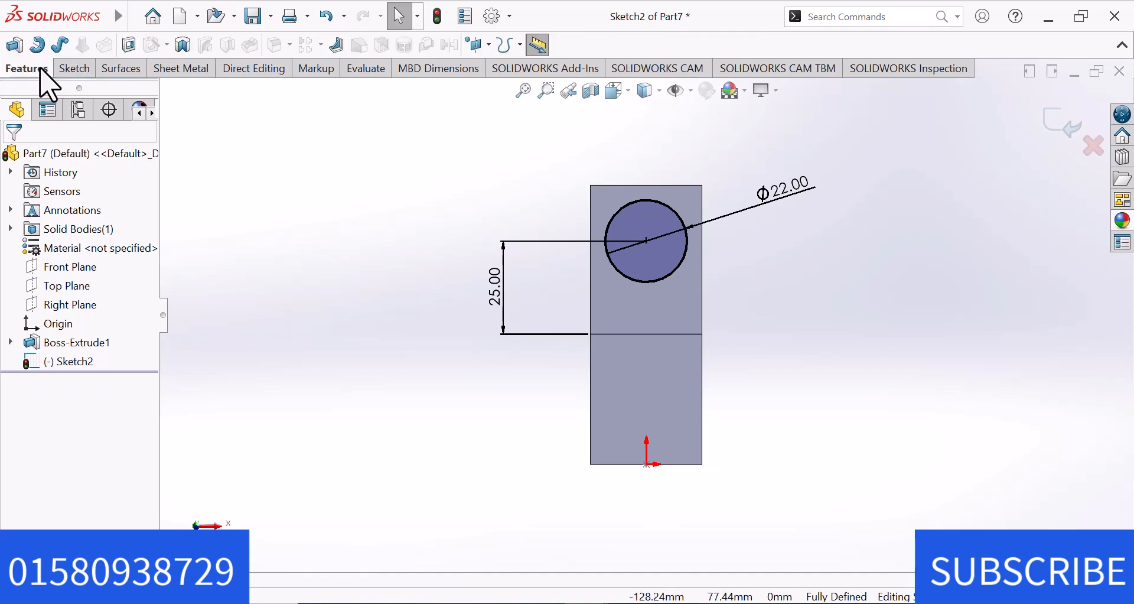
pyautogui.click(14, 45)
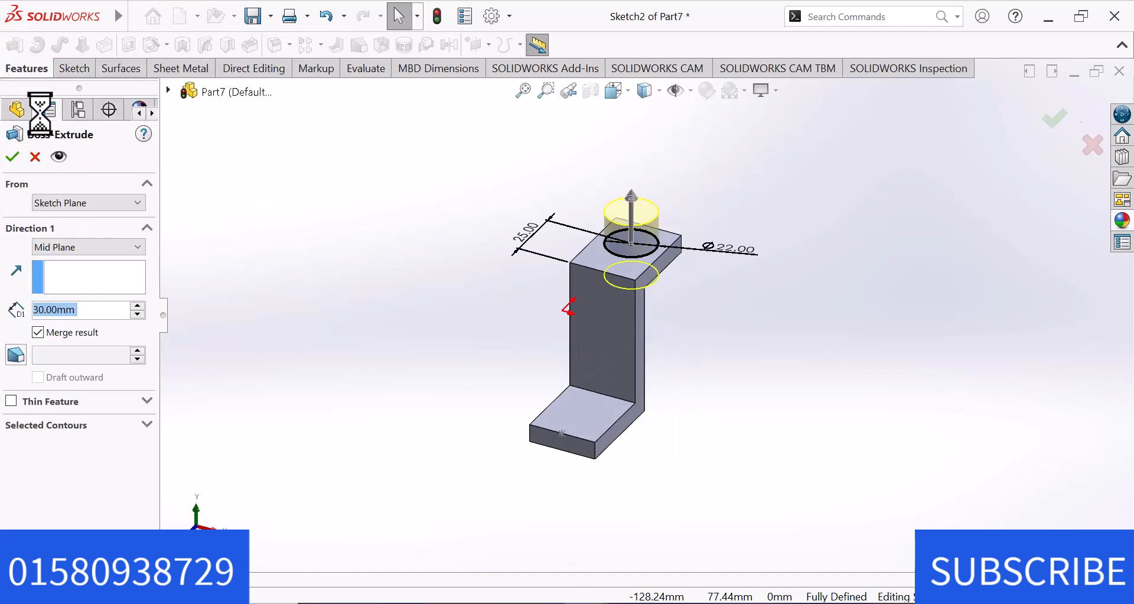
pyautogui.click(63, 242)
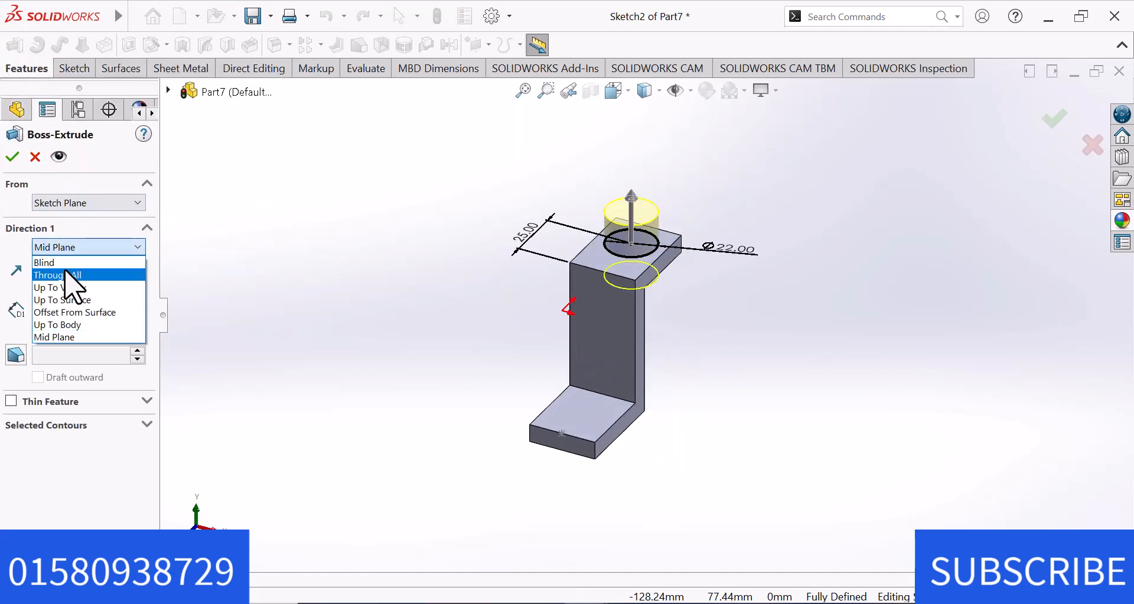
pyautogui.click(67, 261)
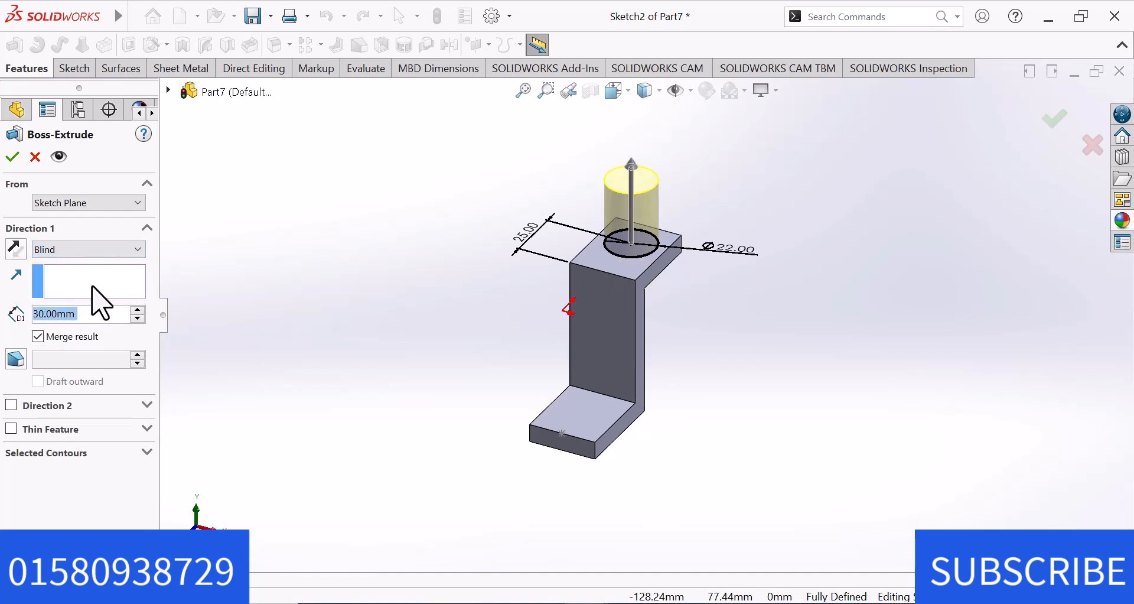
pyautogui.write('12')
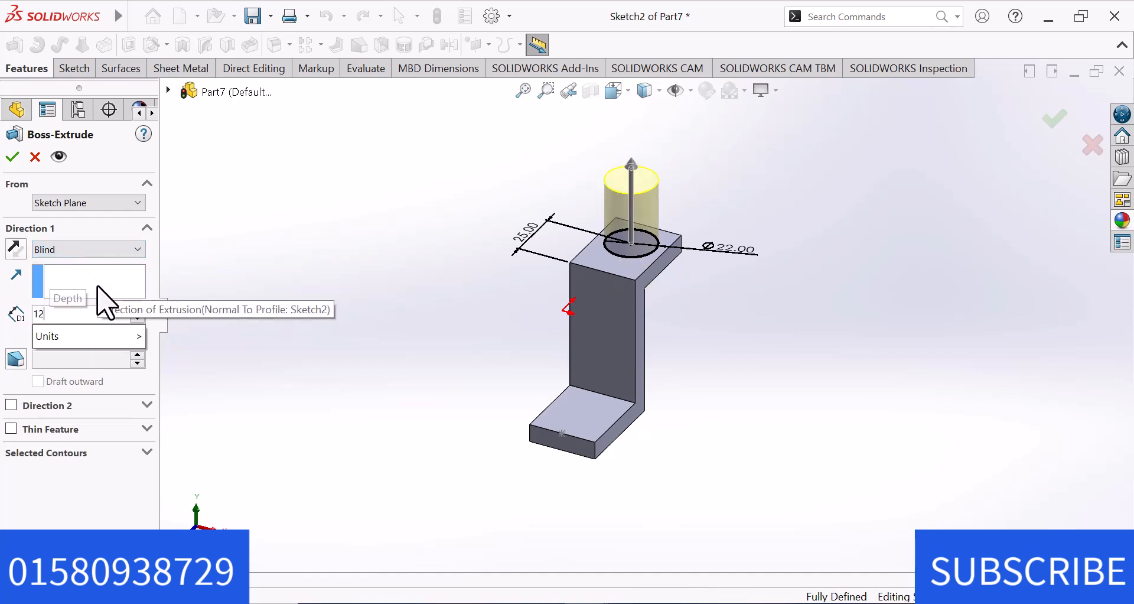
pyautogui.press('Return')
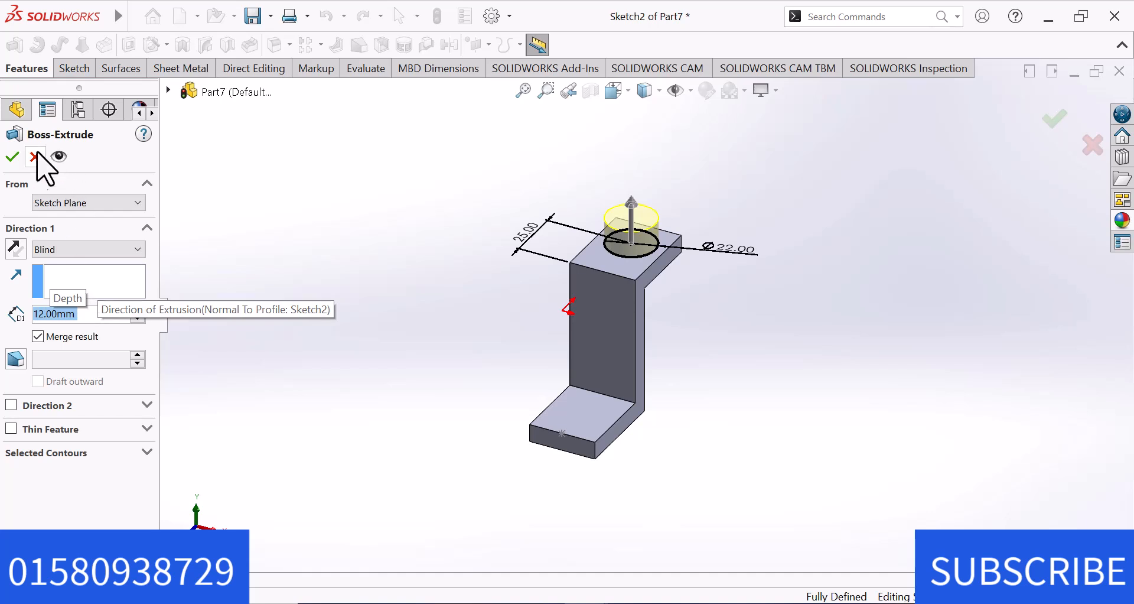
pyautogui.click(13, 157)
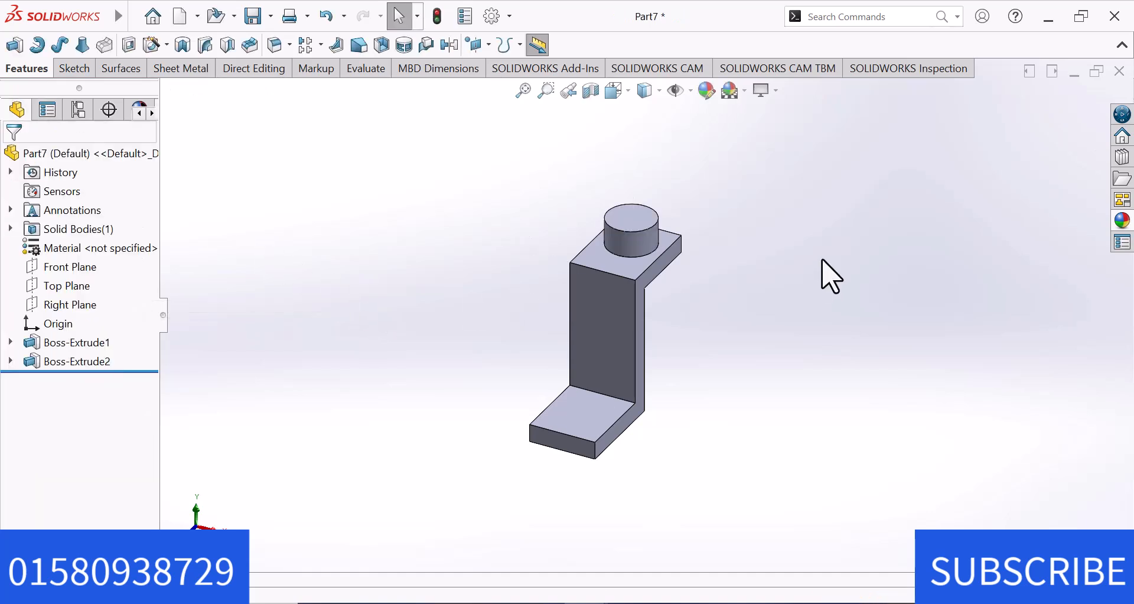
# Start a sketch on the cylindrical boss's top face and draw a concentric circle about 10 mm in diameter.
pyautogui.scroll(-1, 759, 256)
pyautogui.click(616, 222)
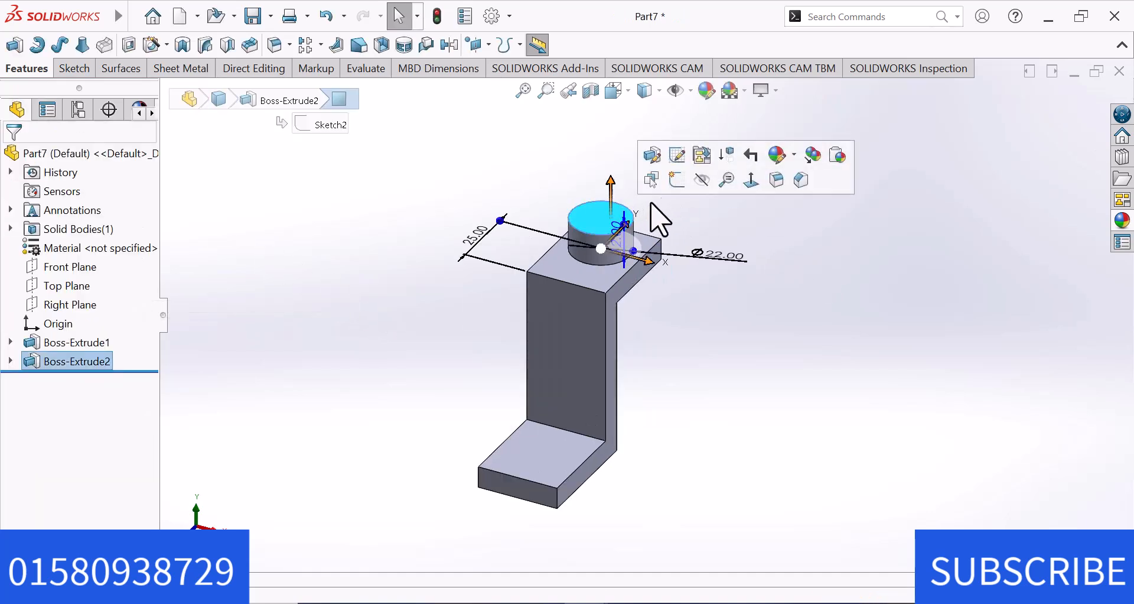
pyautogui.click(673, 183)
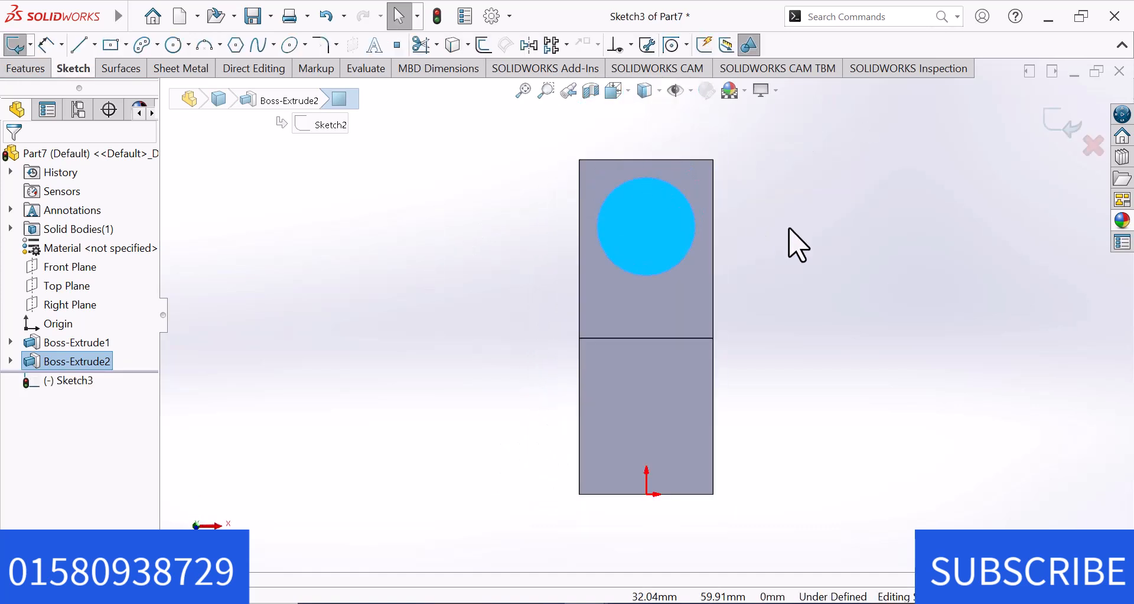
pyautogui.click(791, 230)
pyautogui.moveTo(917, 298); pyautogui.dragTo(801, 287, button='right')
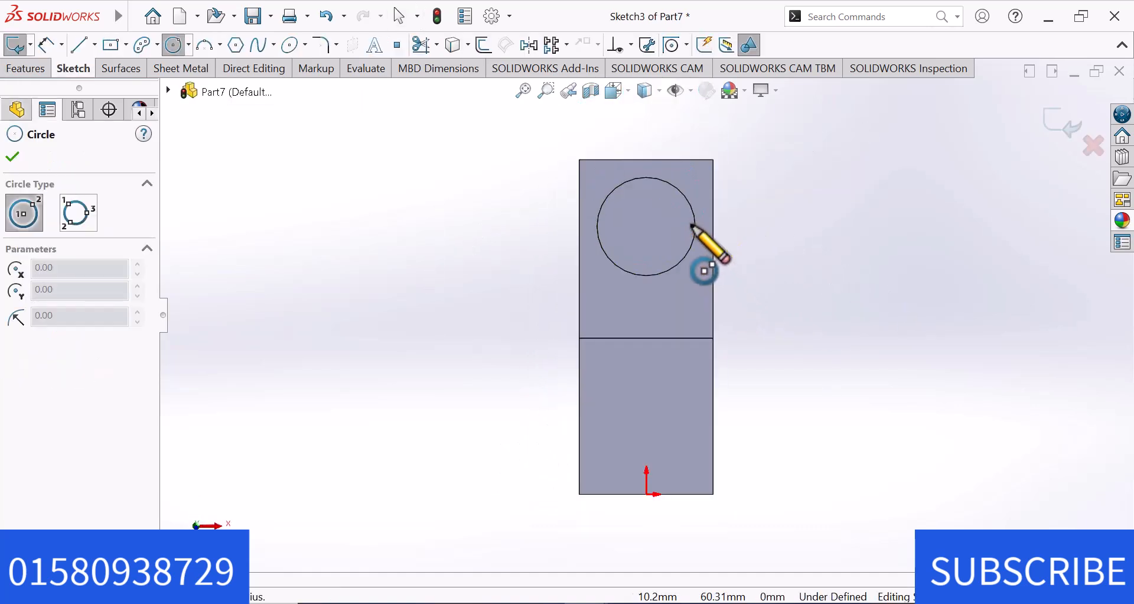
pyautogui.click(647, 226)
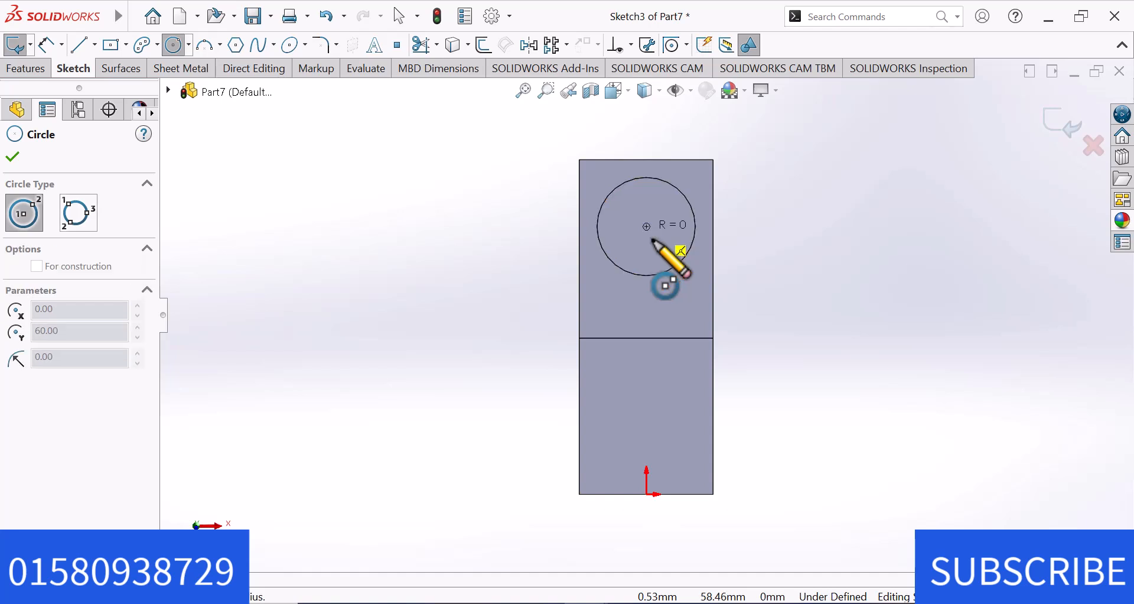
pyautogui.click(657, 245)
# Dimension the inner circle's diameter as 14 mm.
pyautogui.moveTo(789, 160); pyautogui.dragTo(779, 141, button='right')
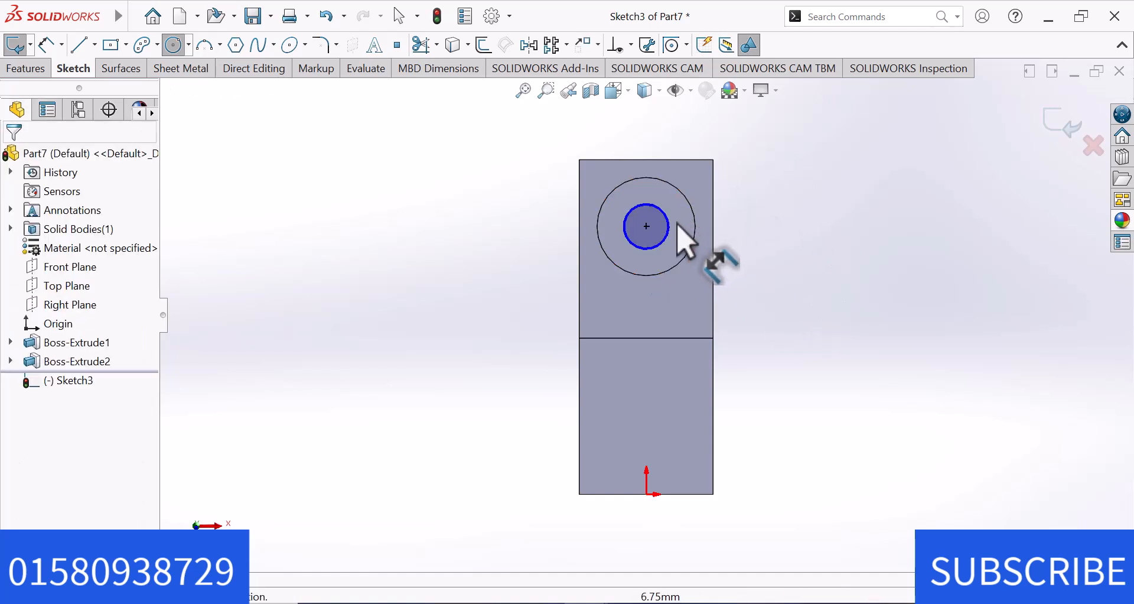
pyautogui.click(670, 234)
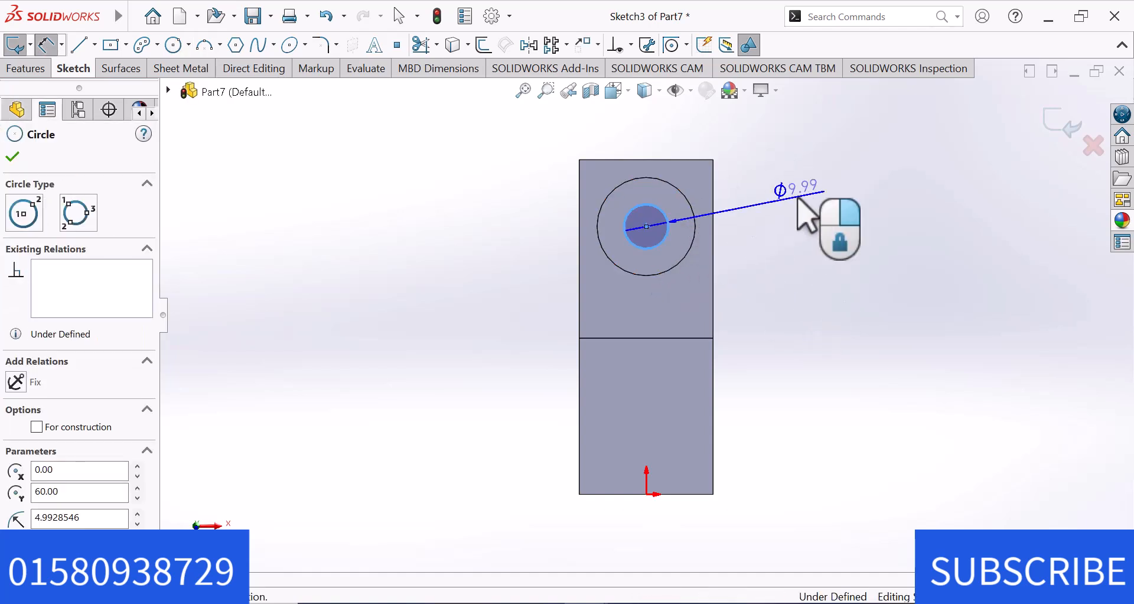
pyautogui.click(796, 199)
pyautogui.write('1')
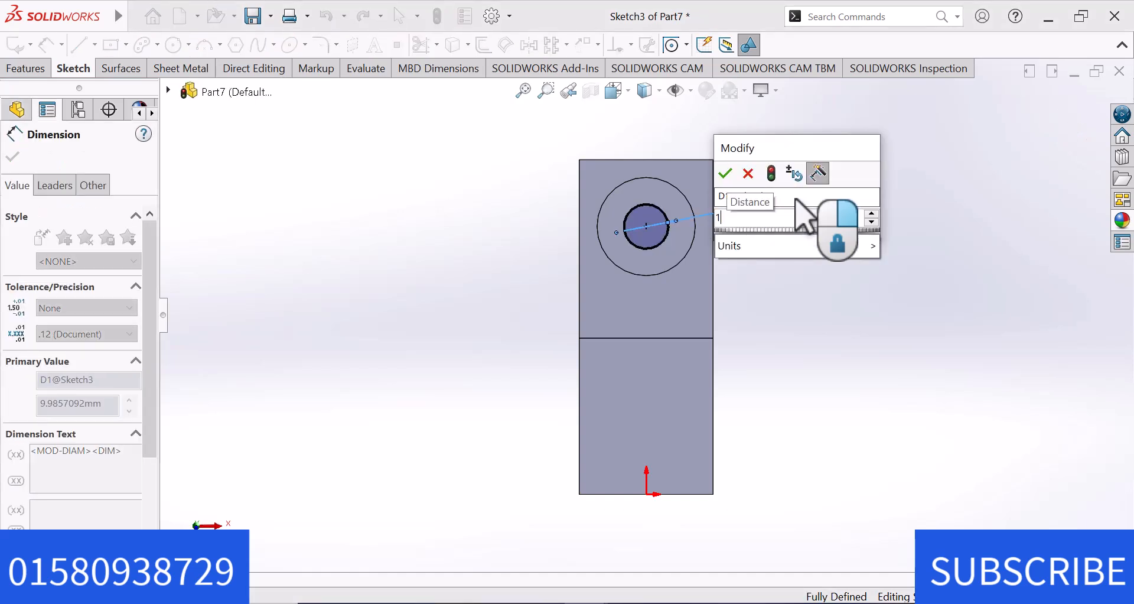
pyautogui.press('Return')
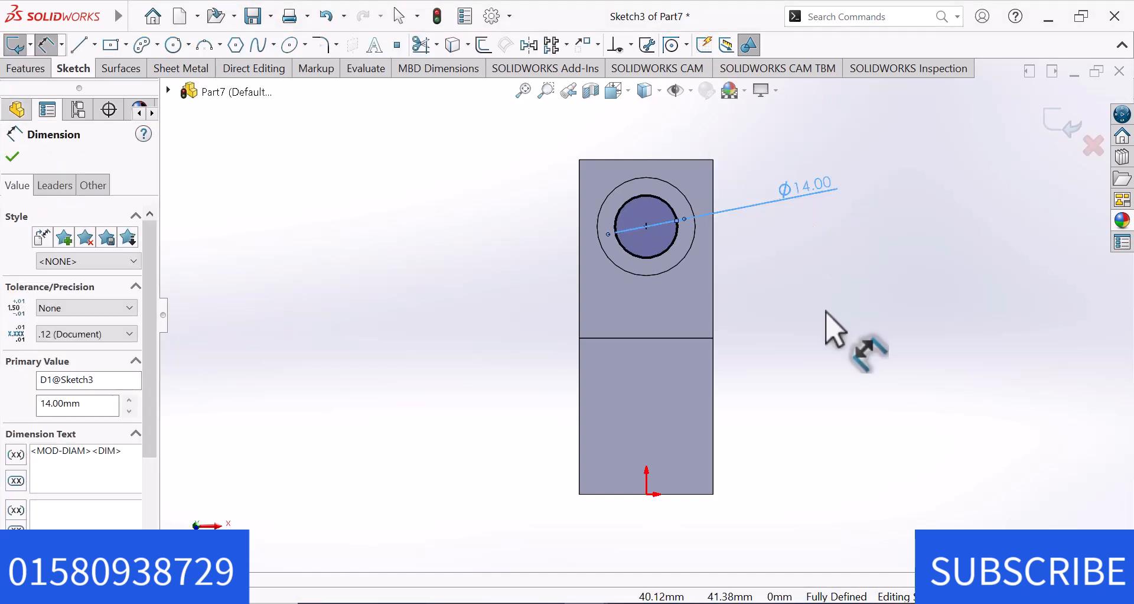
pyautogui.press('Escape')
# Cut a hole down into the cylindrical boss from the 14 mm circle with Extruded Cut.
pyautogui.click(24, 69)
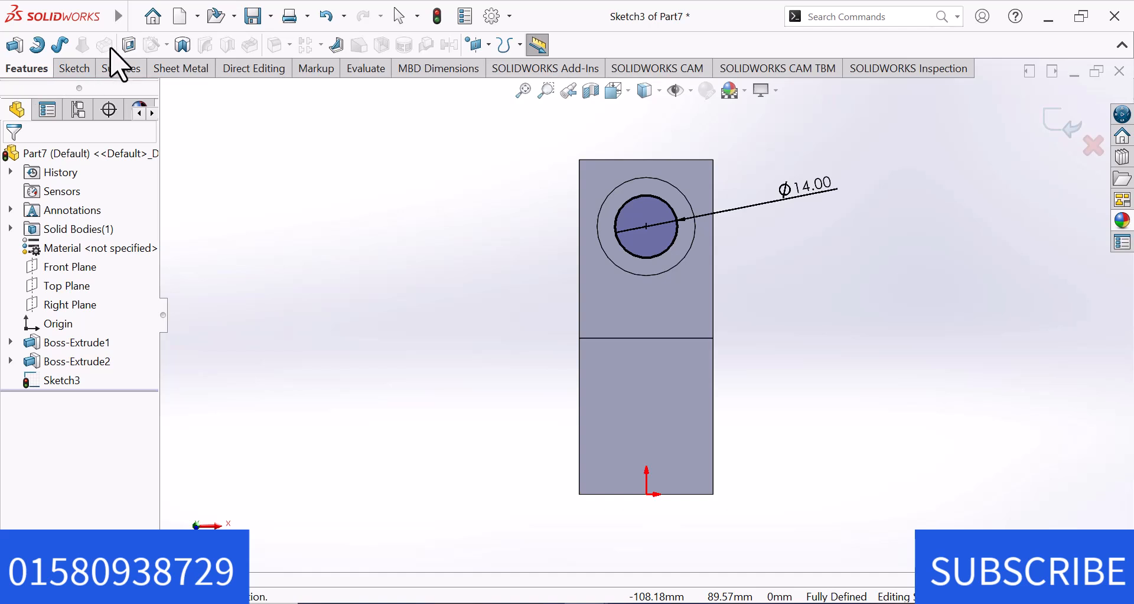
pyautogui.click(128, 45)
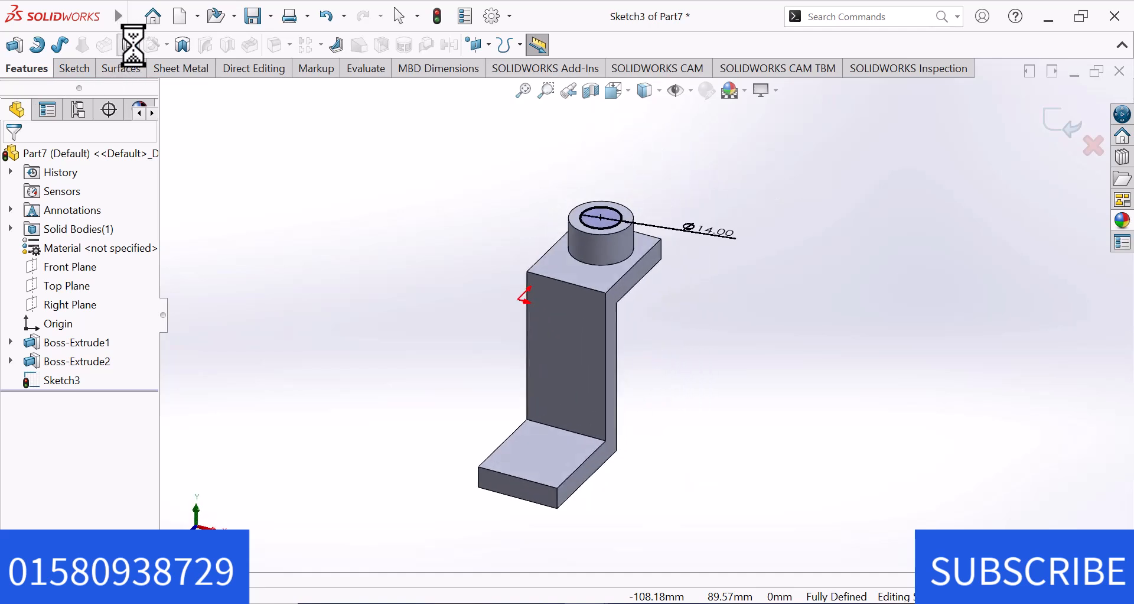
pyautogui.click(13, 157)
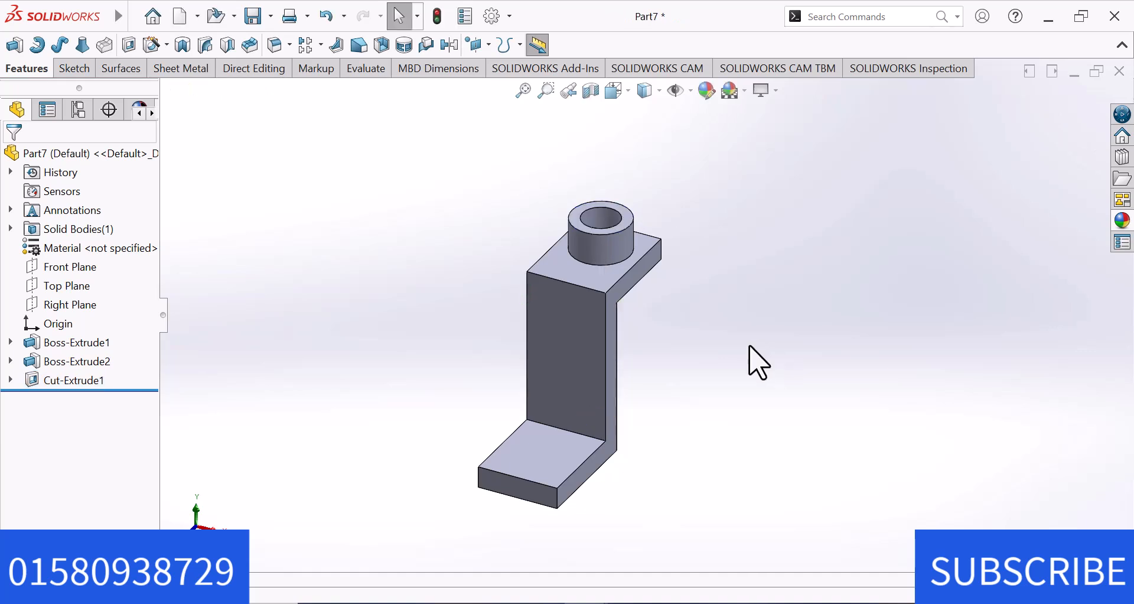
# Create a new part document and select its Right Plane for sketching.
pyautogui.click(136, 17)
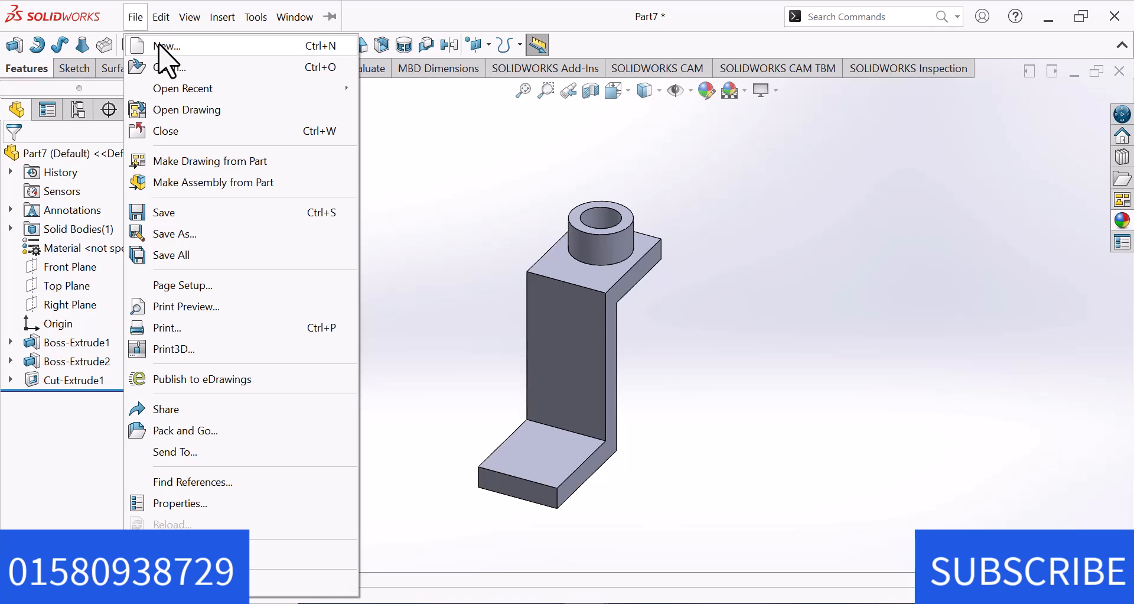
pyautogui.click(161, 47)
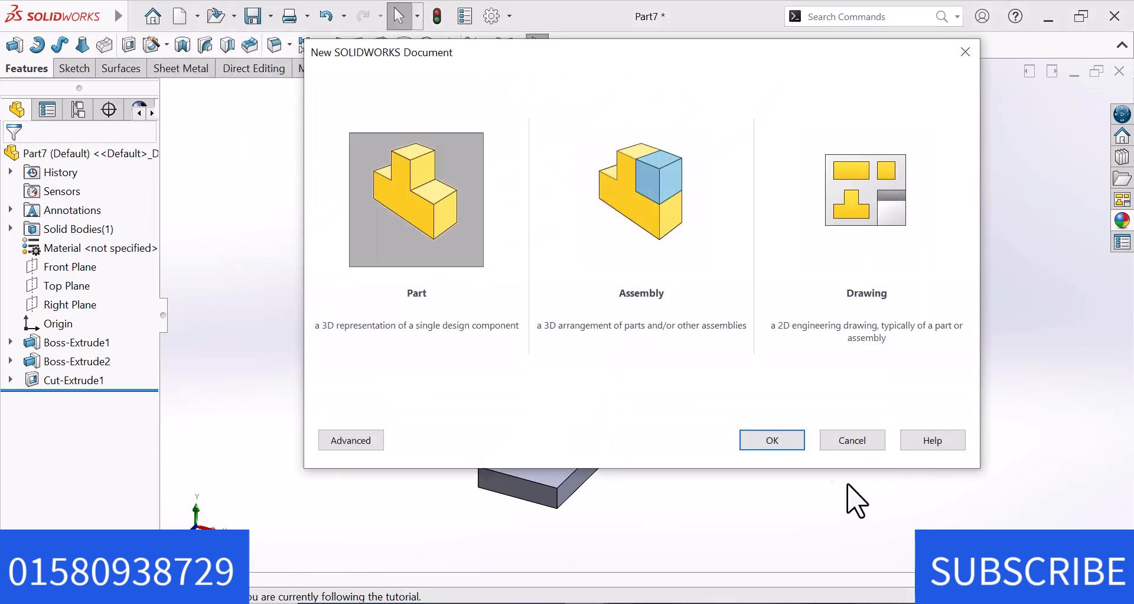
pyautogui.click(780, 441)
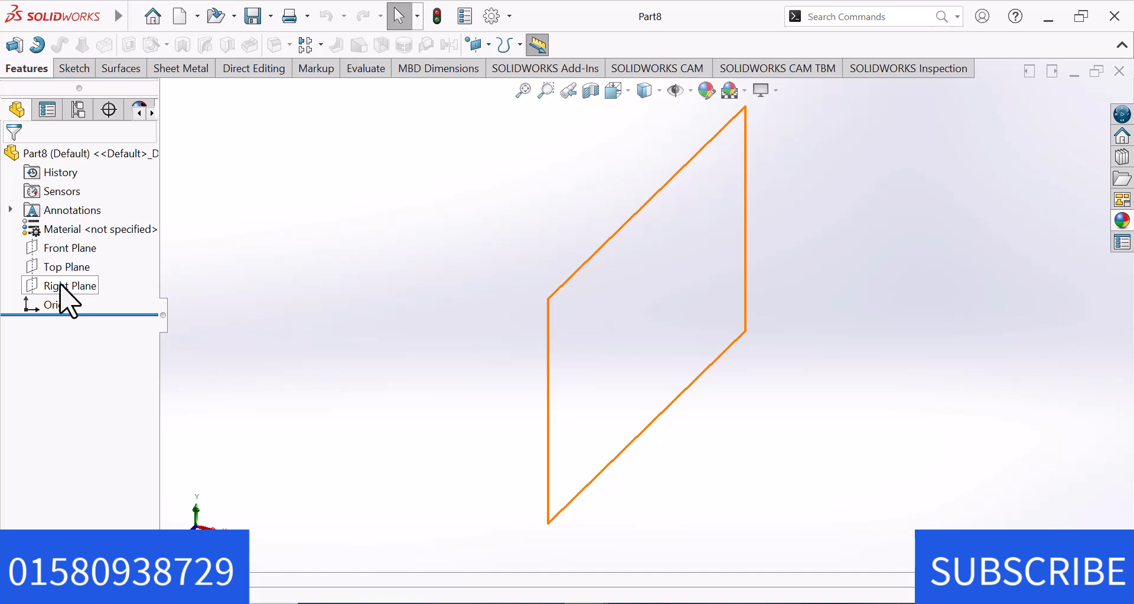
pyautogui.click(69, 287)
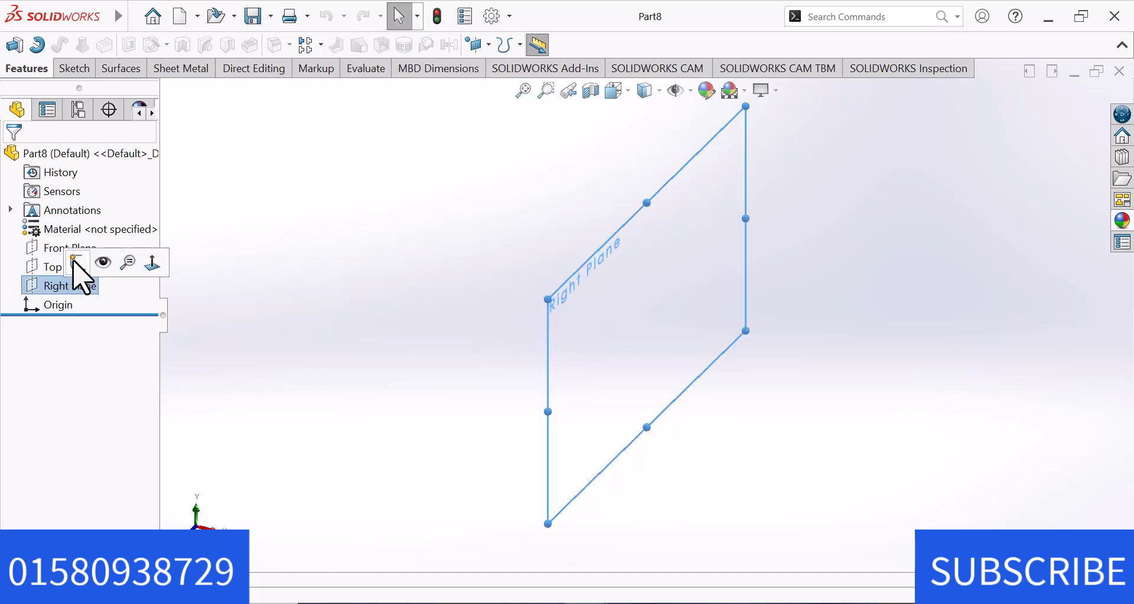
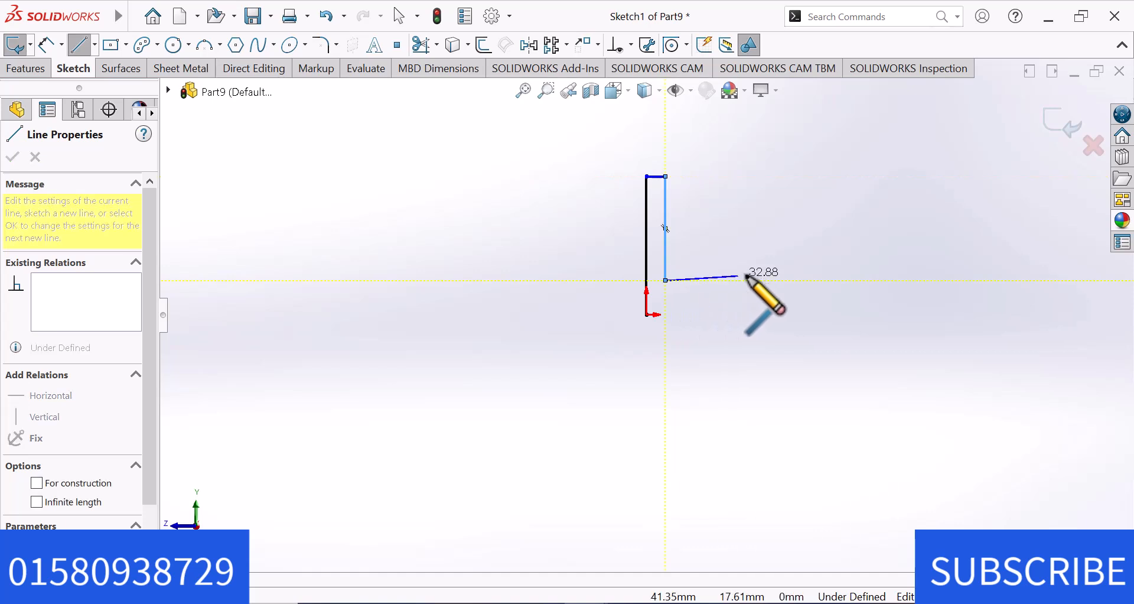
# Complete the closed U-shaped line profile, about 82 mm wide with its two arms level at the top, back to the origin.
pyautogui.click(793, 280)
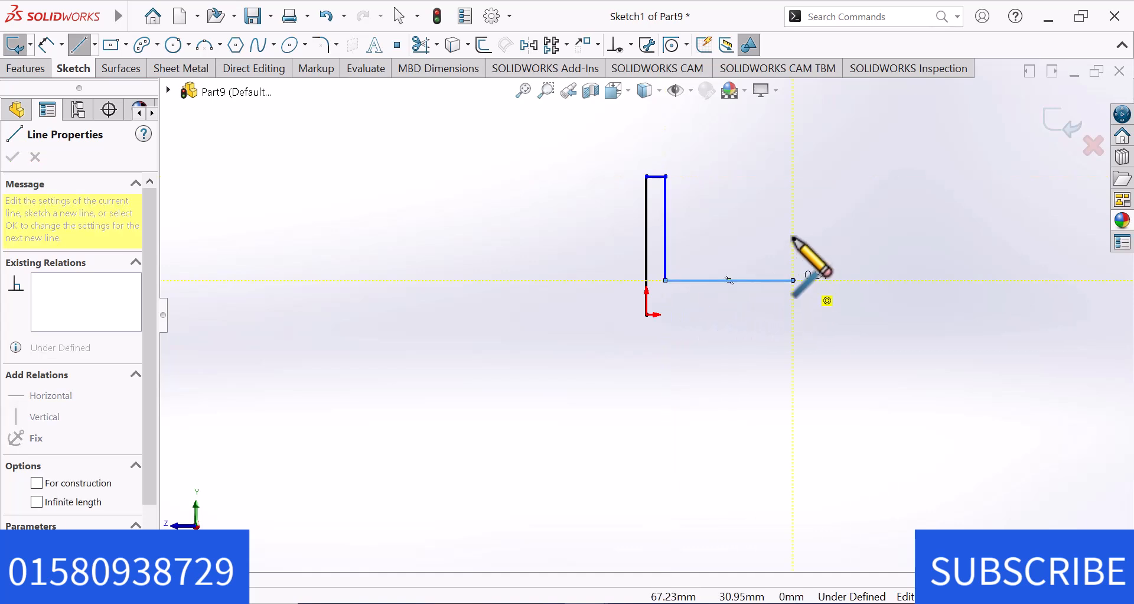
pyautogui.click(793, 176)
pyautogui.click(829, 176)
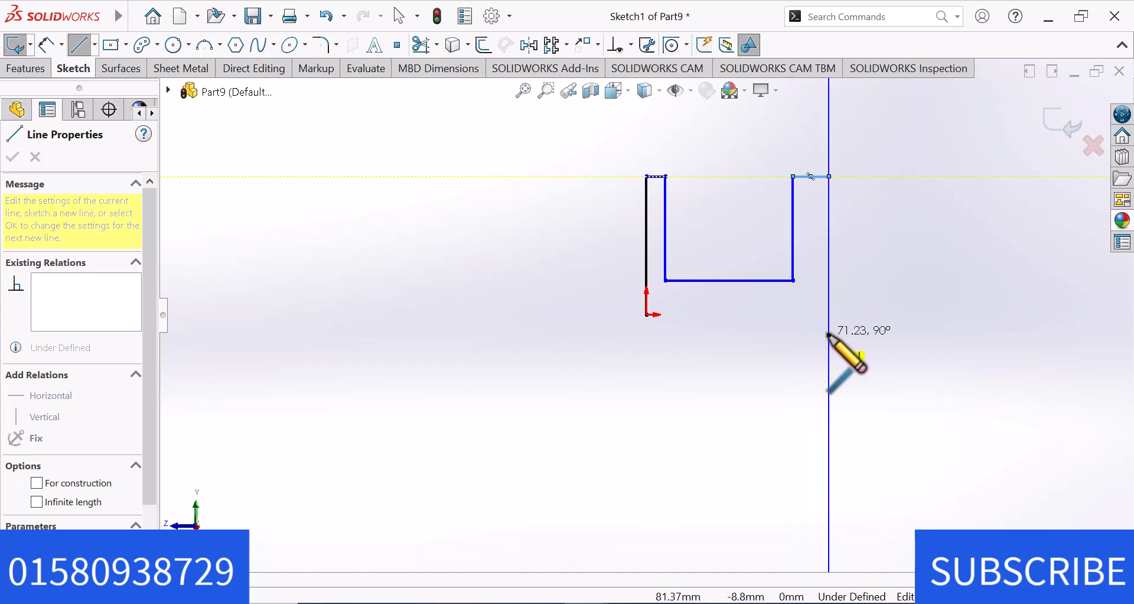
pyautogui.click(830, 314)
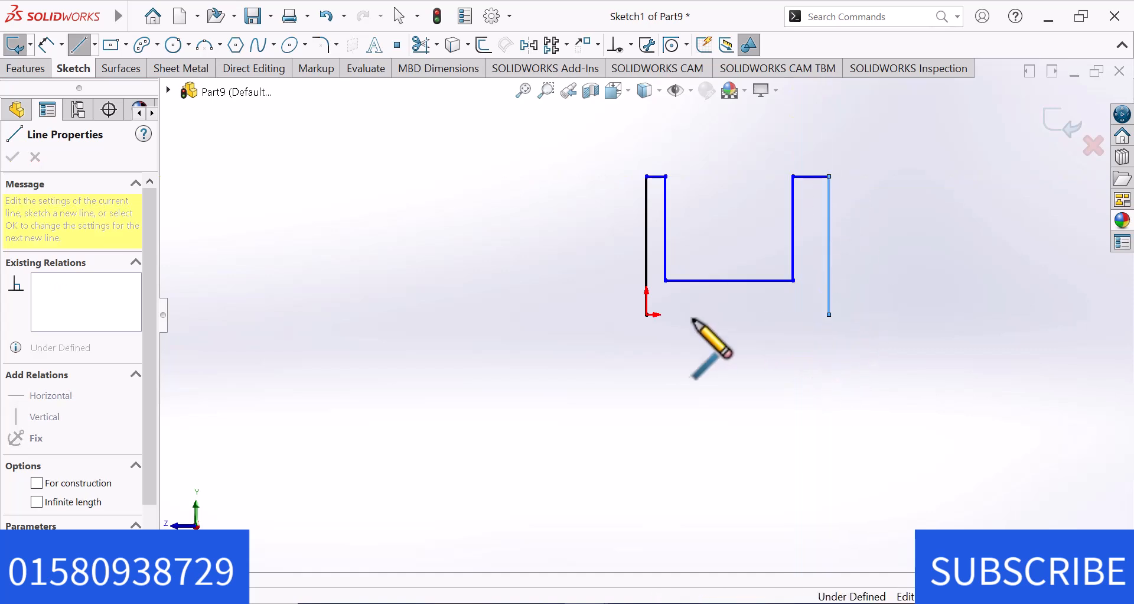
pyautogui.click(646, 314)
pyautogui.rightClick(648, 315)
pyautogui.click(711, 350)
# Dimension the U profile's bottom line as 44 mm for the overall width.
pyautogui.click(50, 46)
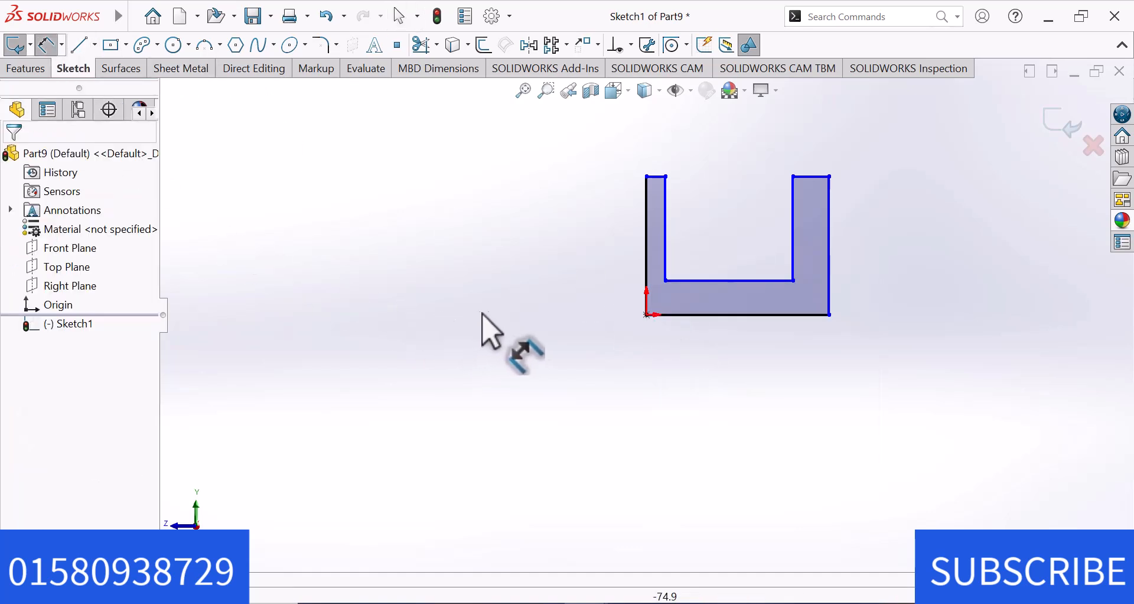
pyautogui.click(716, 318)
pyautogui.click(723, 379)
pyautogui.write('44')
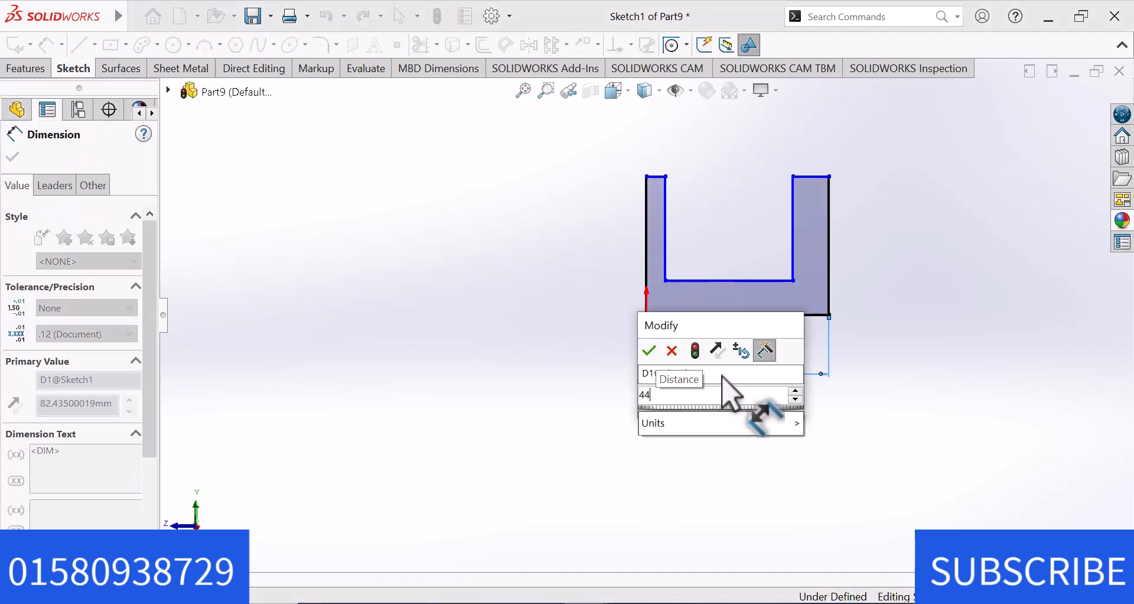
pyautogui.press('Return')
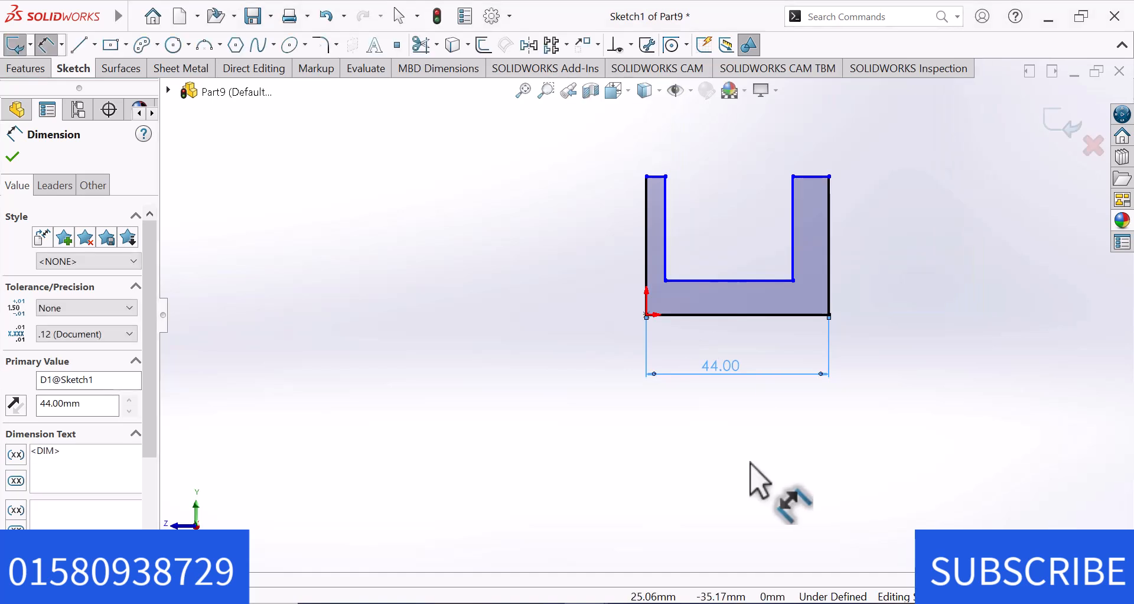
# Dimension the inner floor line between the two arms as 28 mm.
pyautogui.click(749, 282)
pyautogui.click(749, 432)
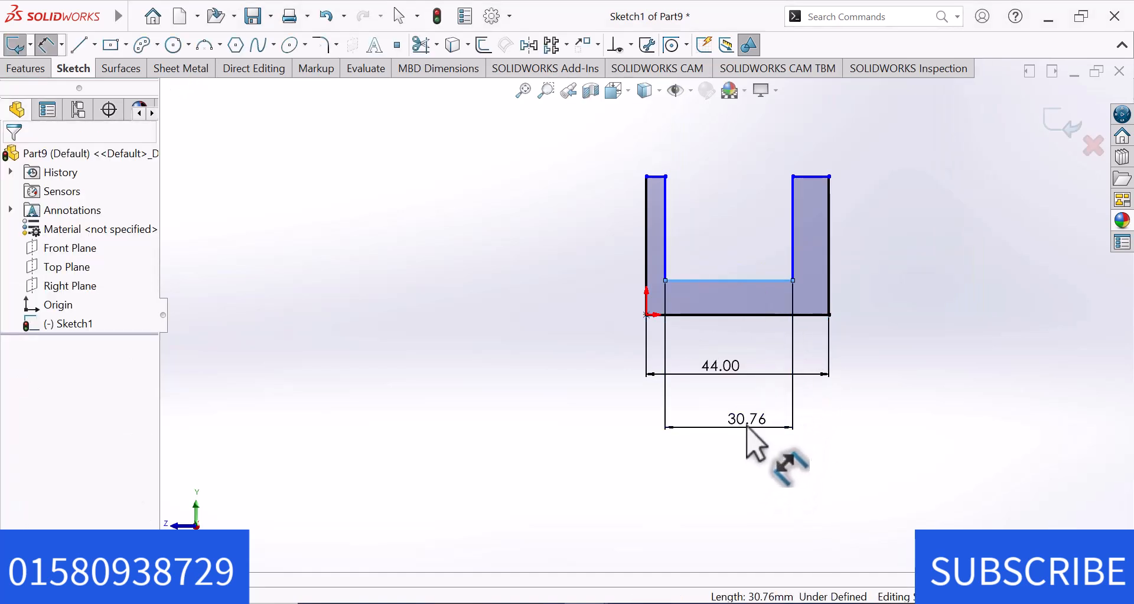
pyautogui.write('28')
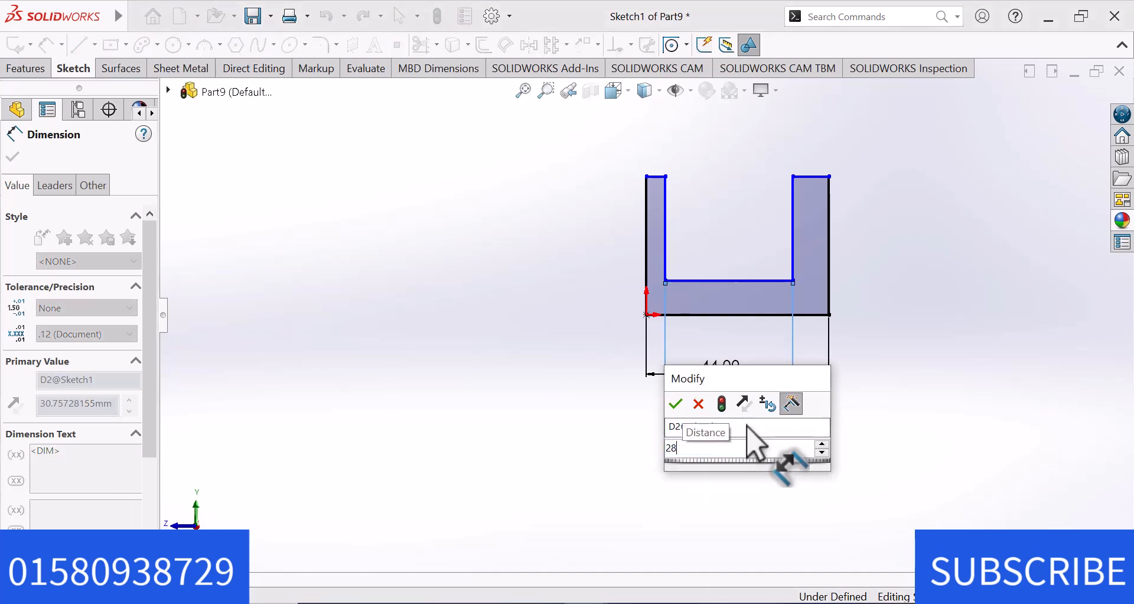
pyautogui.press('Return')
pyautogui.press('Escape')
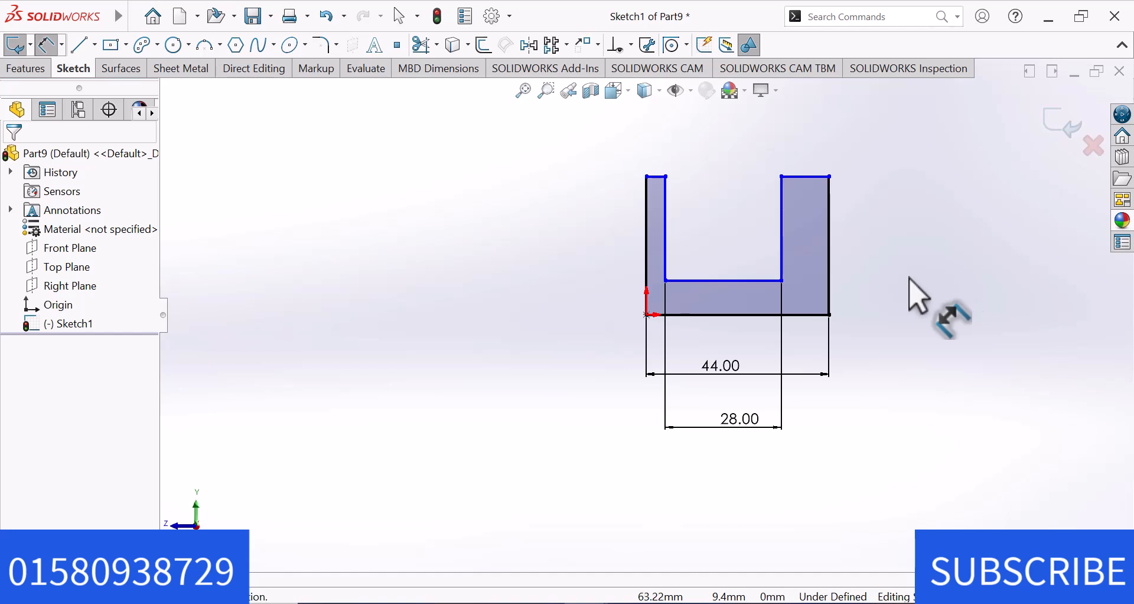
# Dimension the top edge of the arm above the origin as 8 mm for its thickness.
pyautogui.scroll(-1, 884, 236)
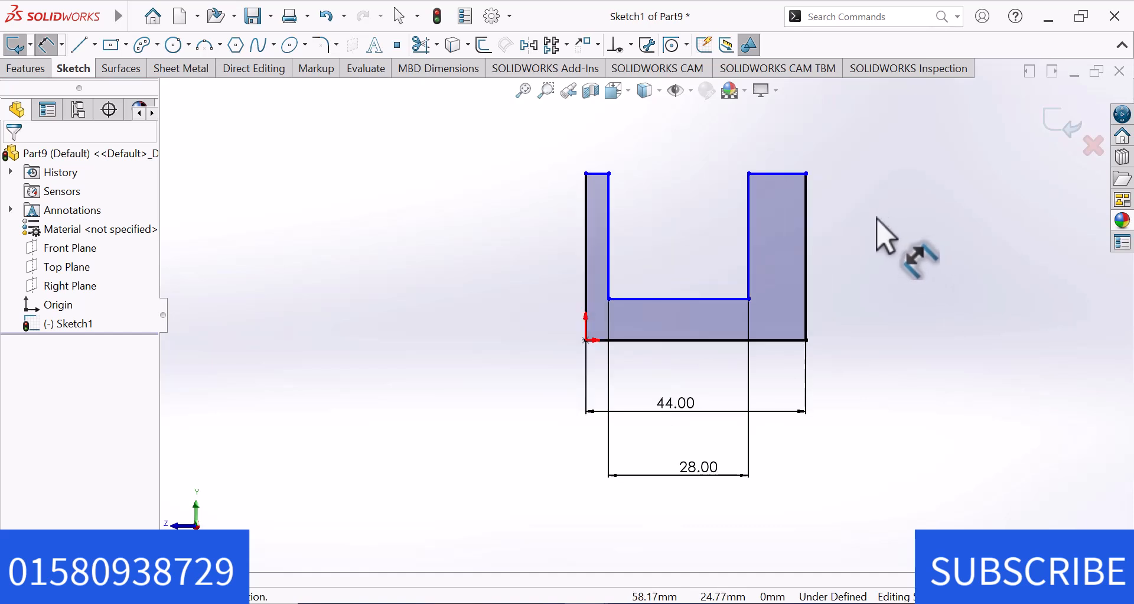
pyautogui.click(601, 165)
pyautogui.click(598, 166)
pyautogui.write('8')
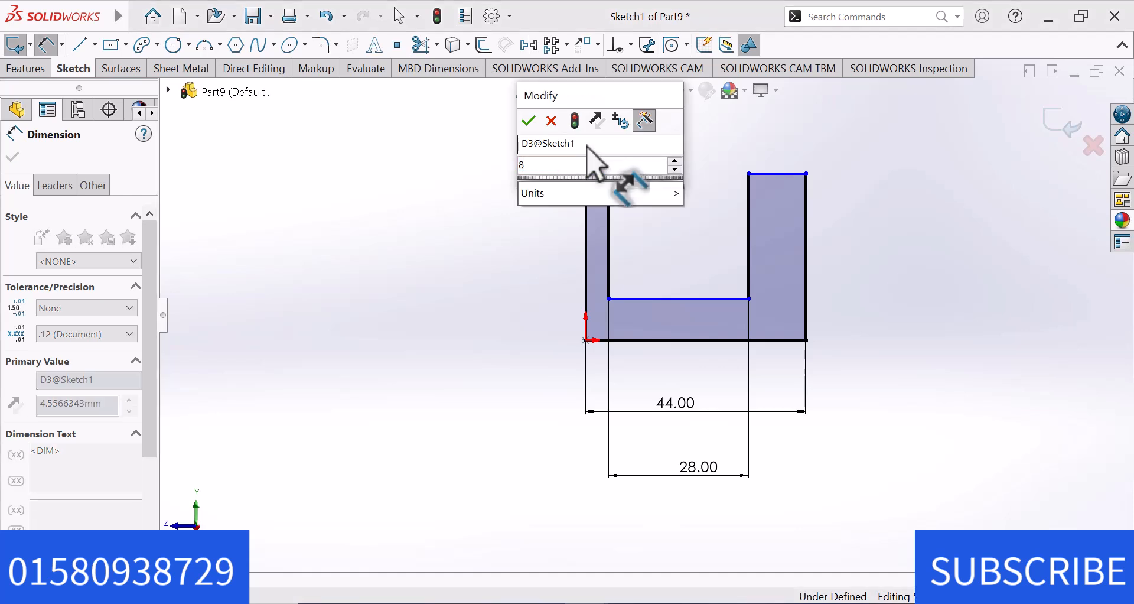
pyautogui.press('Return')
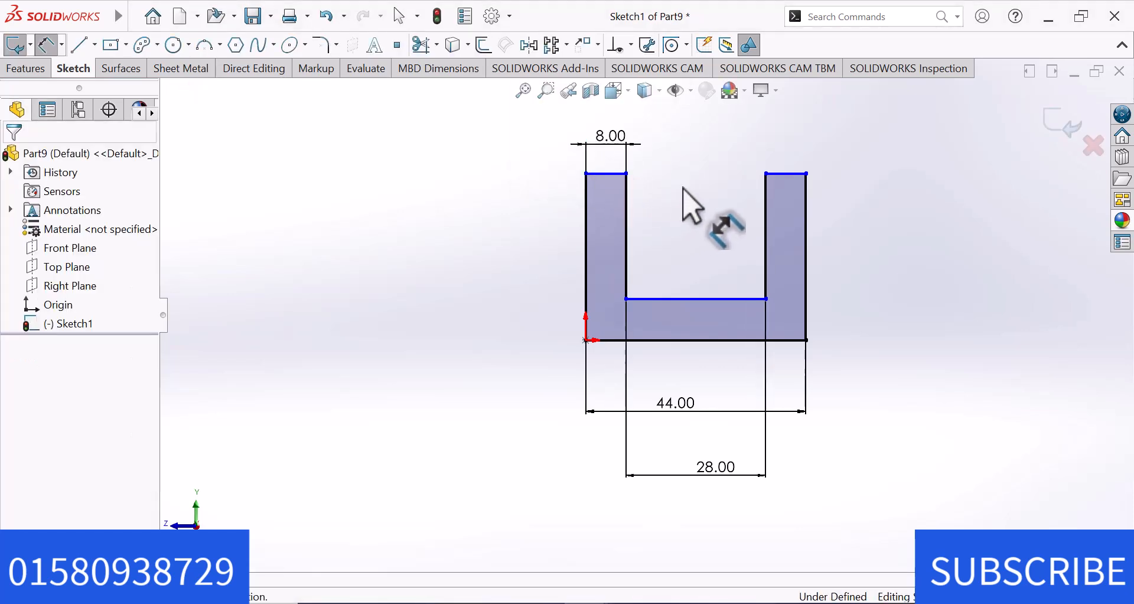
# Dimension the base thickness between the inner floor line and the bottom line as 8 mm.
pyautogui.click(706, 299)
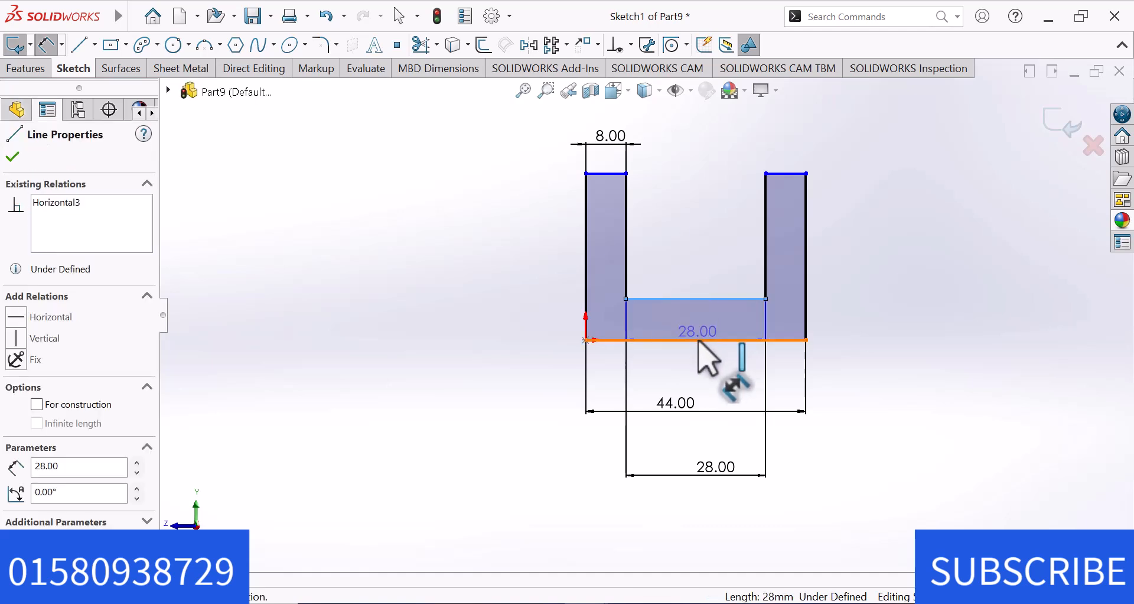
pyautogui.click(699, 341)
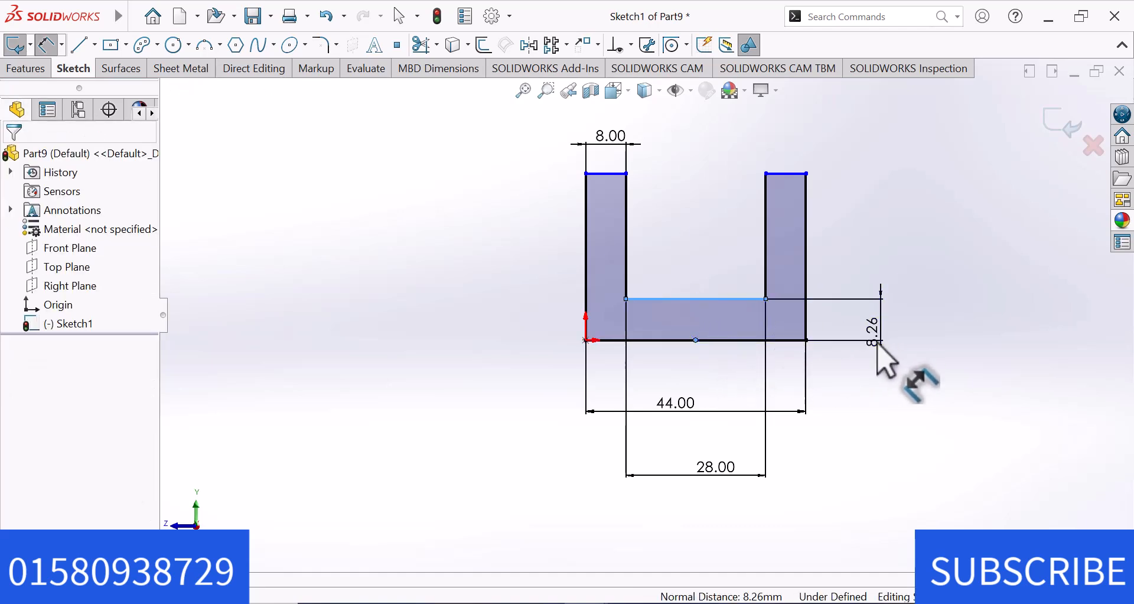
pyautogui.click(879, 347)
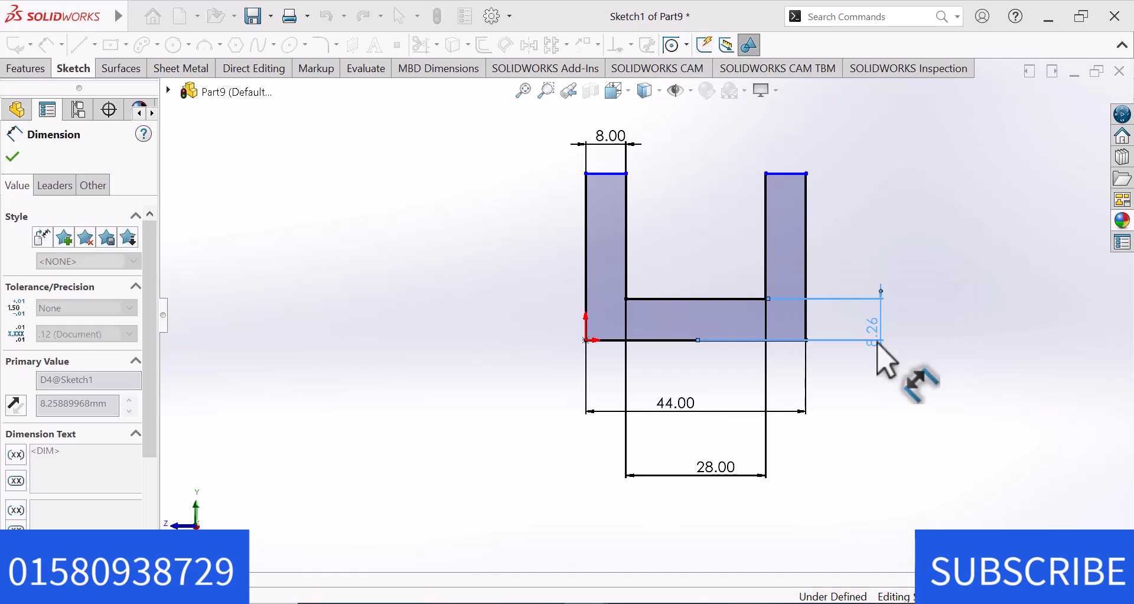
pyautogui.click(906, 232)
pyautogui.rightClick(906, 233)
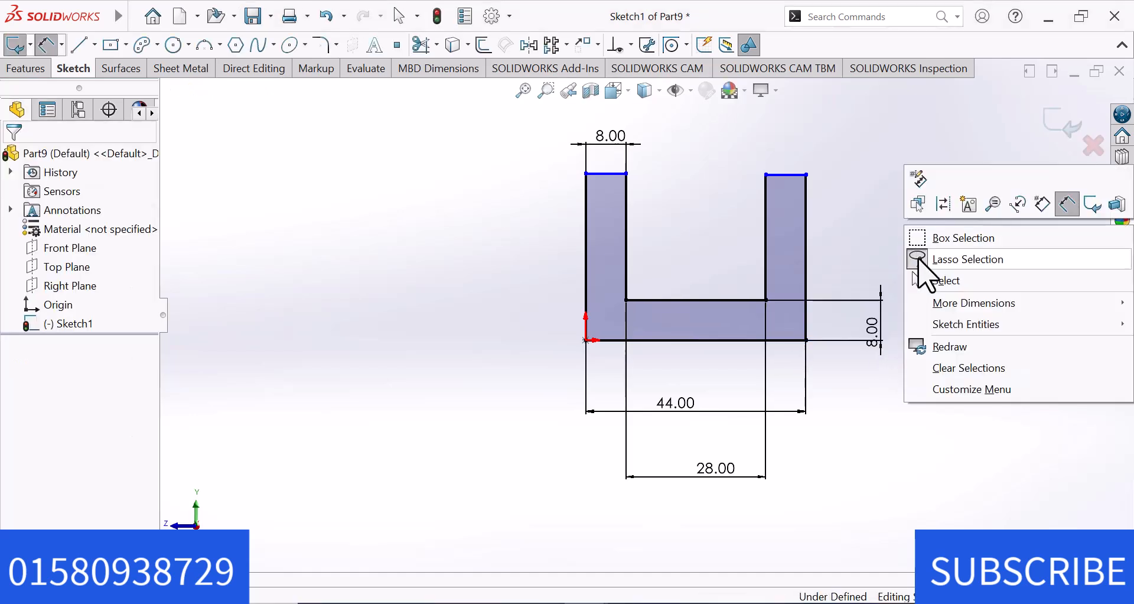
pyautogui.click(940, 282)
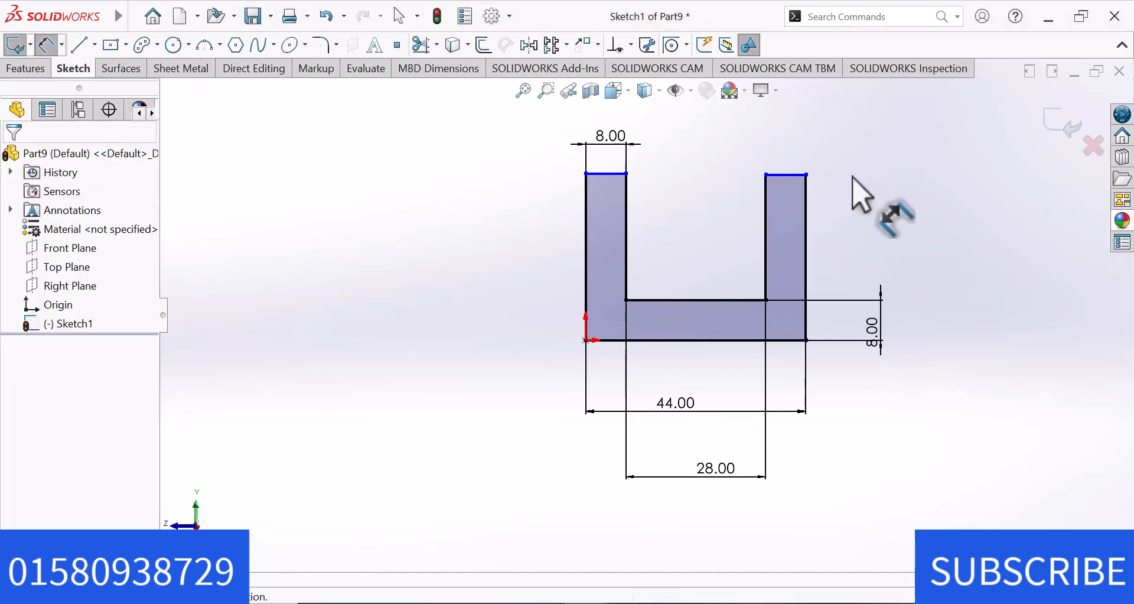
# Dimension the outer vertical line of the arm farther from the origin as 48 mm and end dimensioning.
pyautogui.click(807, 290)
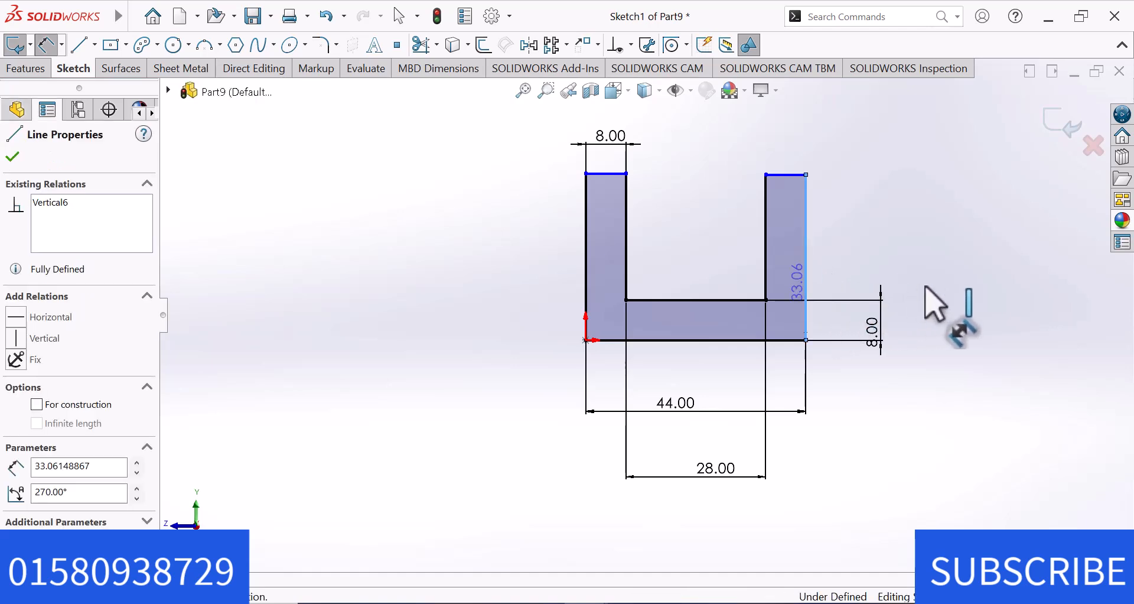
pyautogui.click(926, 308)
pyautogui.write('4')
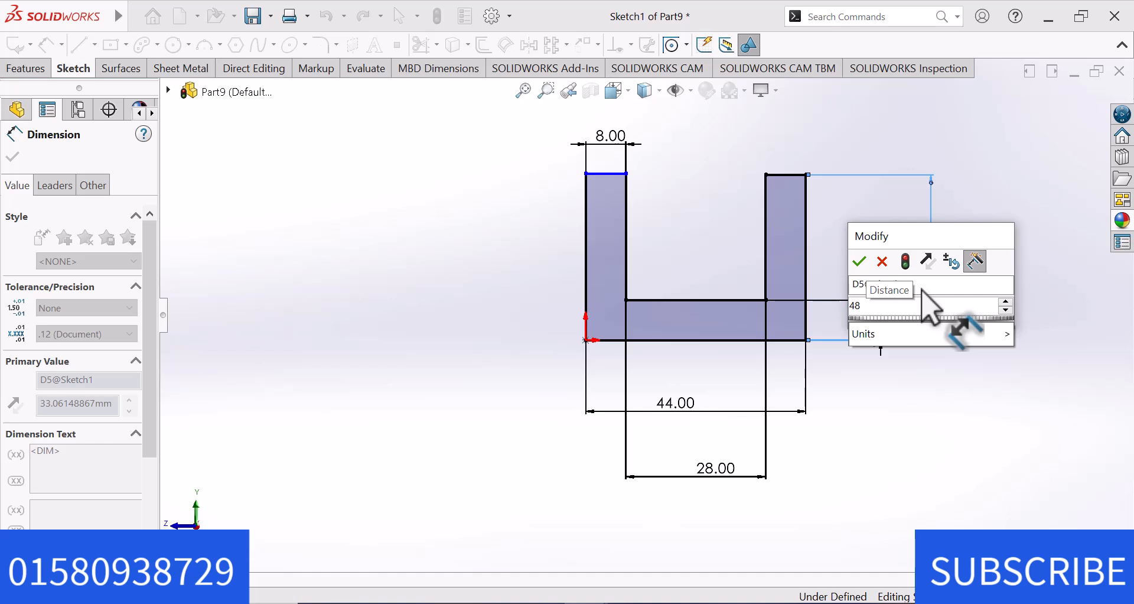
pyautogui.write('8')
pyautogui.press('Return')
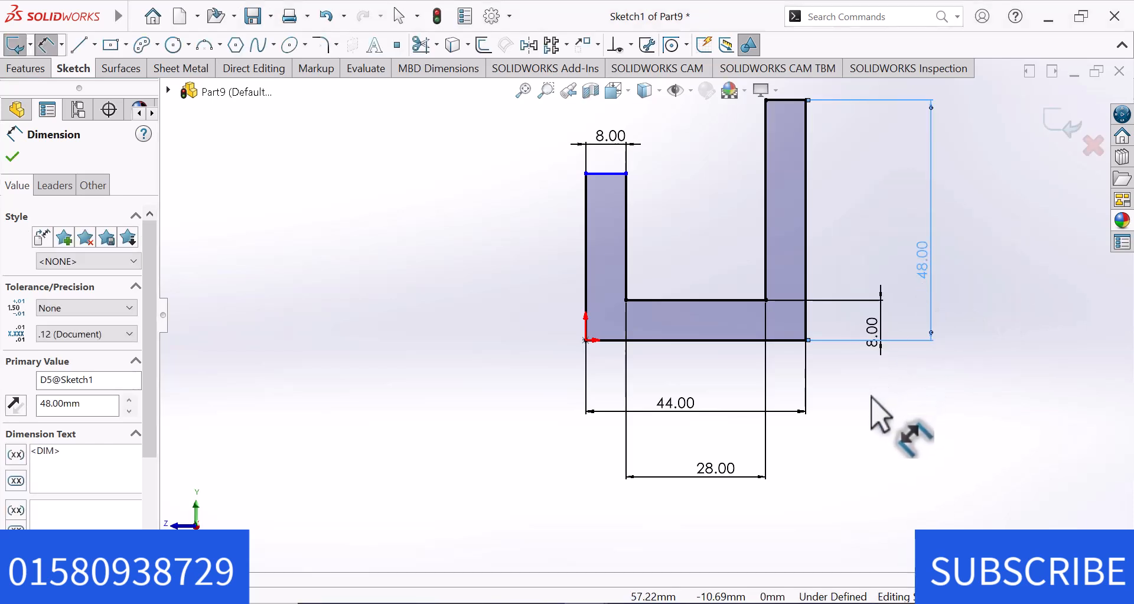
pyautogui.rightClick(876, 392)
pyautogui.click(915, 448)
# Add a Horizontal relation between the two arms' inner top corner points.
pyautogui.scroll(1, 867, 421)
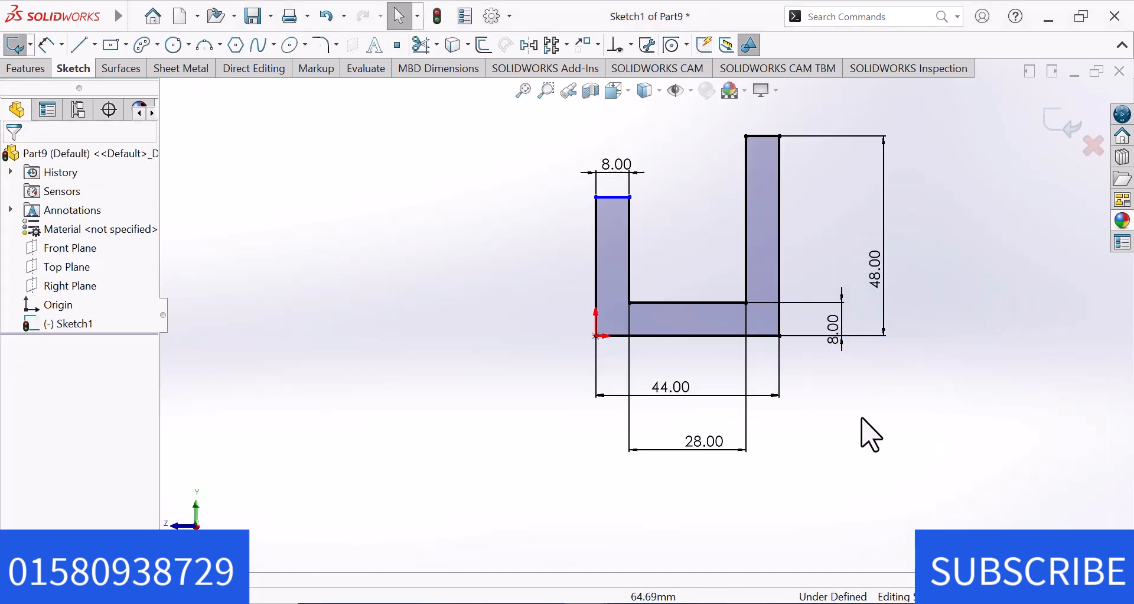
pyautogui.click(631, 198)
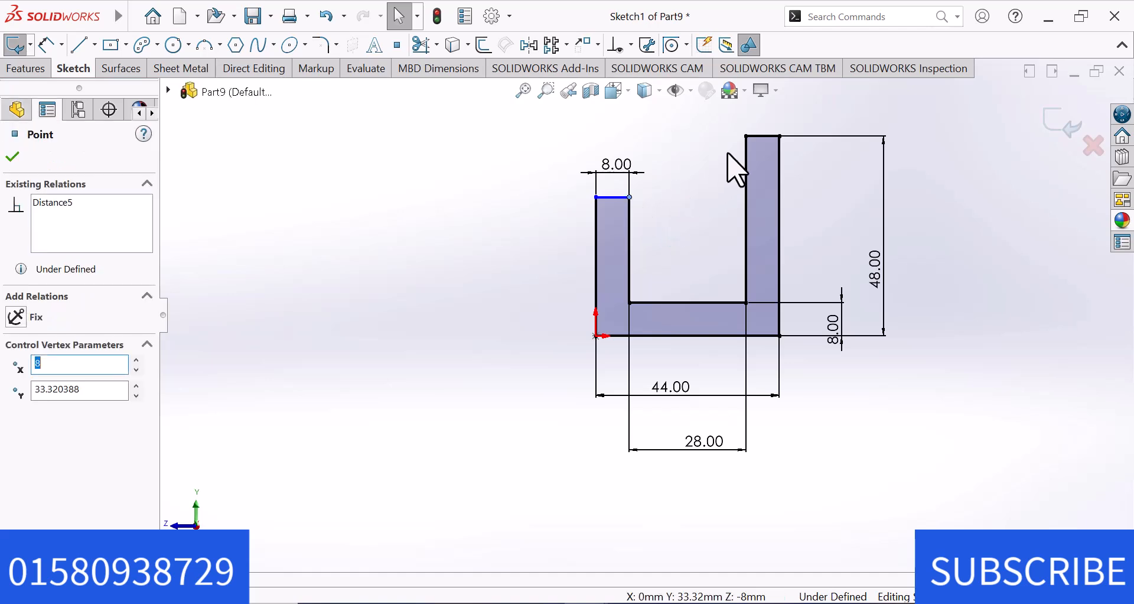
pyautogui.keyDown('ctrl'); pyautogui.click(747, 138); pyautogui.keyUp('ctrl')
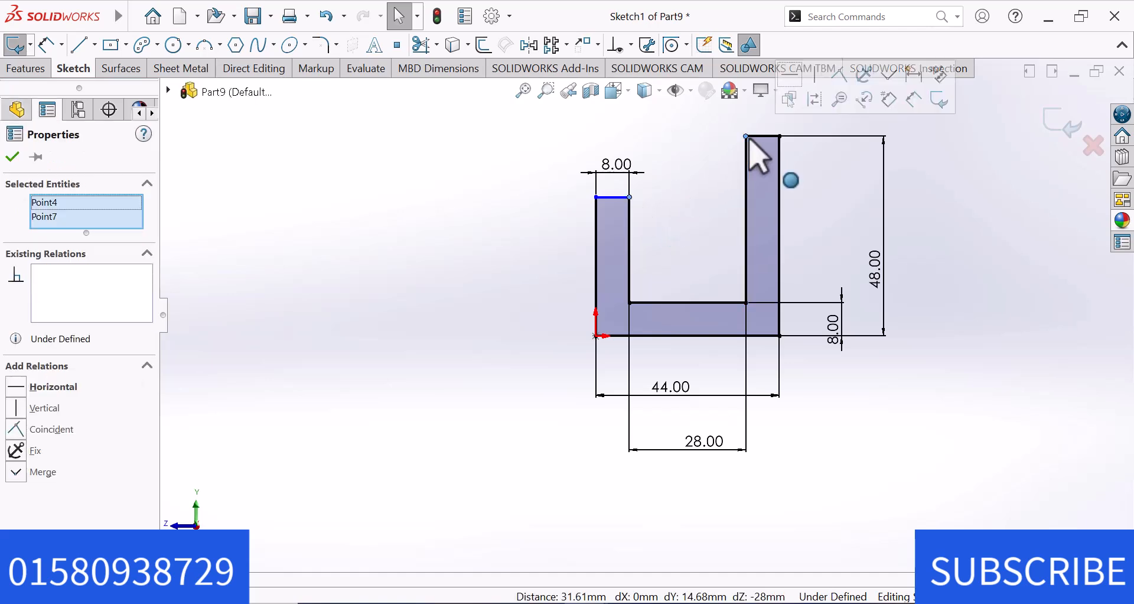
pyautogui.click(15, 388)
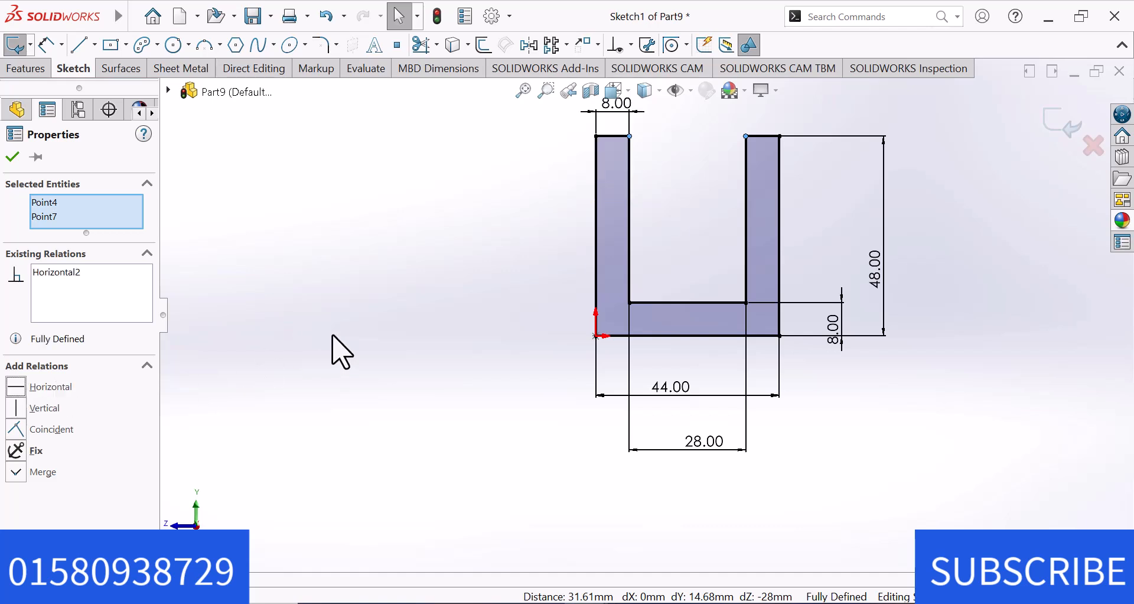
pyautogui.click(293, 342)
# Extrude the U profile 34 mm with the Mid Plane end condition.
pyautogui.click(26, 68)
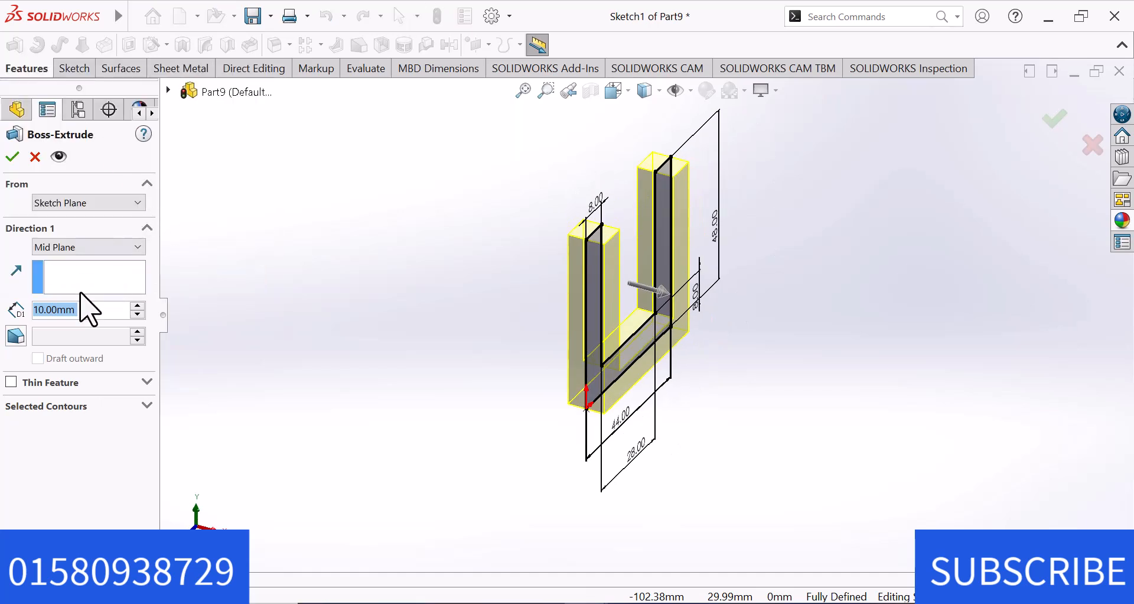
pyautogui.write('34')
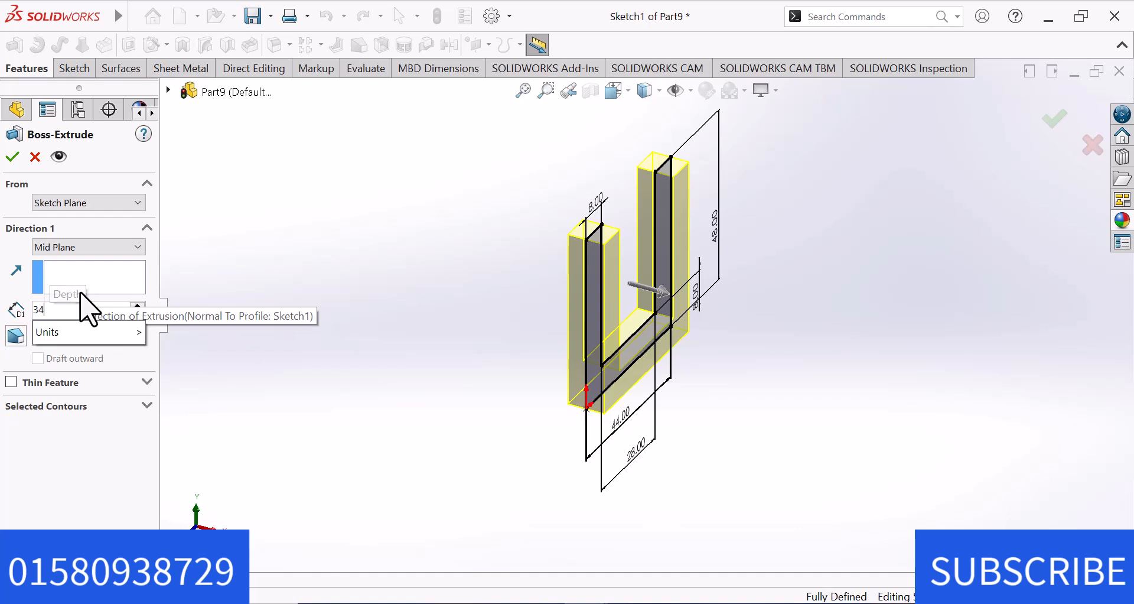
pyautogui.press('Return')
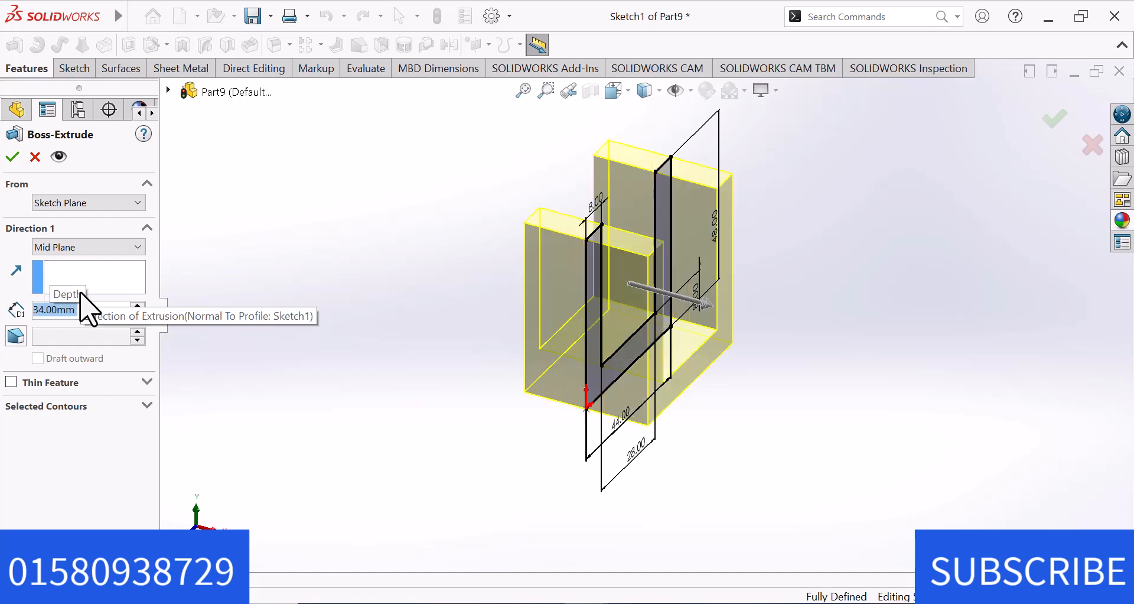
pyautogui.click(11, 157)
pyautogui.click(322, 275)
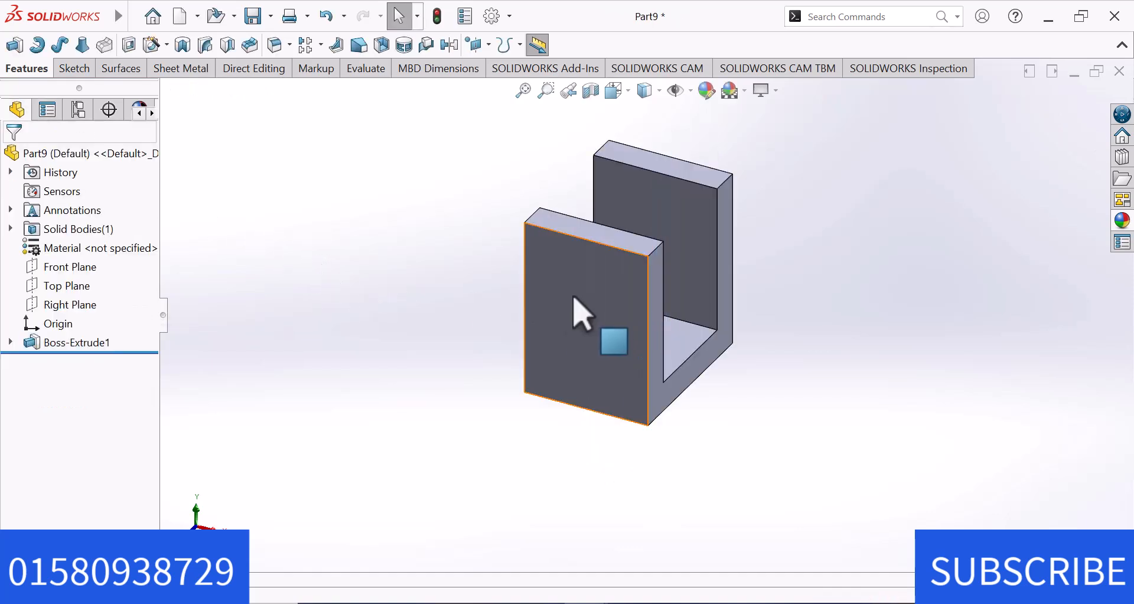
# Start a sketch on the front arm's outer face and draw a circle about 12 mm in diameter, centred about 34 mm above the origin.
pyautogui.click(609, 314)
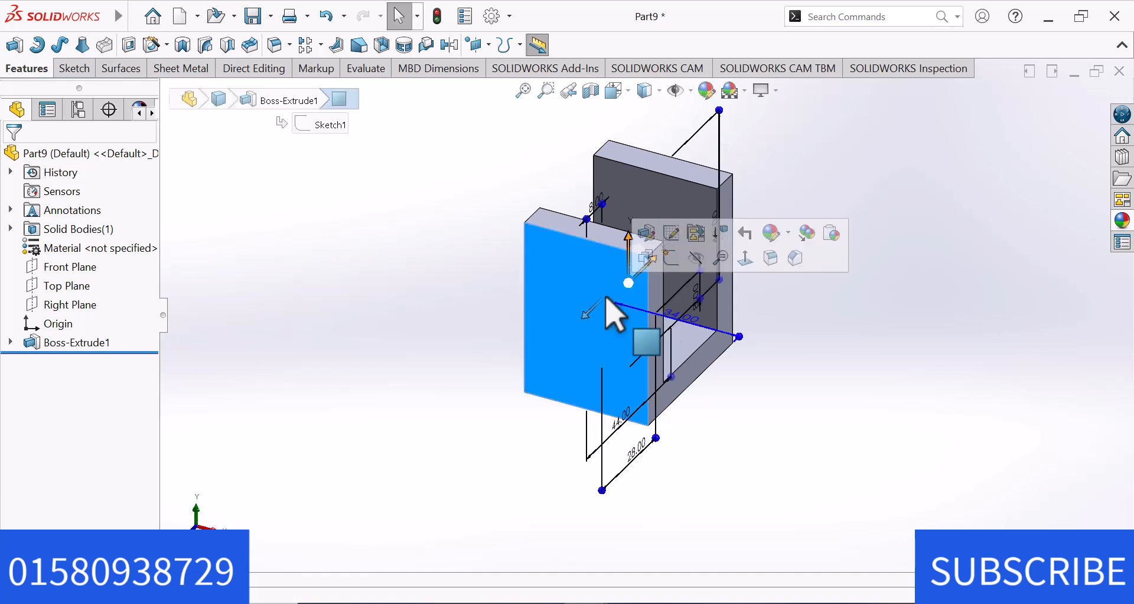
pyautogui.click(671, 265)
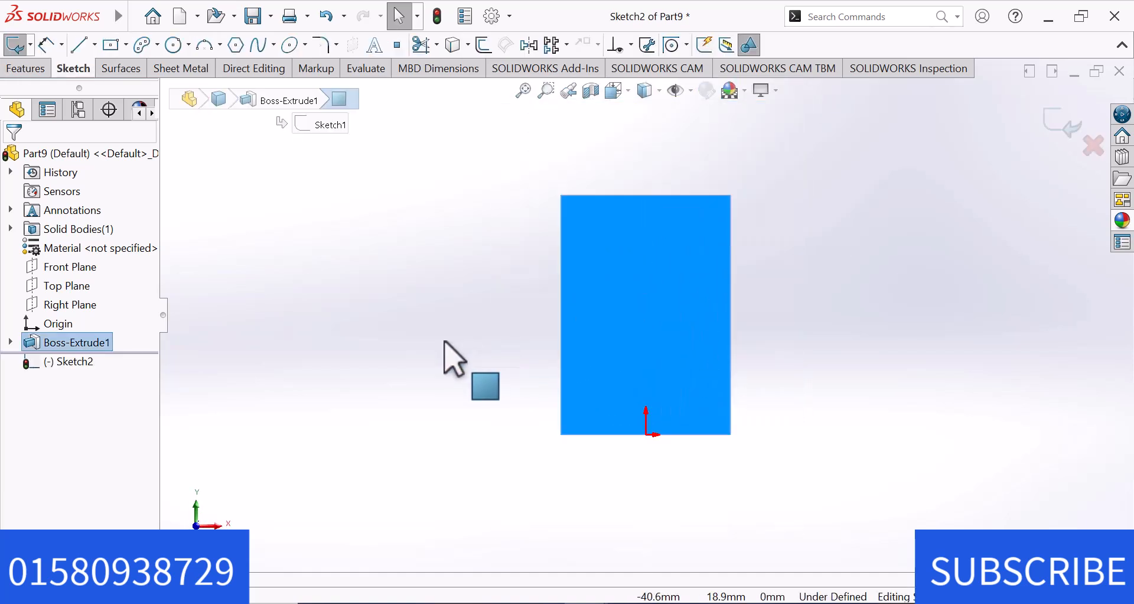
pyautogui.click(446, 355)
pyautogui.moveTo(429, 341); pyautogui.dragTo(520, 360, button='right')
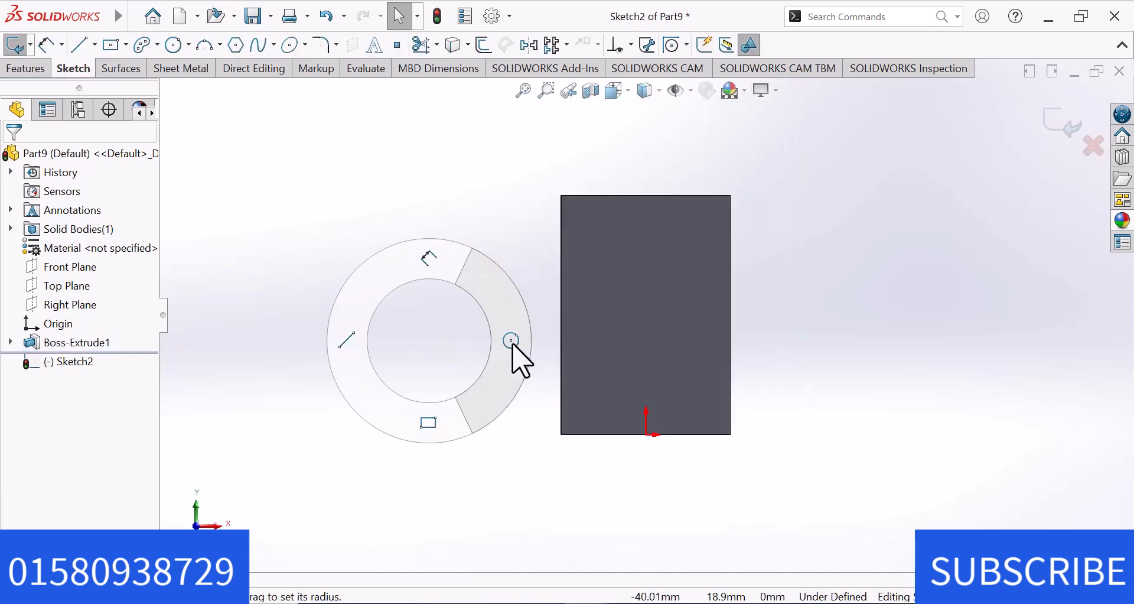
pyautogui.click(647, 266)
pyautogui.click(658, 294)
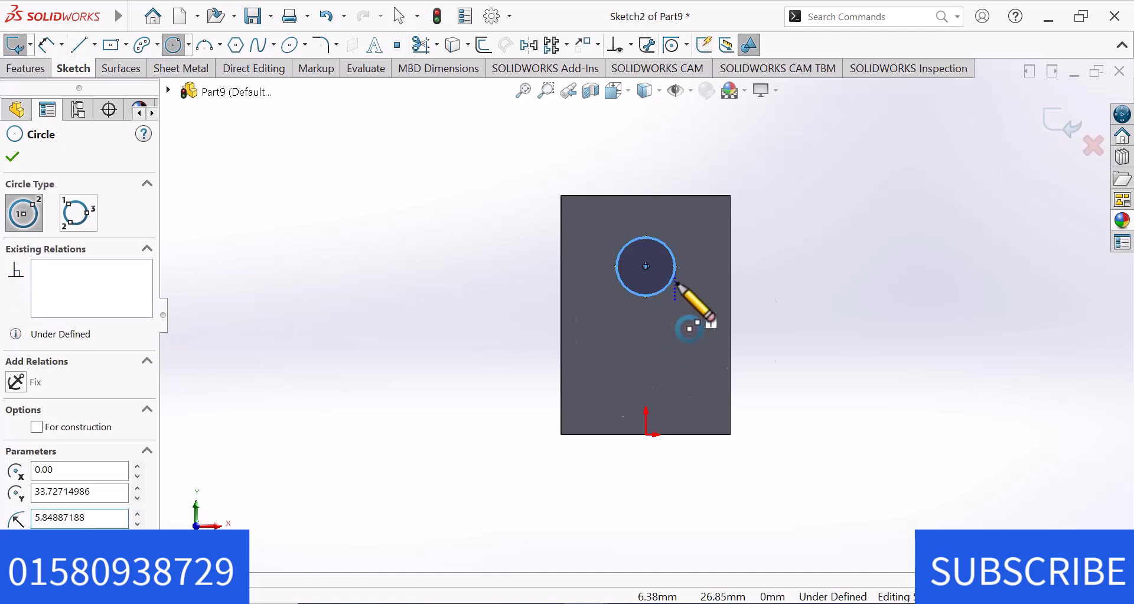
pyautogui.press('Escape')
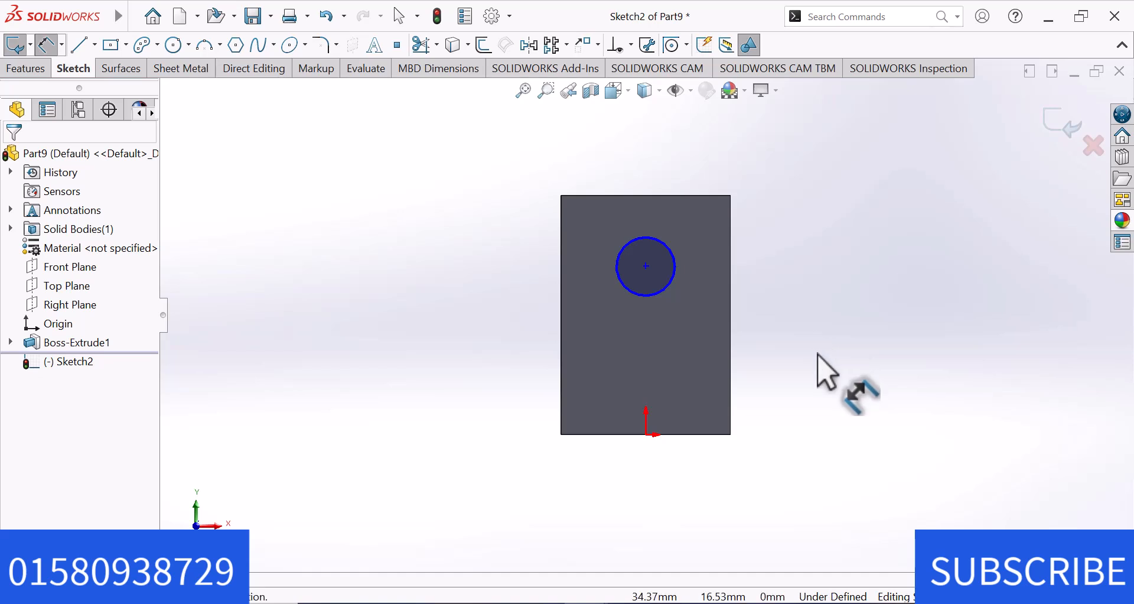
# Dimension the circle's diameter on the front arm as 24 mm.
pyautogui.click(666, 291)
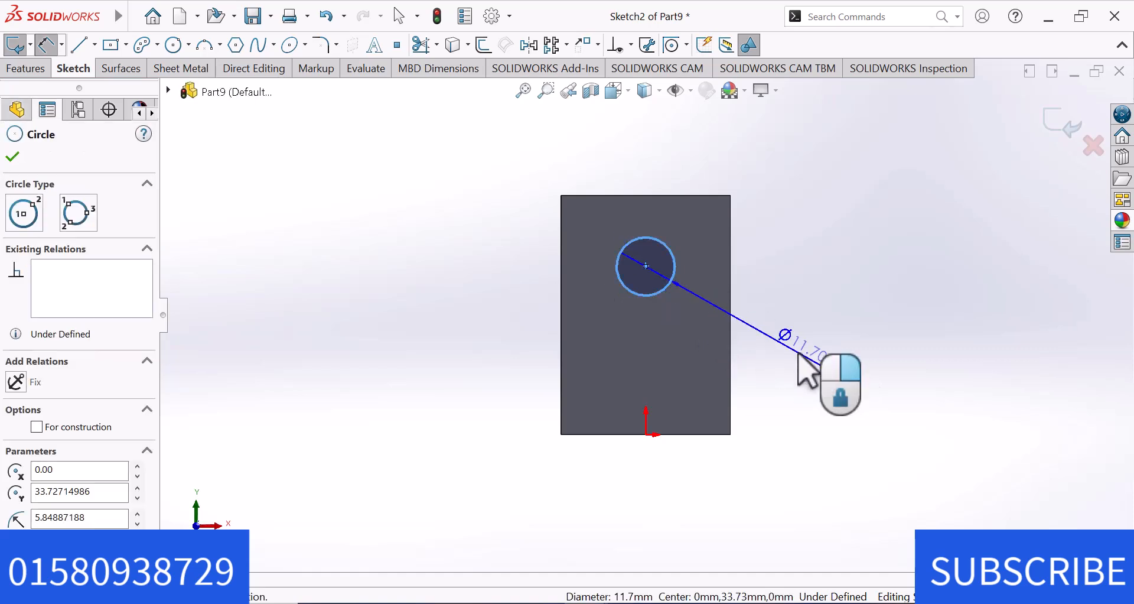
pyautogui.click(805, 362)
pyautogui.write('2')
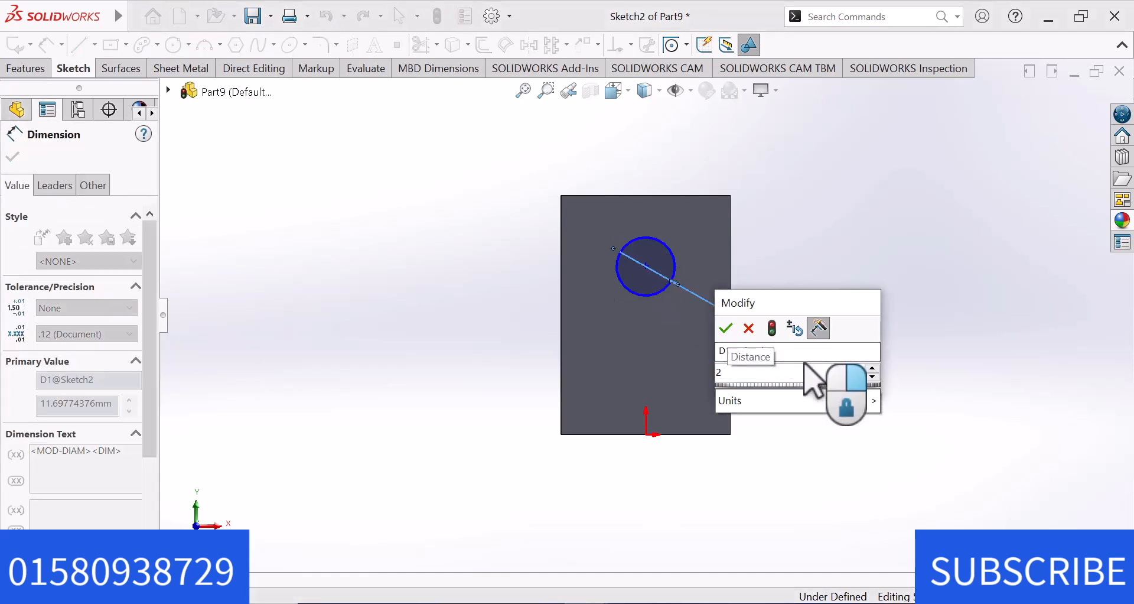
pyautogui.press('Escape')
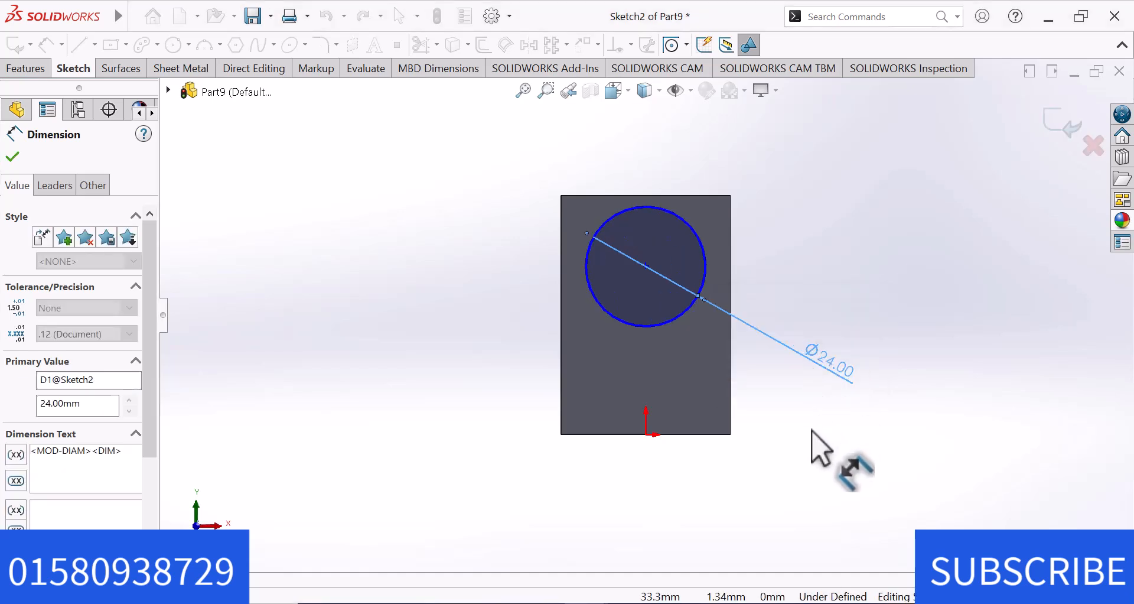
pyautogui.click(813, 430)
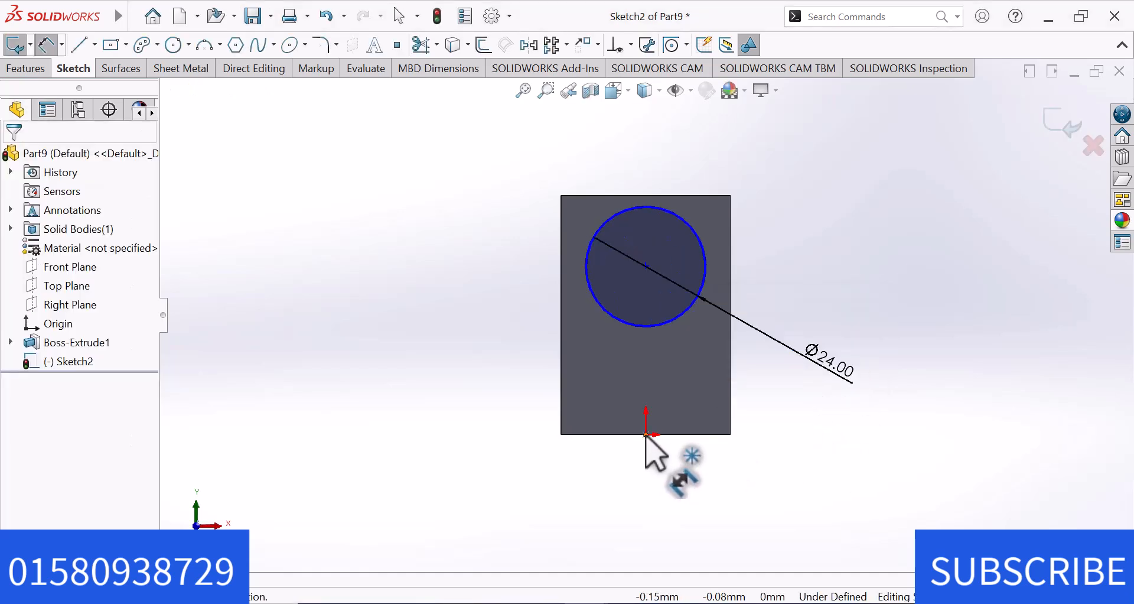
# Dimension the vertical distance from the origin to the circle's centre as 20 mm and end dimensioning.
pyautogui.click(645, 436)
pyautogui.click(646, 267)
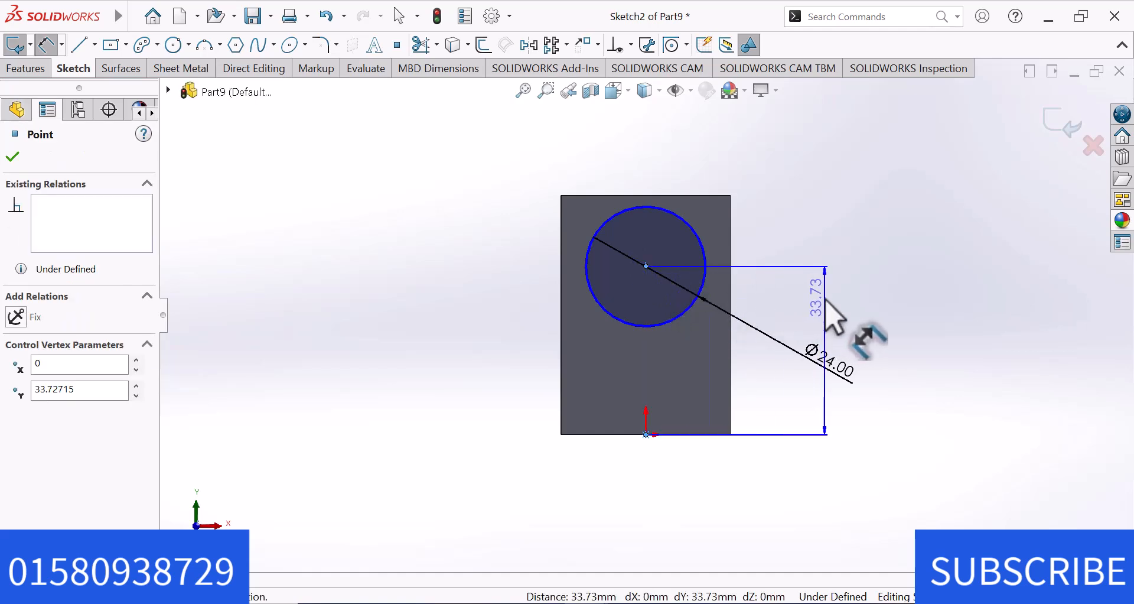
pyautogui.click(825, 300)
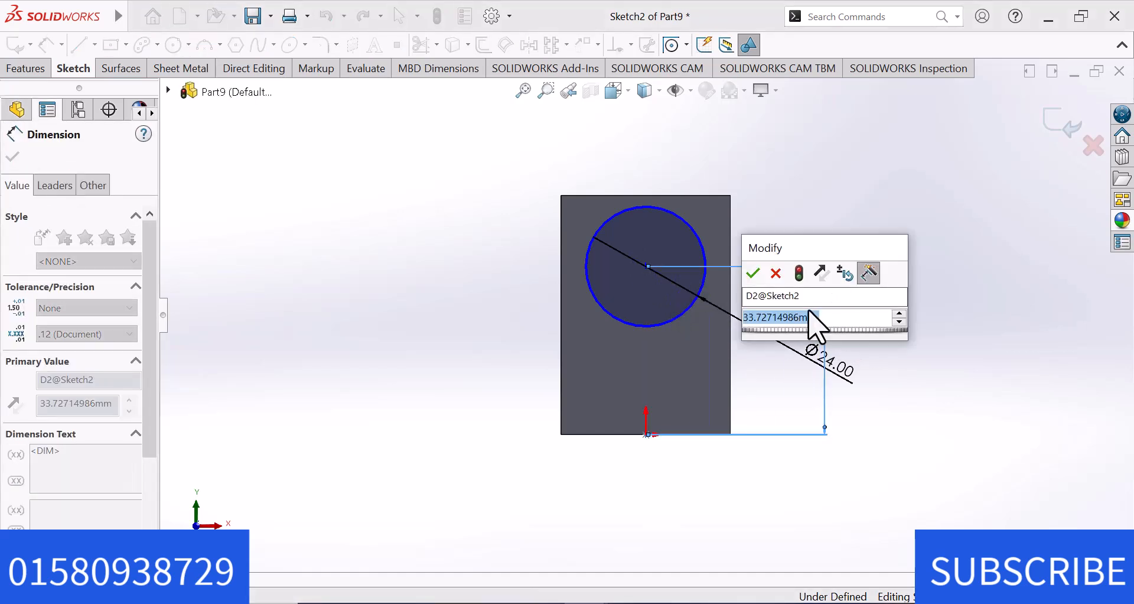
pyautogui.write('20')
pyautogui.press('Return')
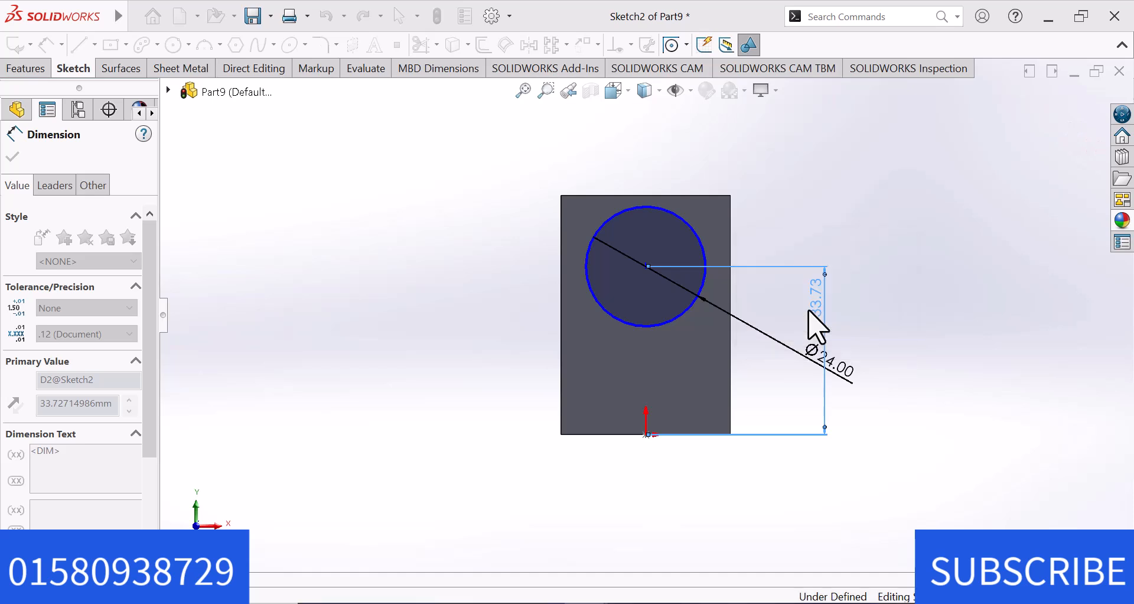
pyautogui.click(812, 225)
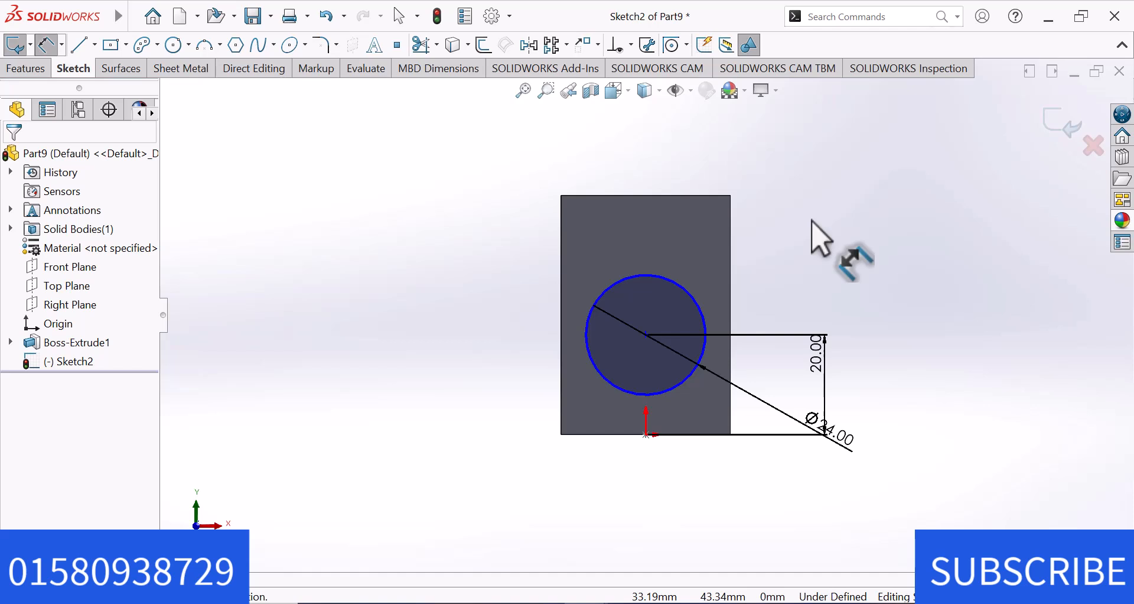
pyautogui.rightClick(812, 219)
pyautogui.click(852, 271)
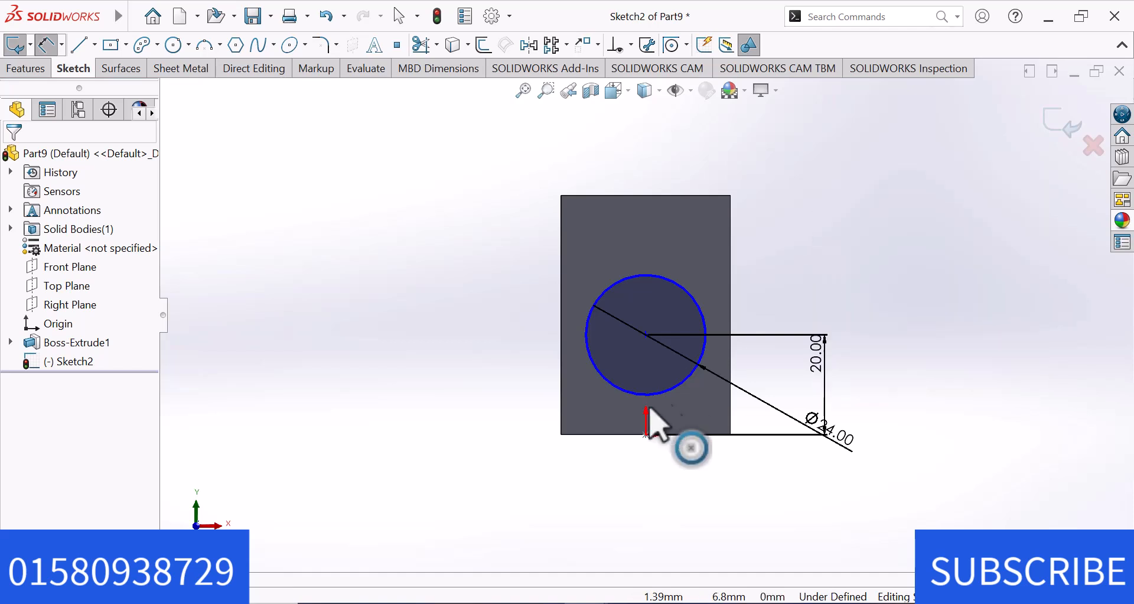
# Add a Vertical relation between the origin and the circle's centre point.
pyautogui.click(646, 435)
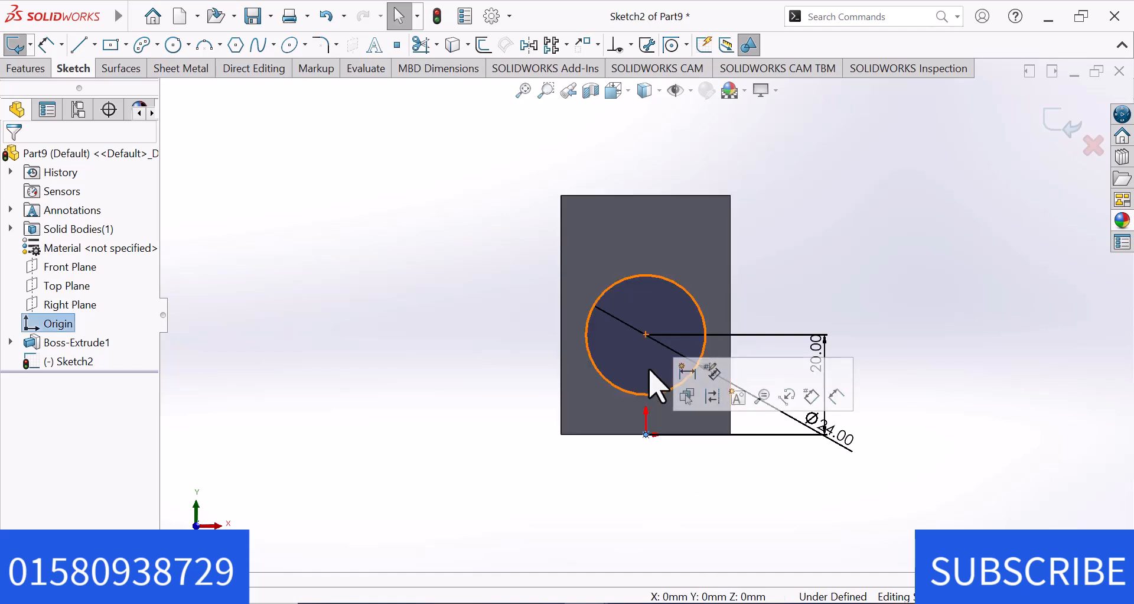
pyautogui.keyDown('ctrl'); pyautogui.click(646, 335); pyautogui.keyUp('ctrl')
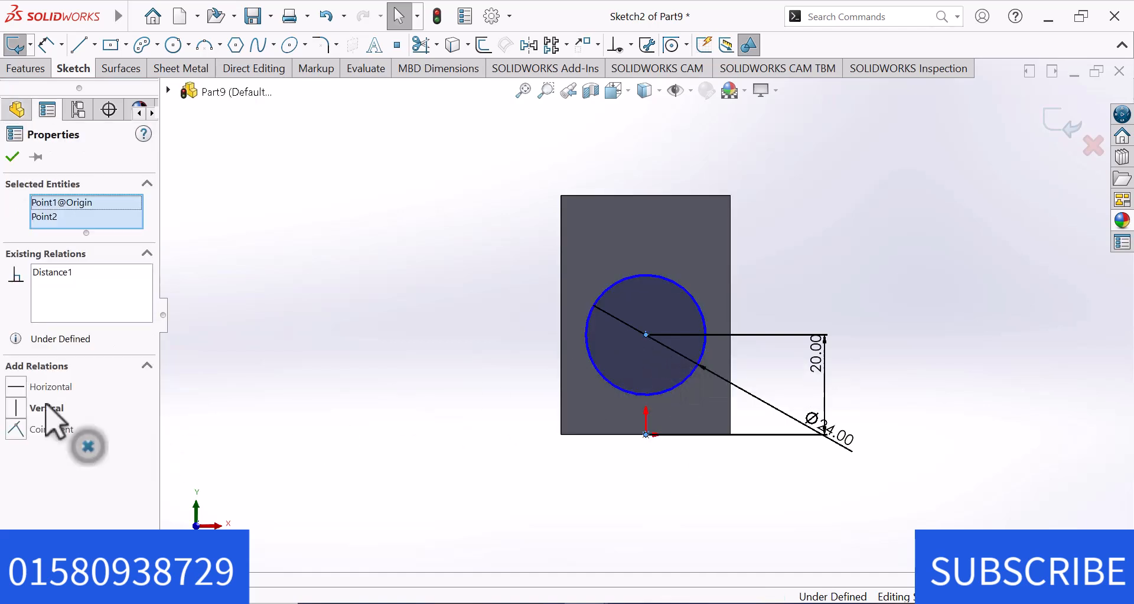
pyautogui.click(17, 409)
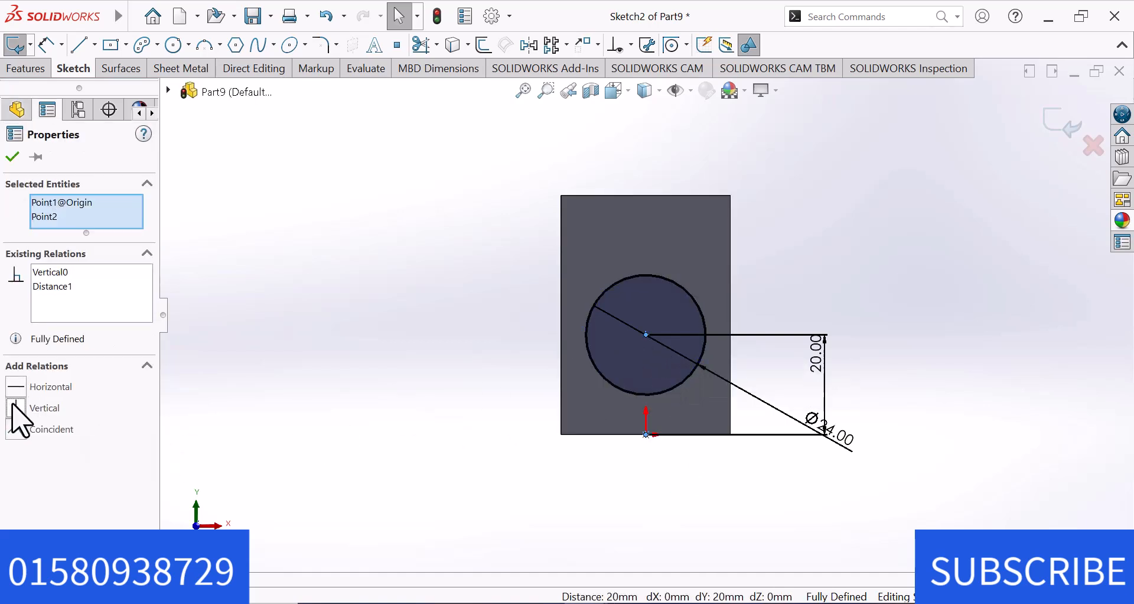
pyautogui.click(187, 388)
# Extrude the circle 13 mm outward from the front arm with the Blind end condition.
pyautogui.click(27, 69)
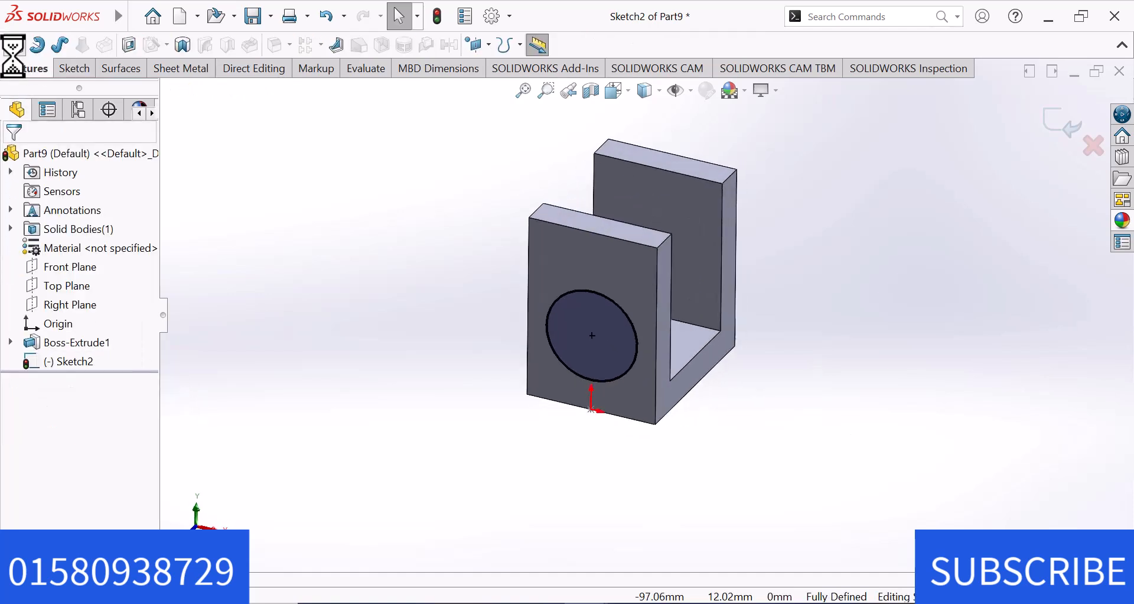
pyautogui.click(71, 247)
pyautogui.click(68, 261)
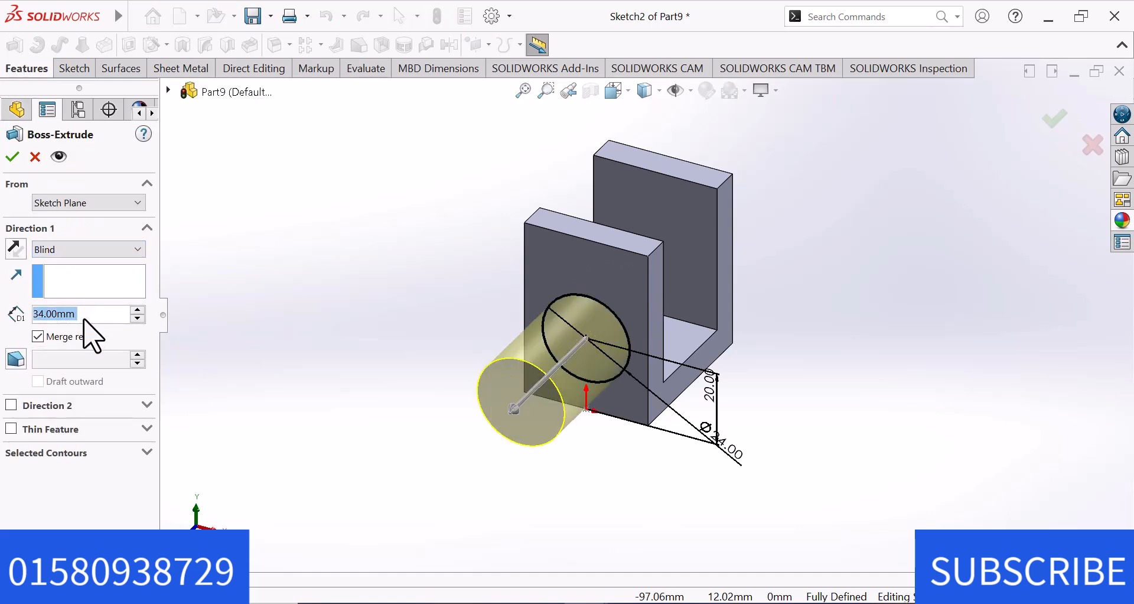
pyautogui.write('13')
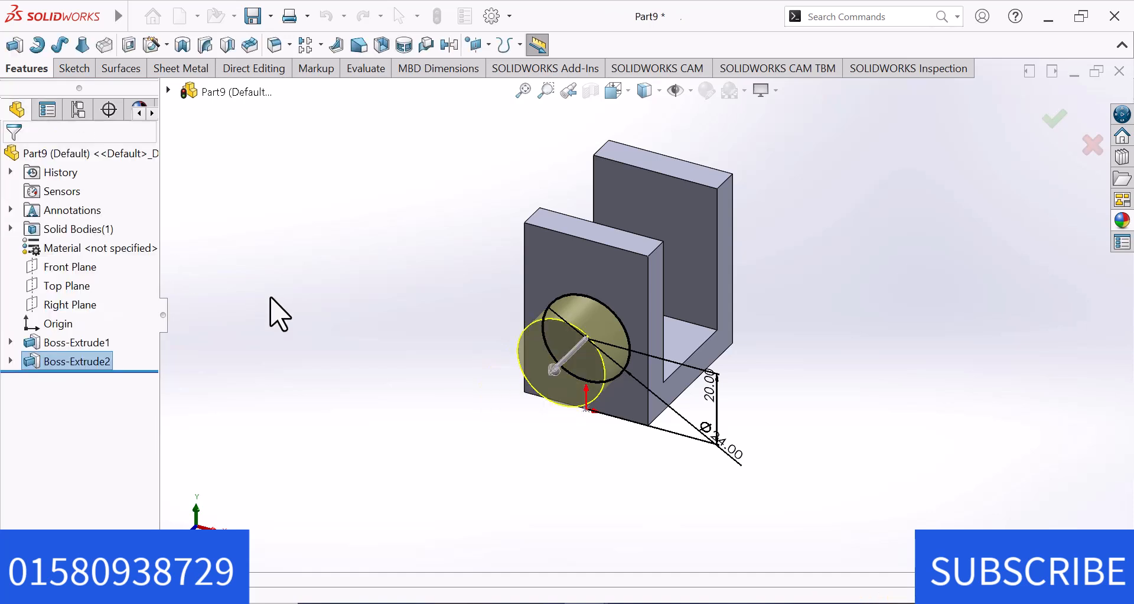
# Start a sketch on the cylindrical boss's end face and draw a concentric circle about 8.6 mm in diameter.
pyautogui.click(558, 361)
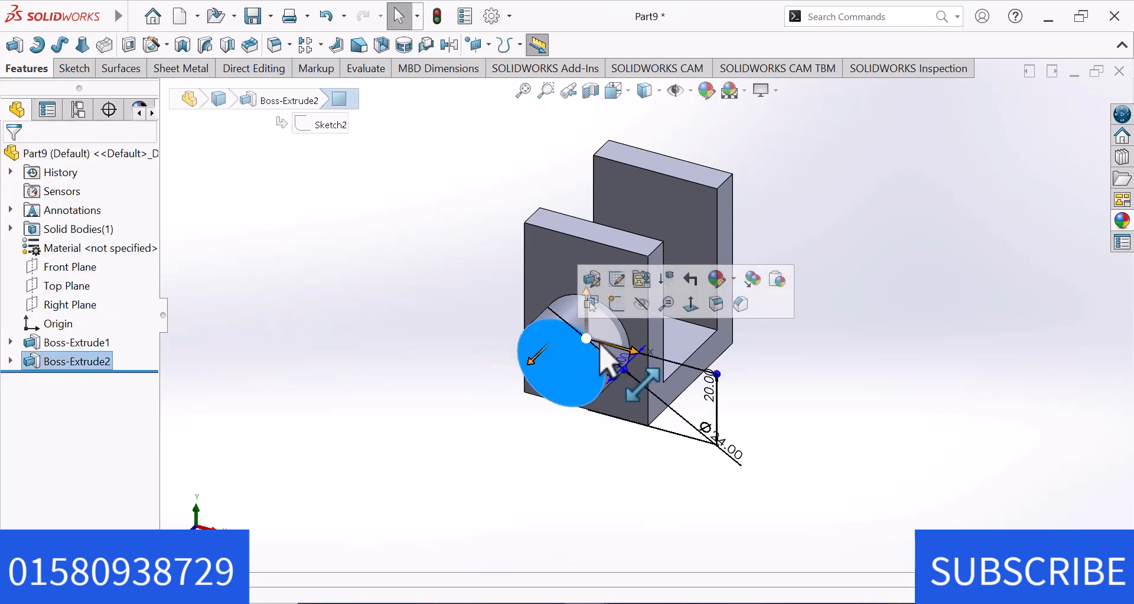
pyautogui.click(618, 305)
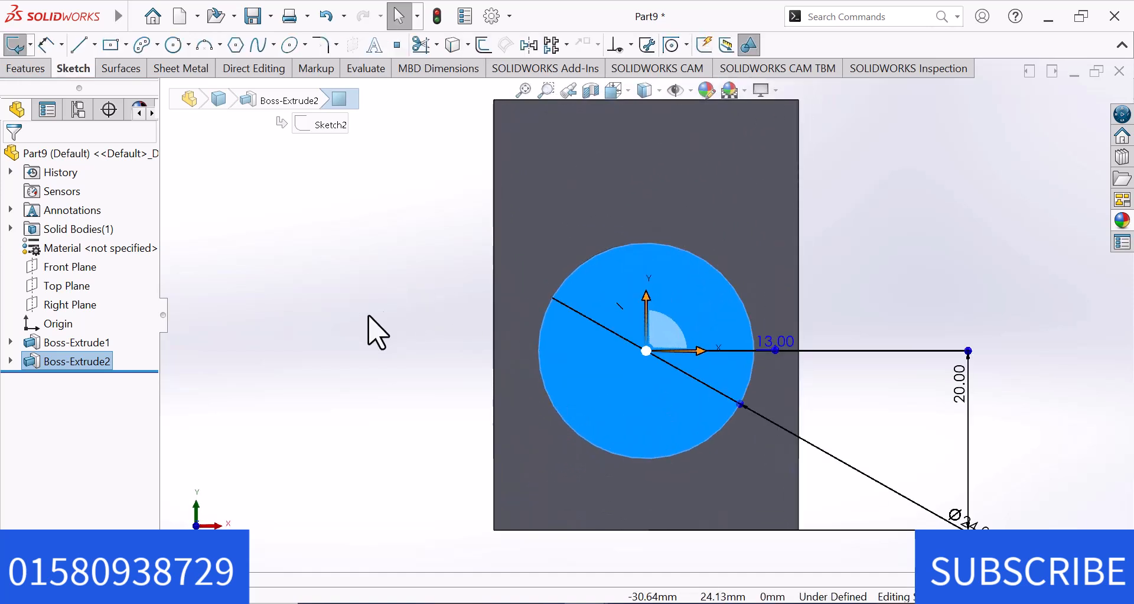
pyautogui.moveTo(657, 375); pyautogui.dragTo(719, 346, button='right')
pyautogui.moveTo(750, 322)
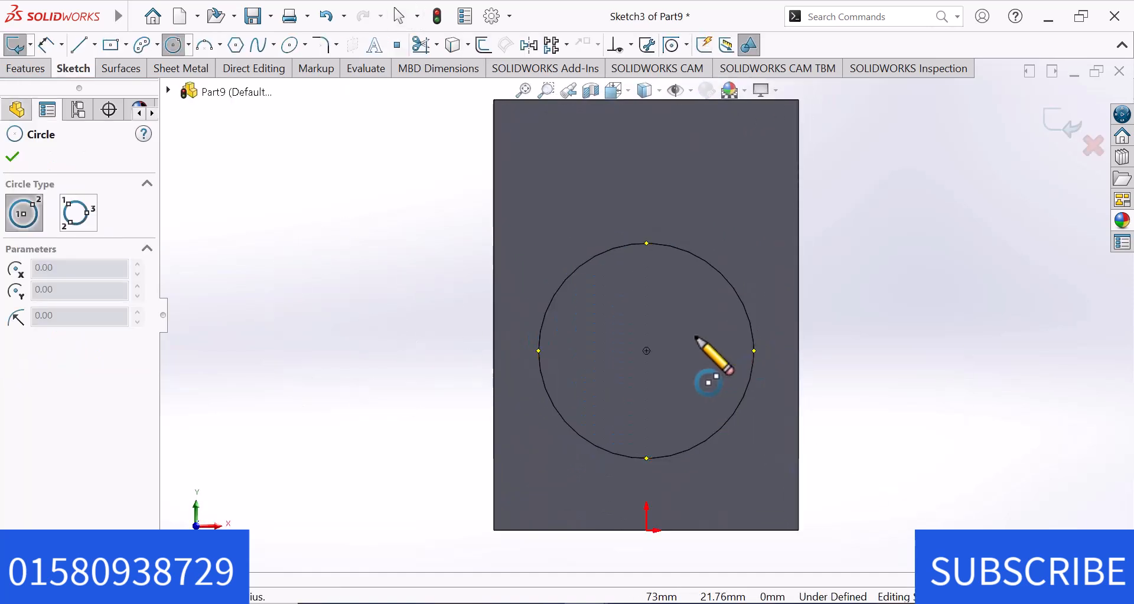
pyautogui.click(647, 351)
pyautogui.press('Escape')
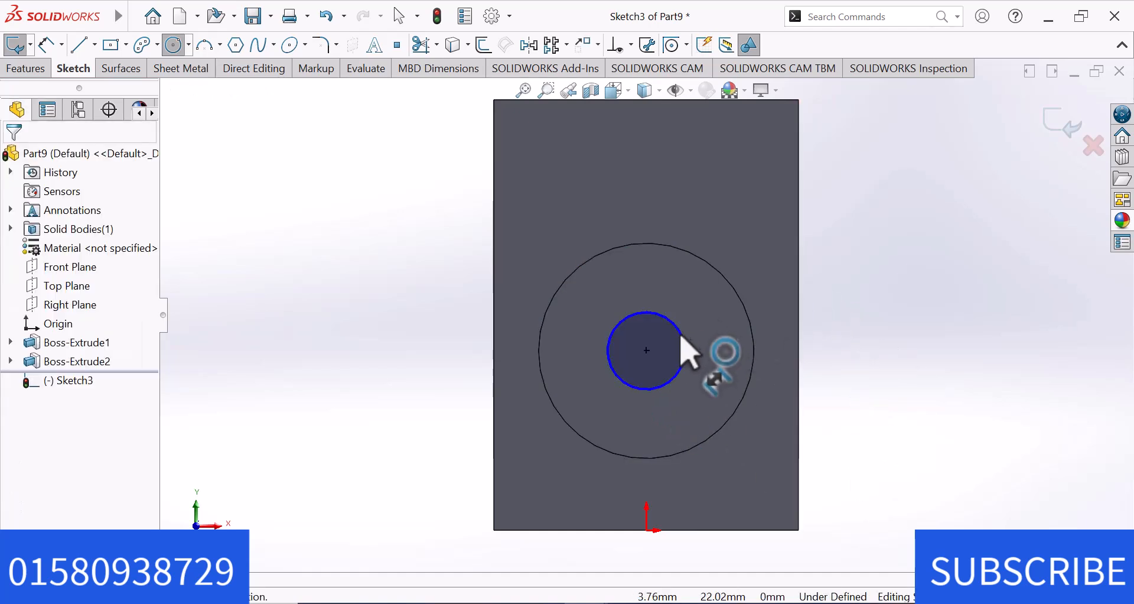
# Dimension the inner circle's diameter on the boss face as 14 mm and end dimensioning.
pyautogui.click(684, 338)
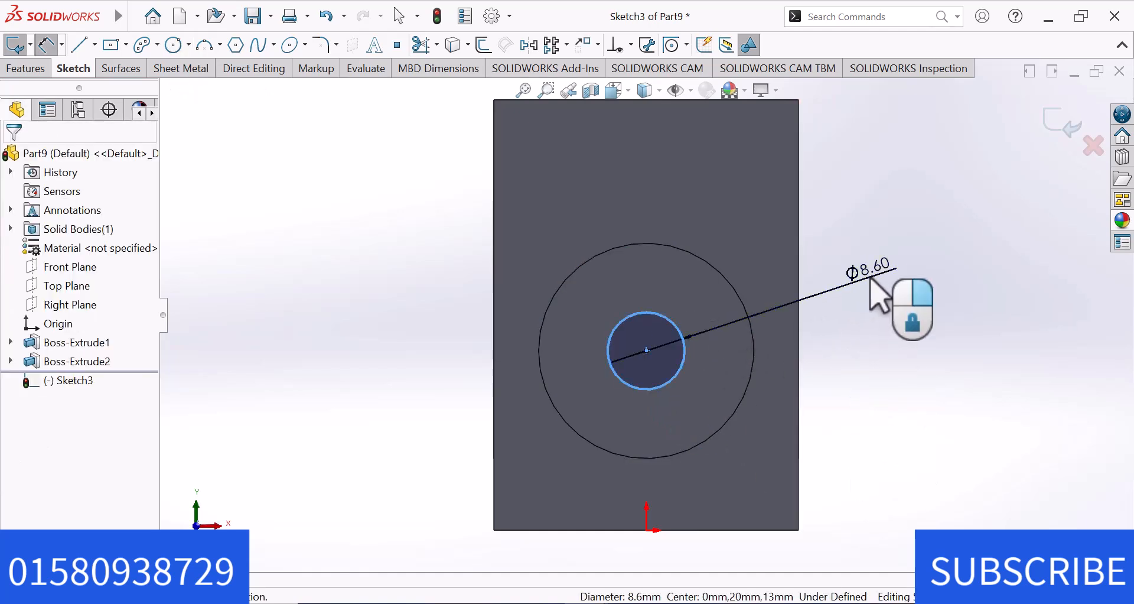
pyautogui.click(878, 296)
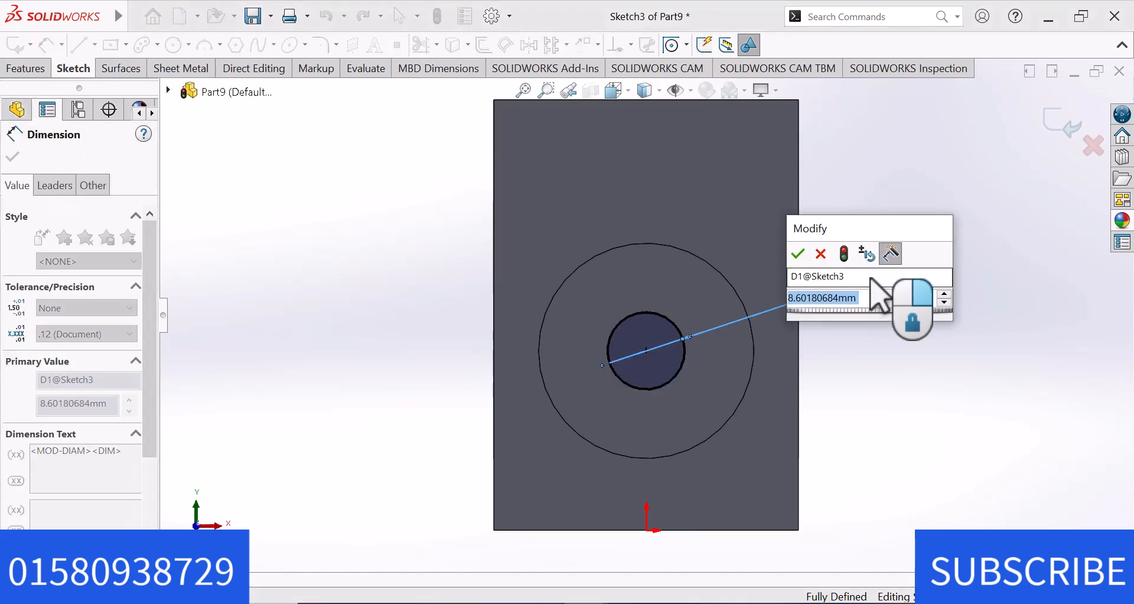
pyautogui.write('1')
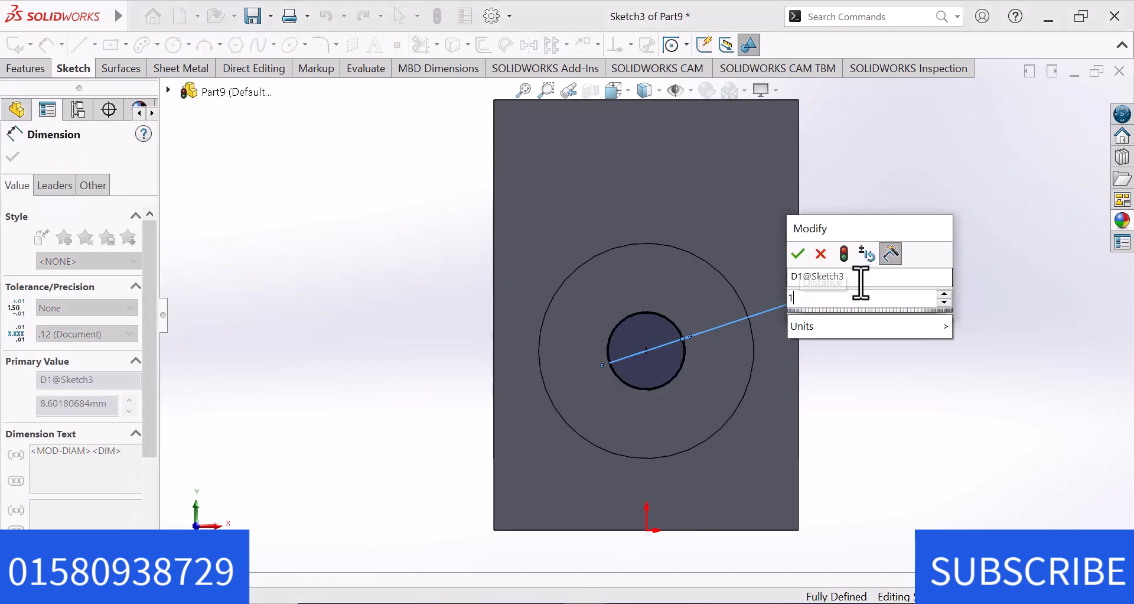
pyautogui.write('4')
pyautogui.press('Return')
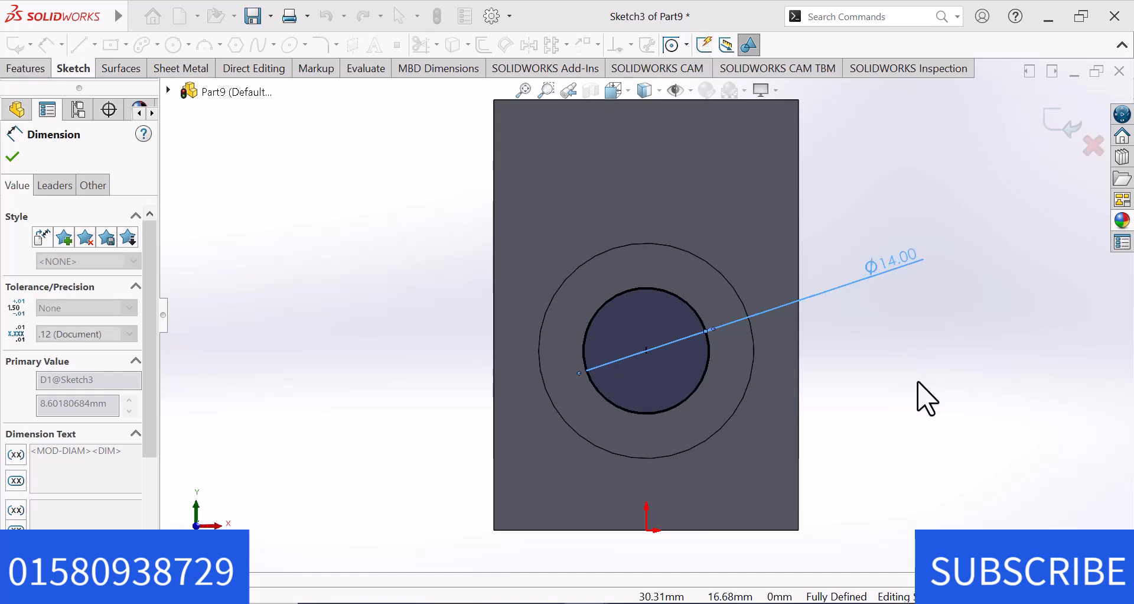
pyautogui.press('Escape')
# Cut the inner circle through the boss and front arm with an Extruded Cut using the Up To Next end condition.
pyautogui.click(26, 69)
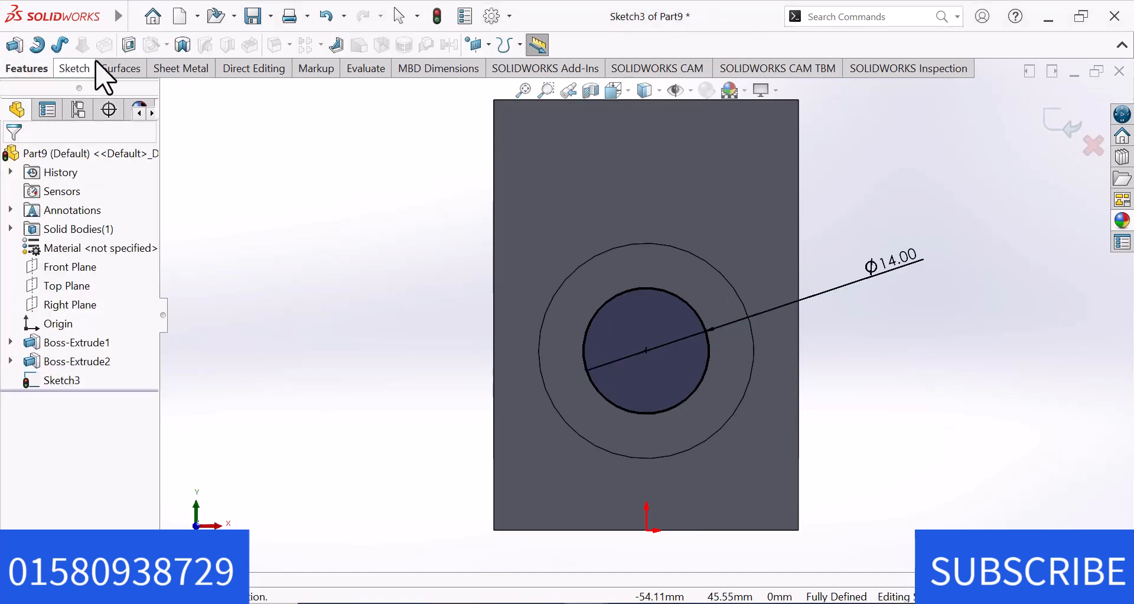
pyautogui.click(129, 45)
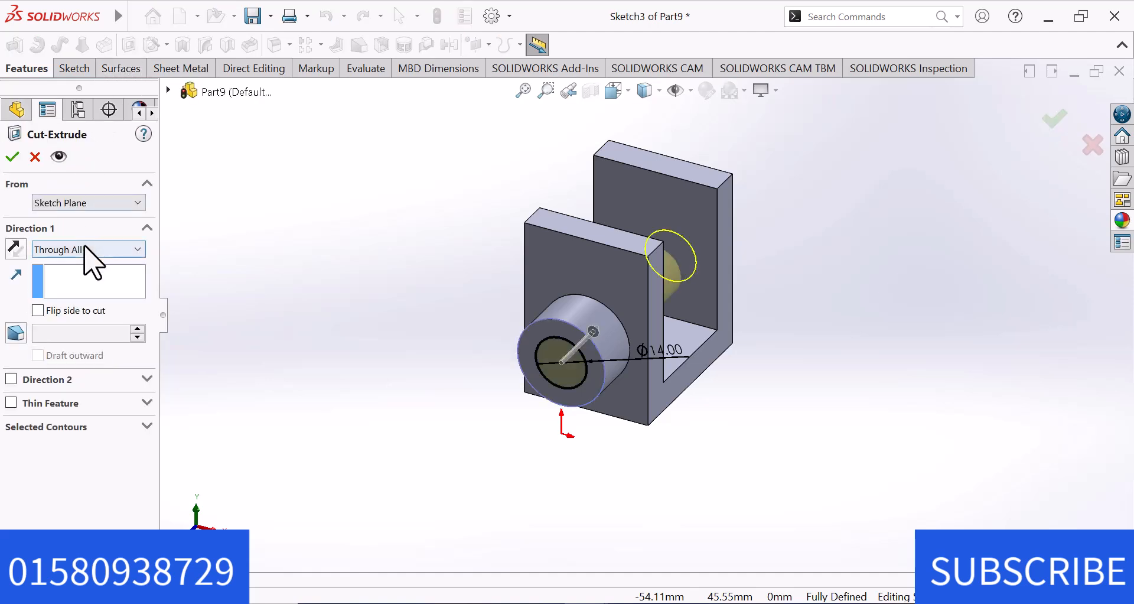
pyautogui.click(85, 248)
pyautogui.click(80, 301)
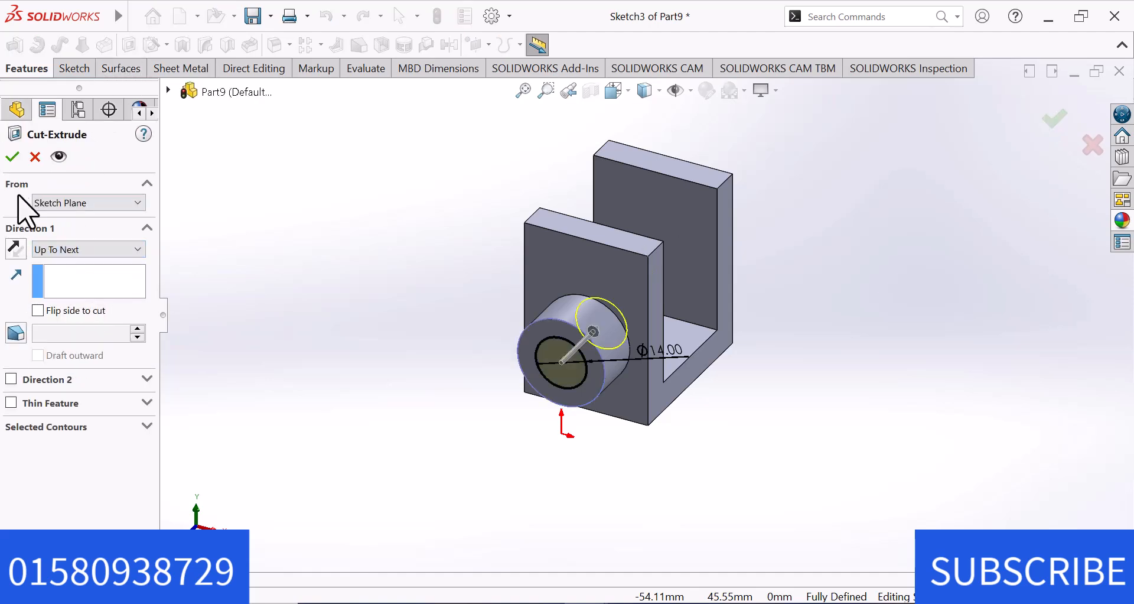
pyautogui.click(12, 157)
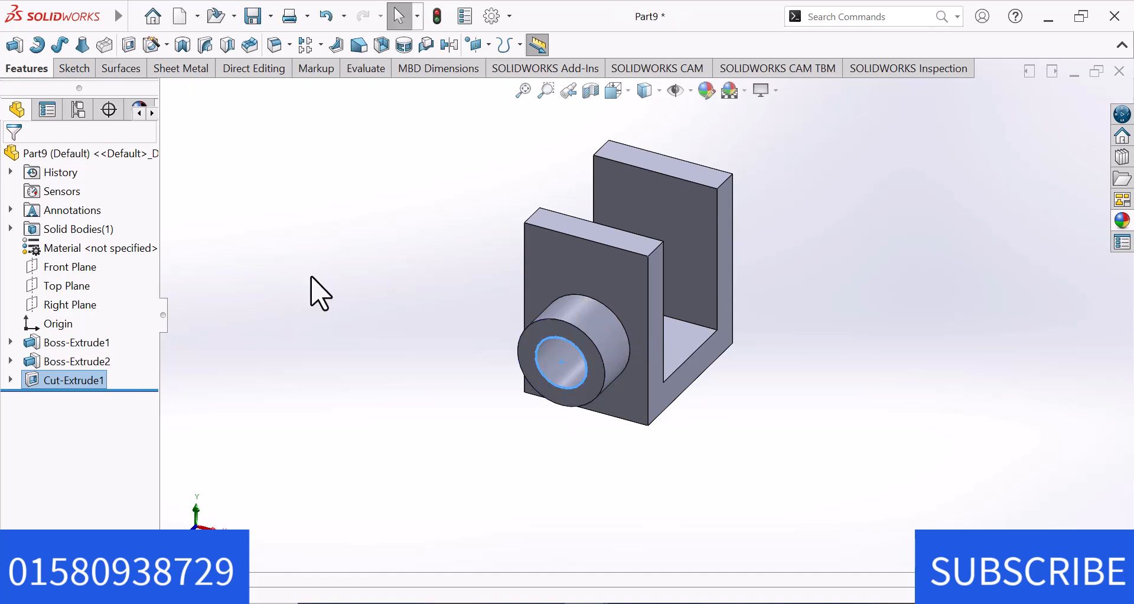
# Start a reference plane offset from the Front Plane.
pyautogui.click(93, 274)
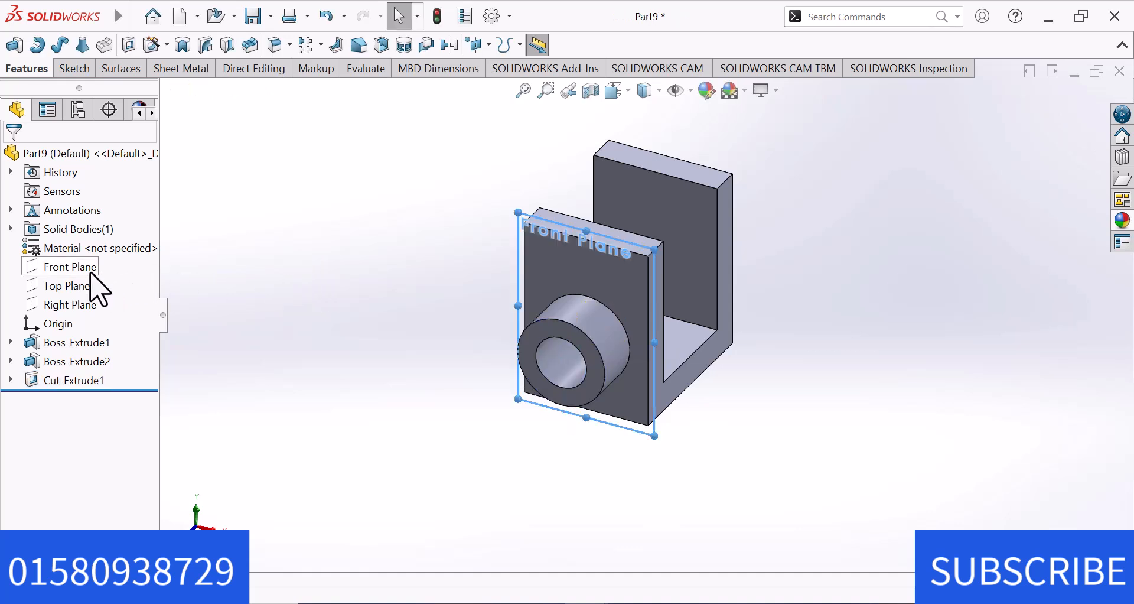
pyautogui.click(489, 44)
pyautogui.click(501, 70)
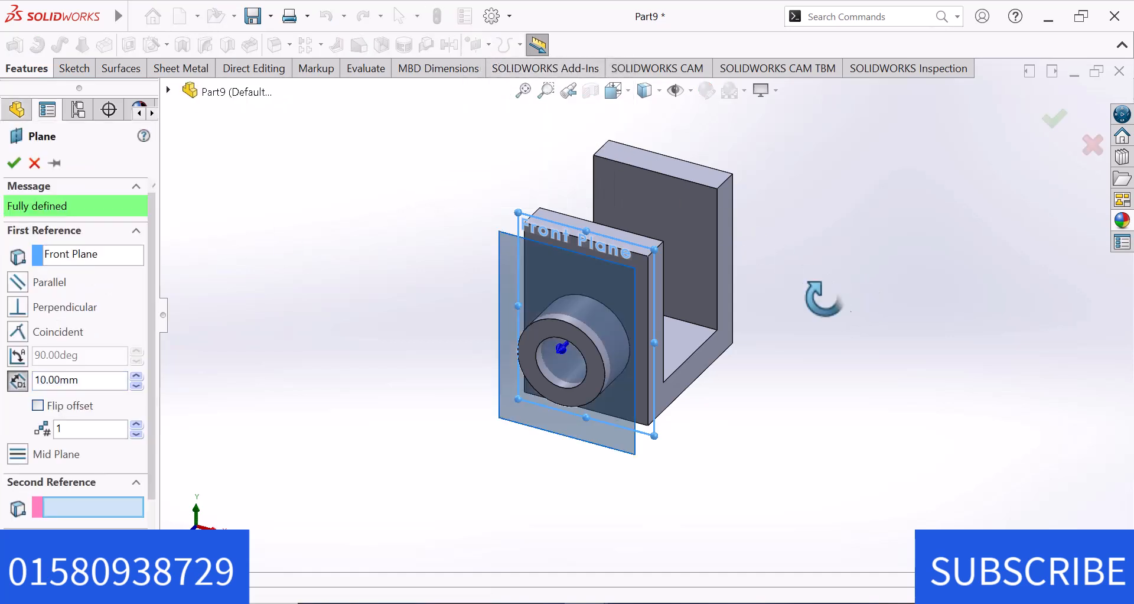